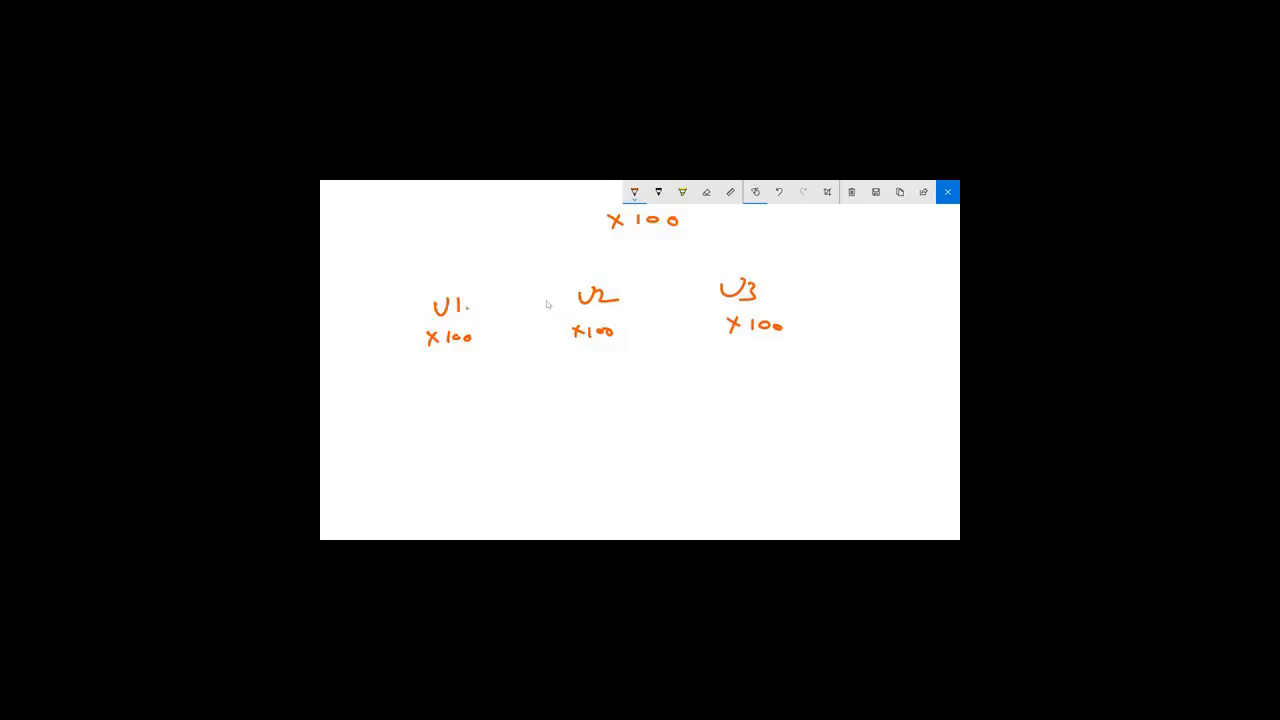
Draw an arrow from U2's x100 to the upper x100, tick U2, cross out U1 and U3, and close the sketchpad
{"action": "left_click_drag", "start_coordinate": [607, 330], "coordinate": [644, 235]}
{"action": "left_click_drag", "start_coordinate": [619, 294], "coordinate": [645, 293]}
{"action": "mouse_move", "coordinate": [475, 298]}
{"action": "left_mouse_down"}
{"action": "mouse_move", "coordinate": [490, 311]}
{"action": "mouse_move", "coordinate": [478, 316]}
{"action": "left_mouse_up"}
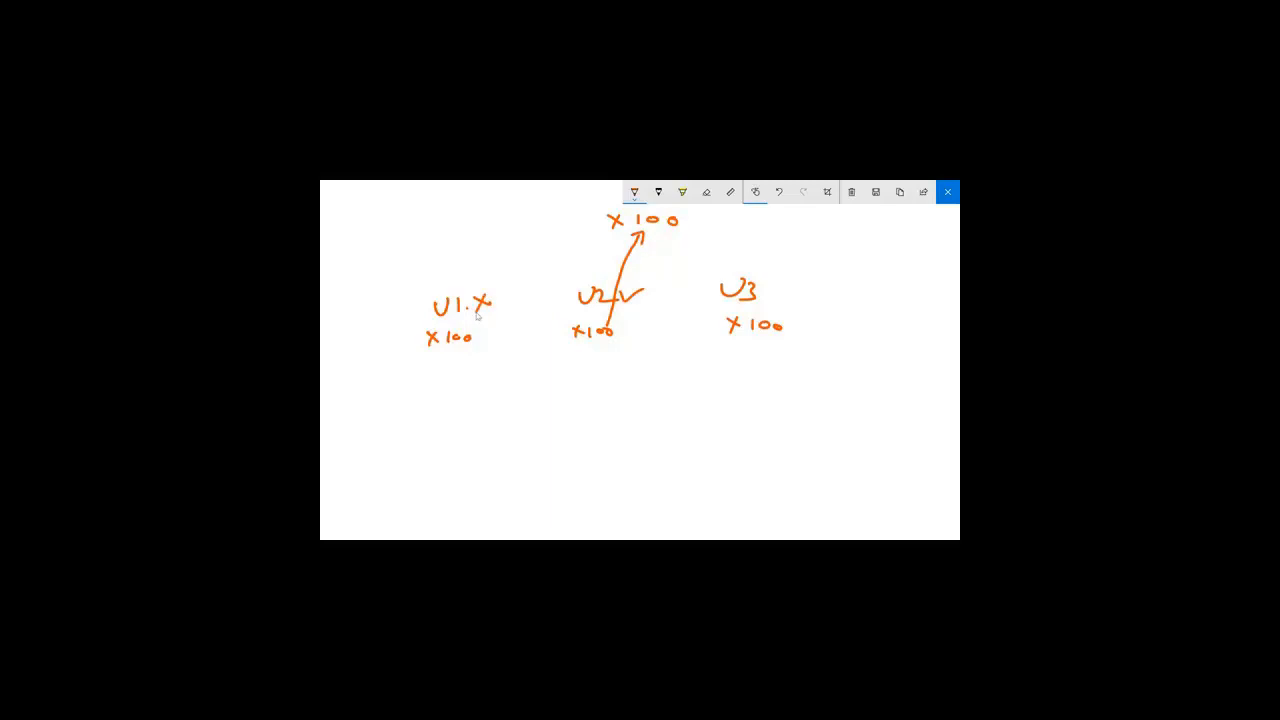
{"action": "mouse_move", "coordinate": [776, 281]}
{"action": "left_mouse_down"}
{"action": "mouse_move", "coordinate": [790, 296]}
{"action": "mouse_move", "coordinate": [777, 298]}
{"action": "left_mouse_up"}
{"action": "left_click_drag", "start_coordinate": [474, 295], "coordinate": [477, 307]}
{"action": "mouse_move", "coordinate": [773, 280]}
{"action": "left_mouse_down"}
{"action": "mouse_move", "coordinate": [792, 300]}
{"action": "mouse_move", "coordinate": [769, 311]}
{"action": "left_mouse_up"}
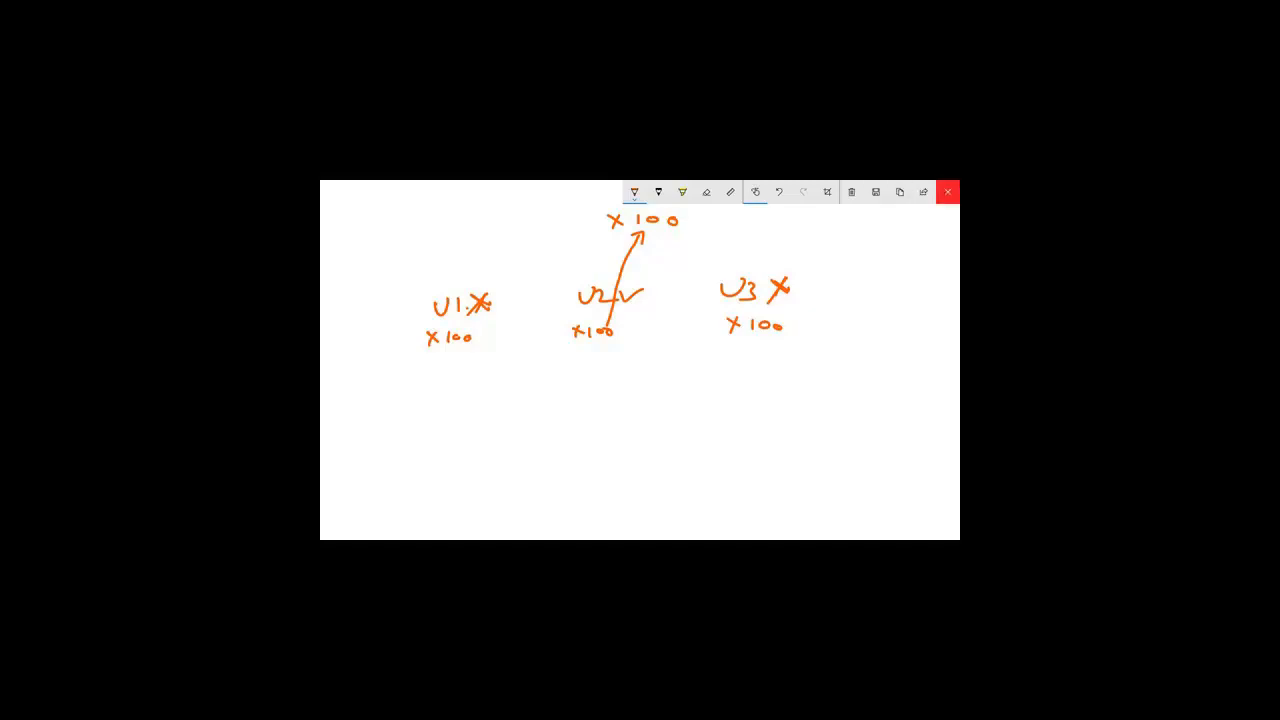
{"action": "left_click", "coordinate": [947, 191]}
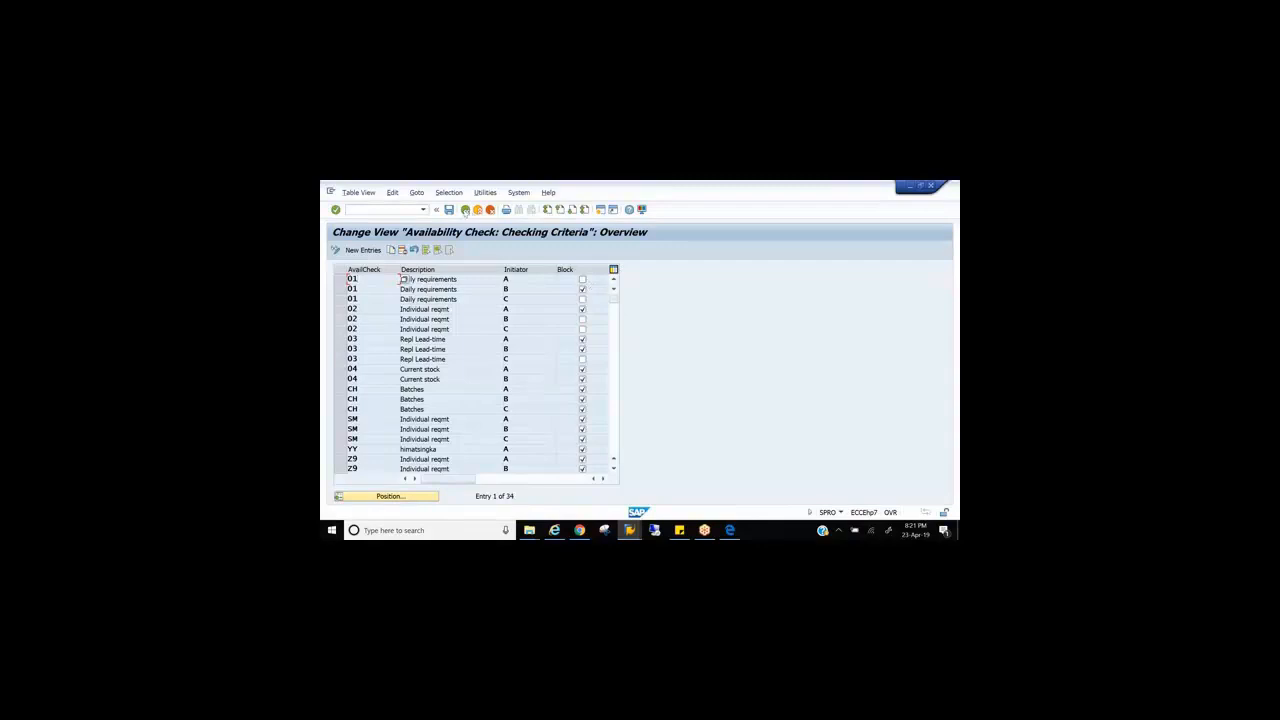
Leave the Checking Criteria view and select Define Checking Groups Default Value in the IMG structure
{"action": "left_click", "coordinate": [465, 210]}
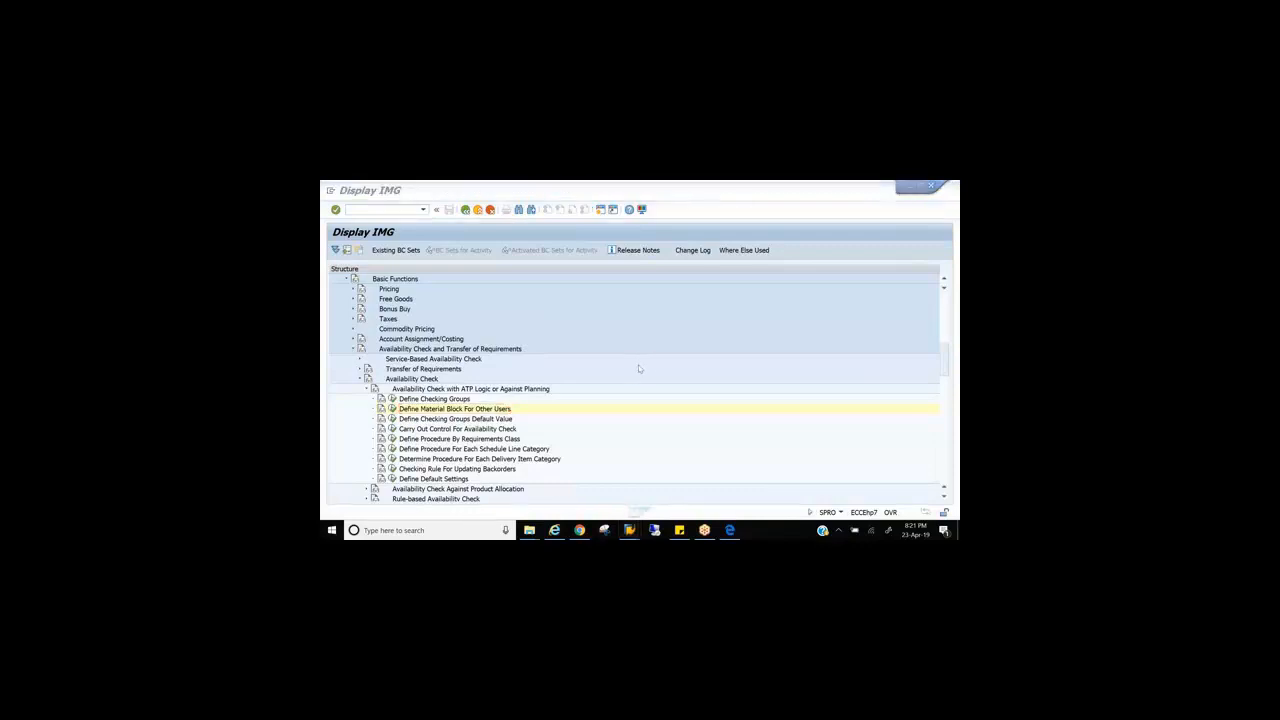
{"action": "scroll", "coordinate": [620, 375], "scroll_direction": "down", "scroll_amount": 1}
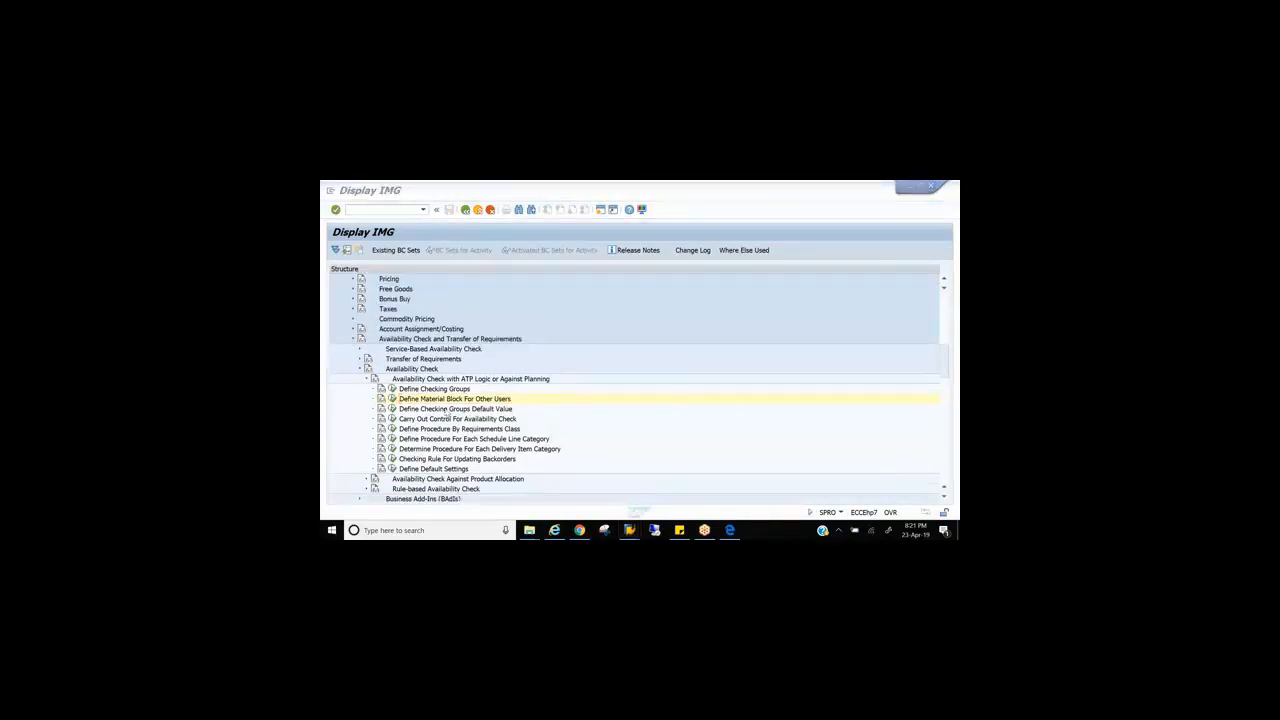
{"action": "left_click", "coordinate": [447, 411]}
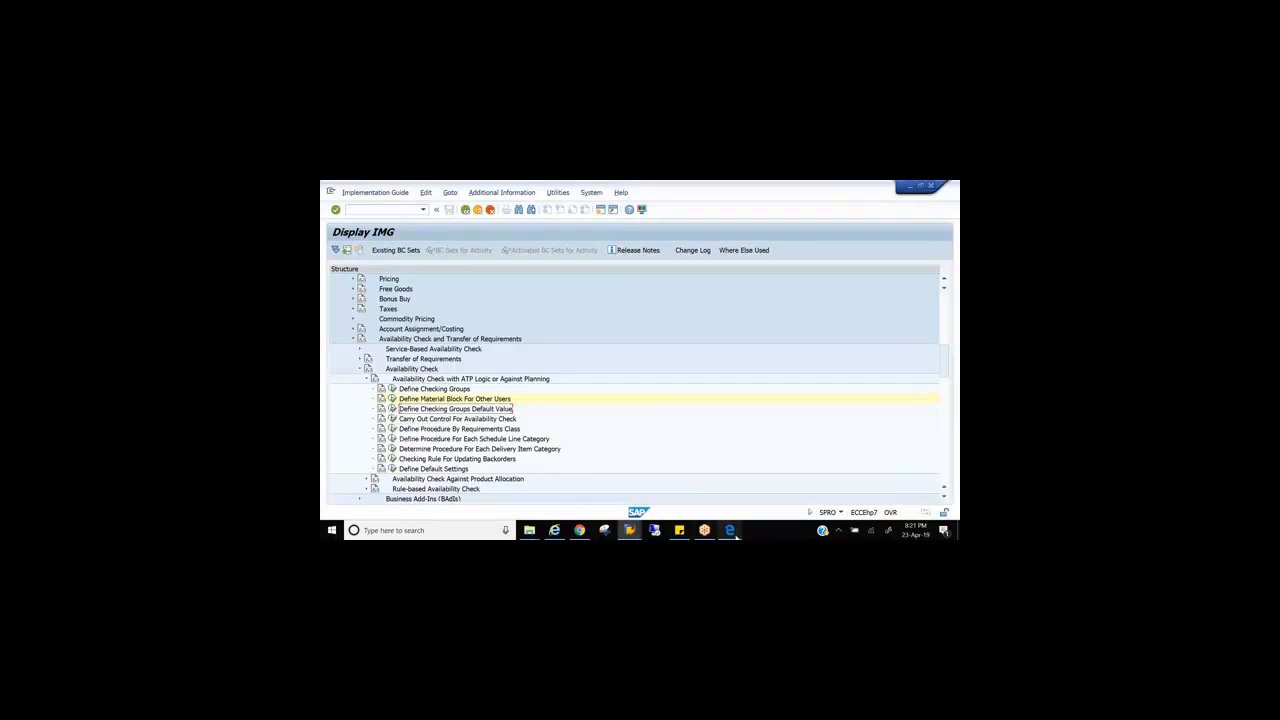
Switch to STUDY-MATERIAL.pdf in Edge and review the headings for 01 Daily requirement and 02 Individual requirement
{"action": "left_click", "coordinate": [731, 532]}
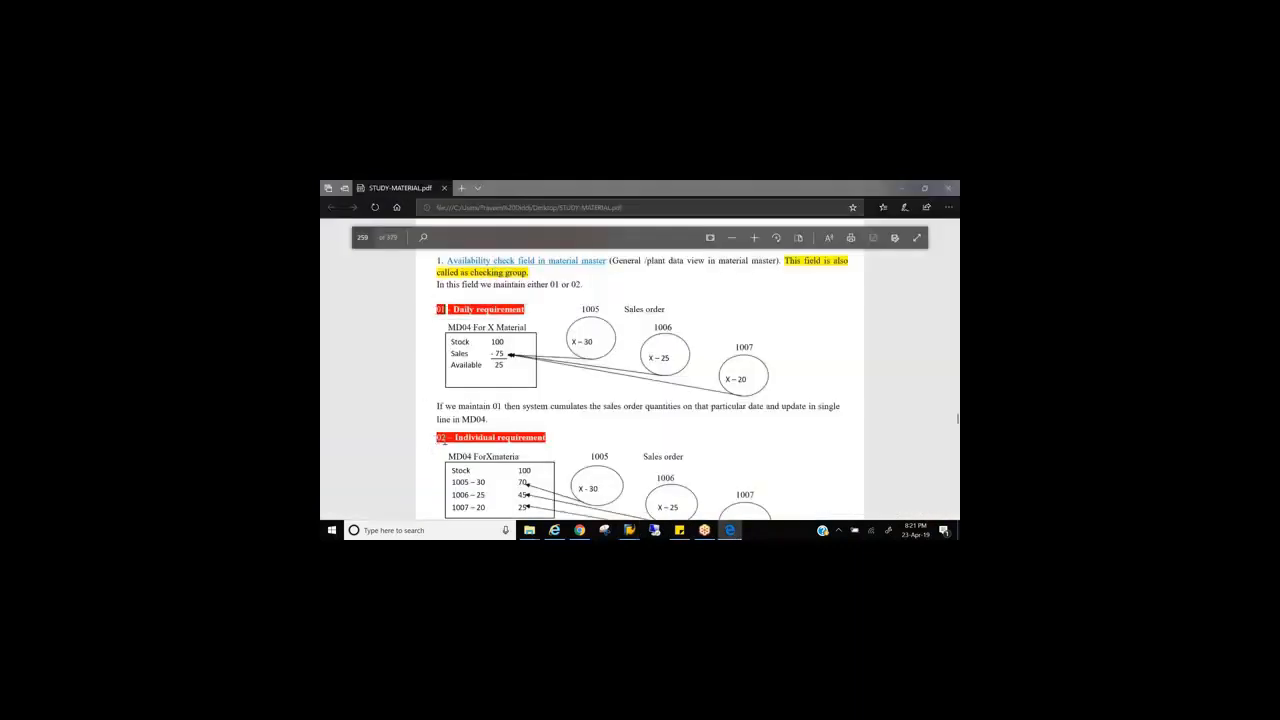
{"action": "left_click_drag", "start_coordinate": [438, 438], "coordinate": [446, 439]}
{"action": "left_click_drag", "start_coordinate": [438, 309], "coordinate": [452, 309]}
{"action": "left_click", "coordinate": [436, 440]}
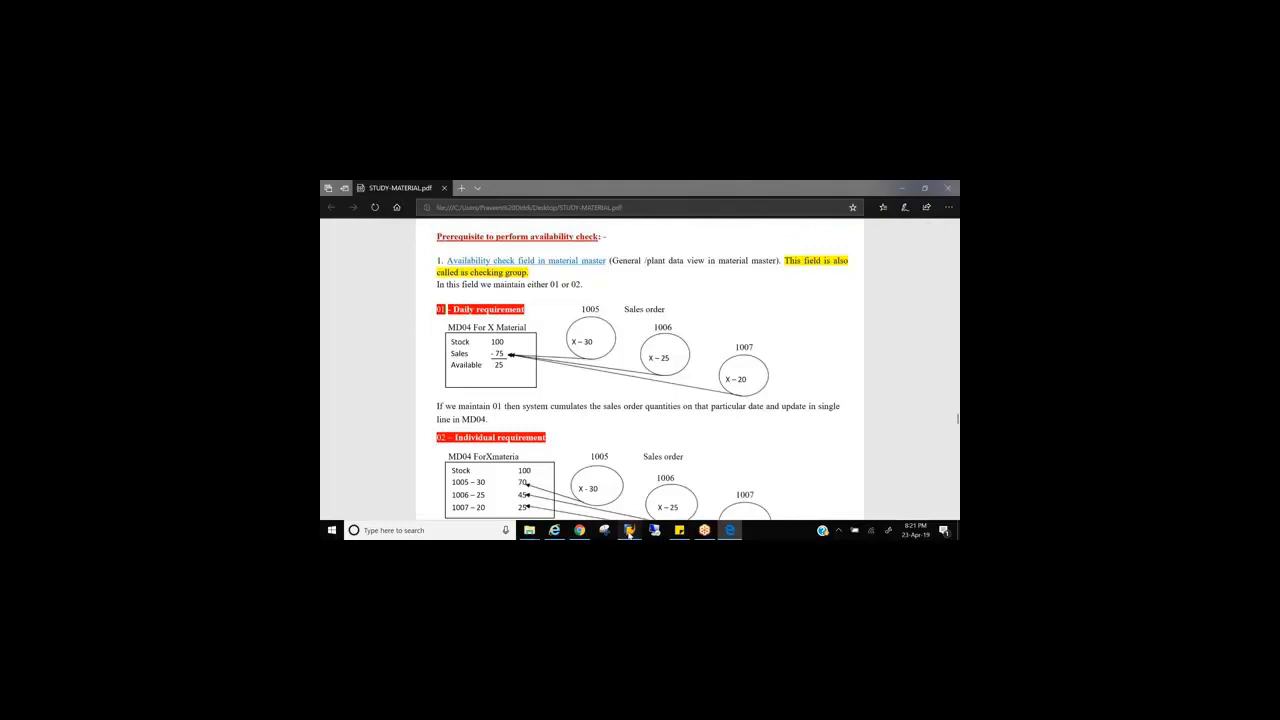
Switch back to SAP and examine the default checking group for material type FERT in plant 0001 under Define Checking Groups Default Value
{"action": "left_click", "coordinate": [628, 531]}
{"action": "left_click", "coordinate": [711, 494]}
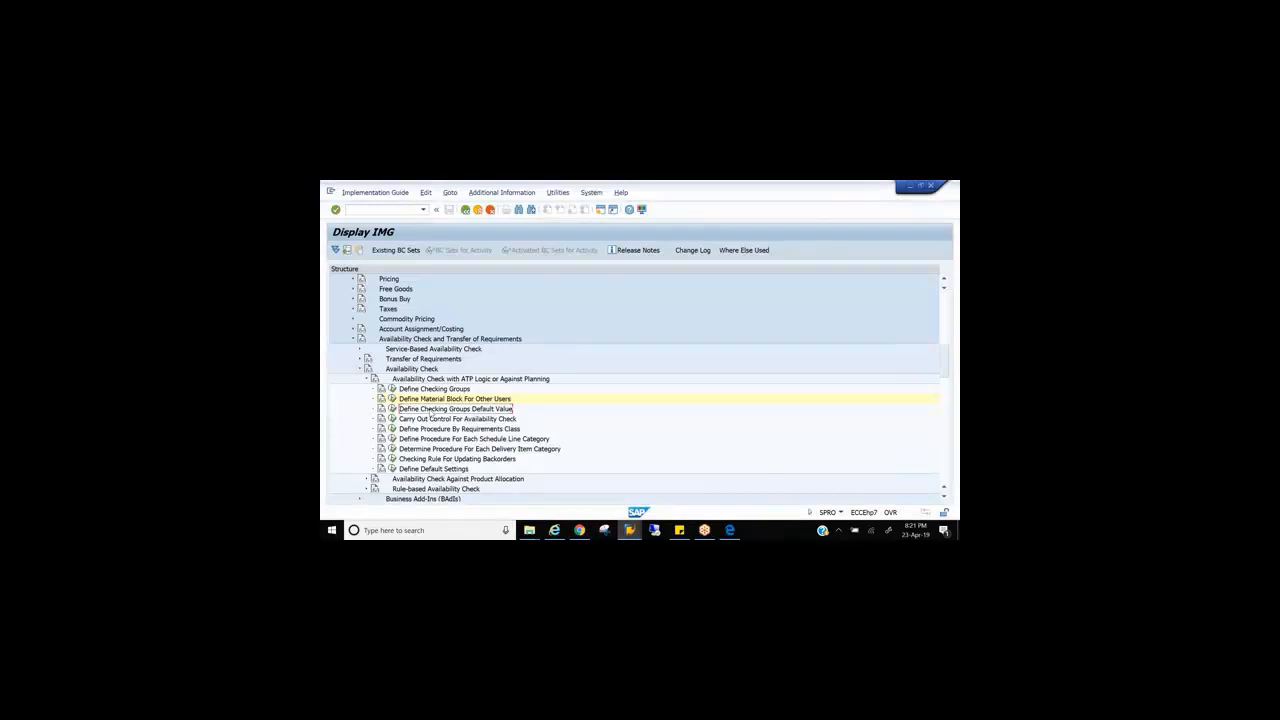
{"action": "left_click", "coordinate": [392, 409]}
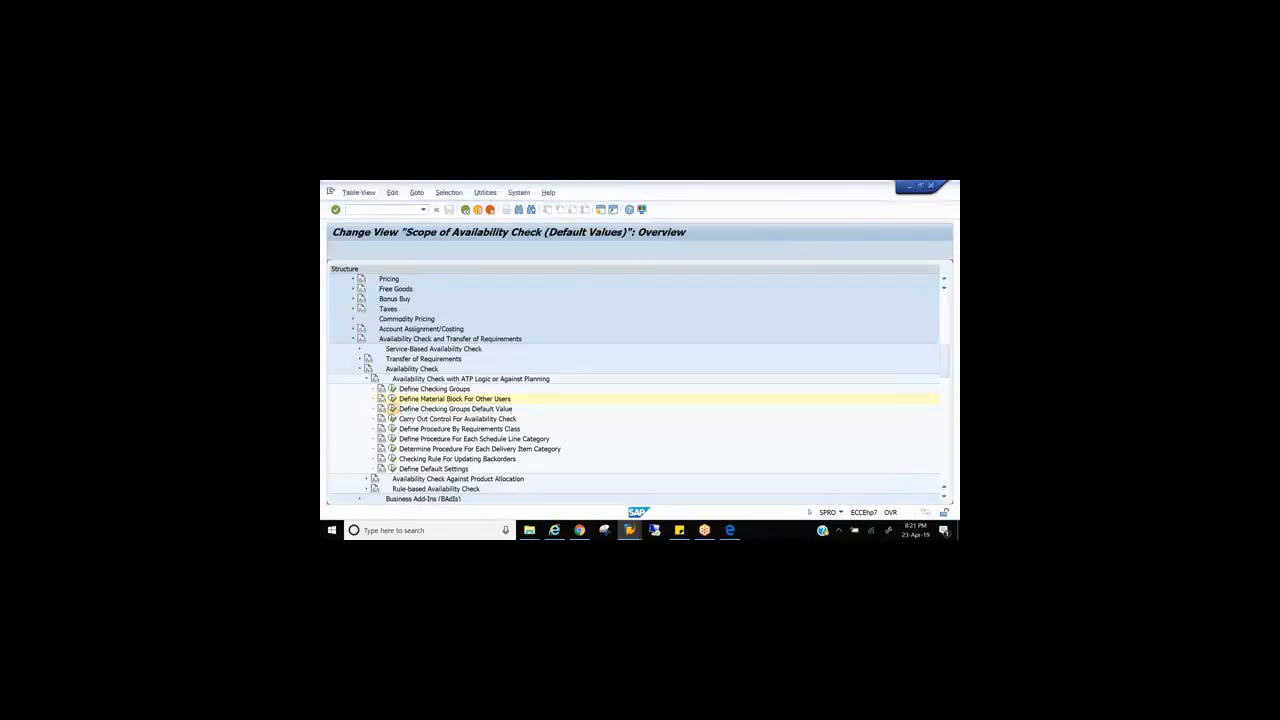
{"action": "left_click", "coordinate": [347, 289]}
{"action": "left_click", "coordinate": [380, 290]}
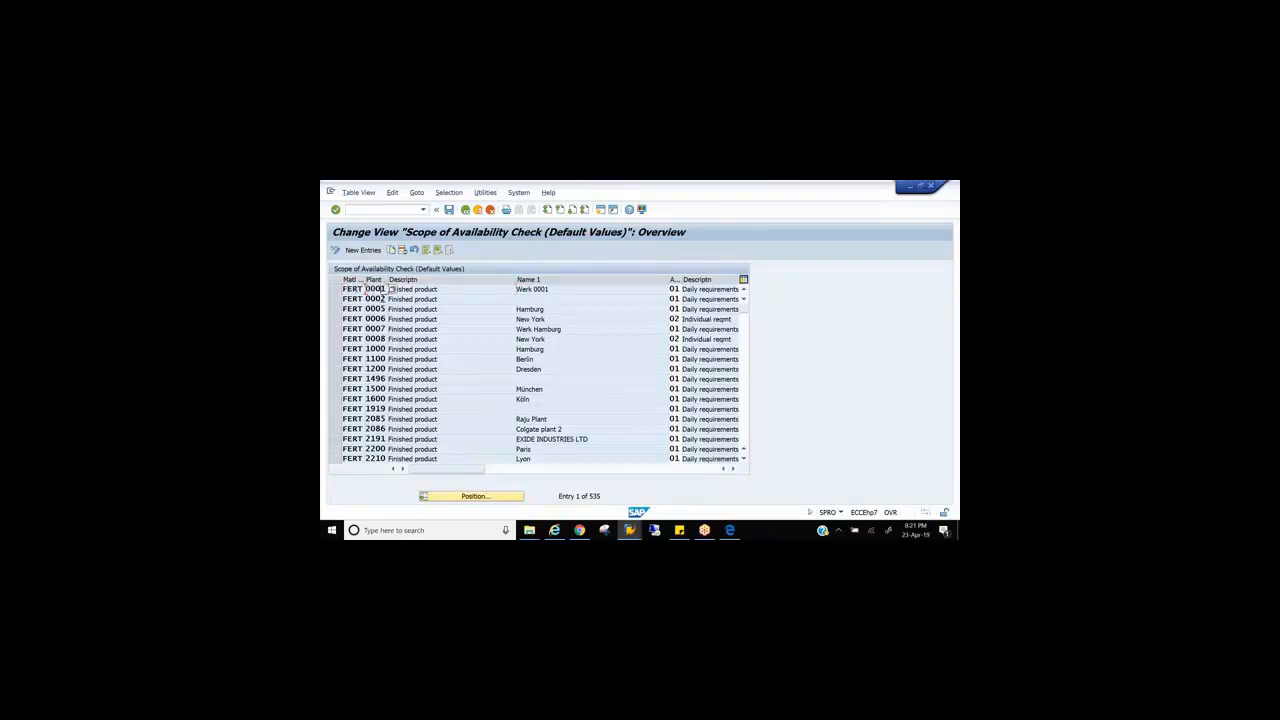
{"action": "left_click", "coordinate": [674, 289]}
{"action": "left_click", "coordinate": [368, 290]}
{"action": "left_click", "coordinate": [467, 211]}
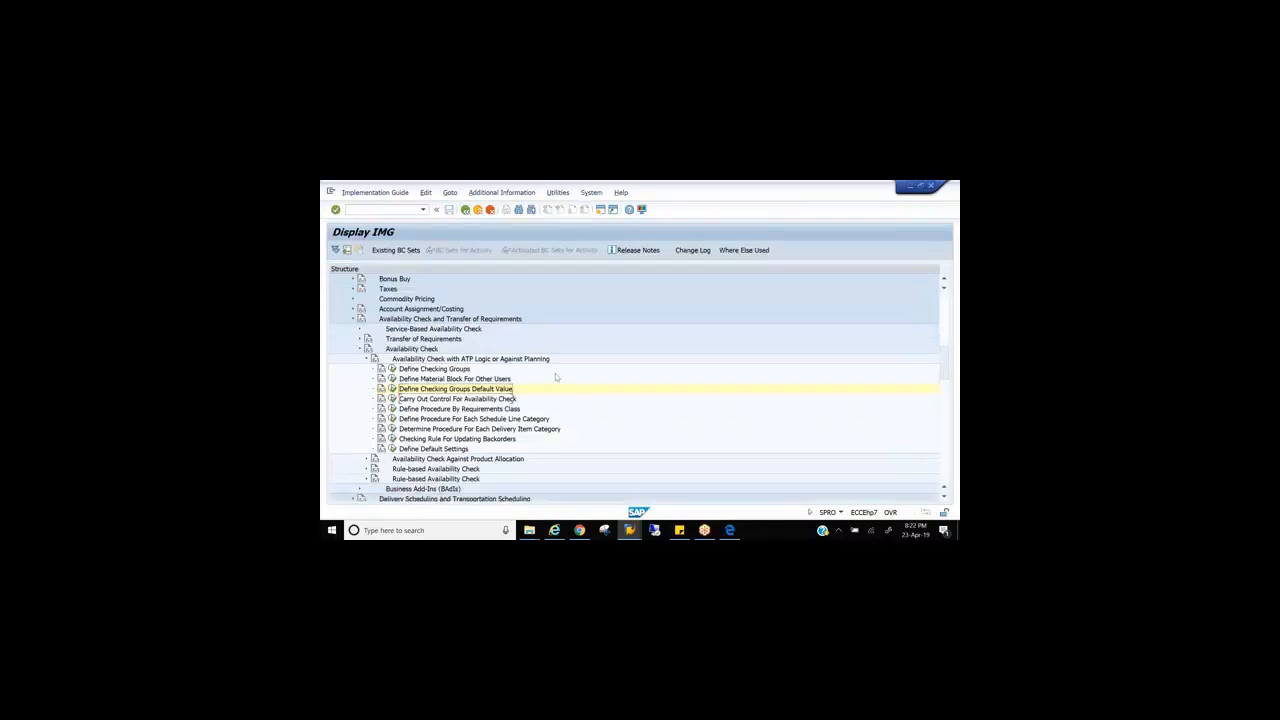
Open Carry Out Control For Availability Check and look at the entry combining availability check 01 with checking rule 01
{"action": "left_click", "coordinate": [422, 399]}
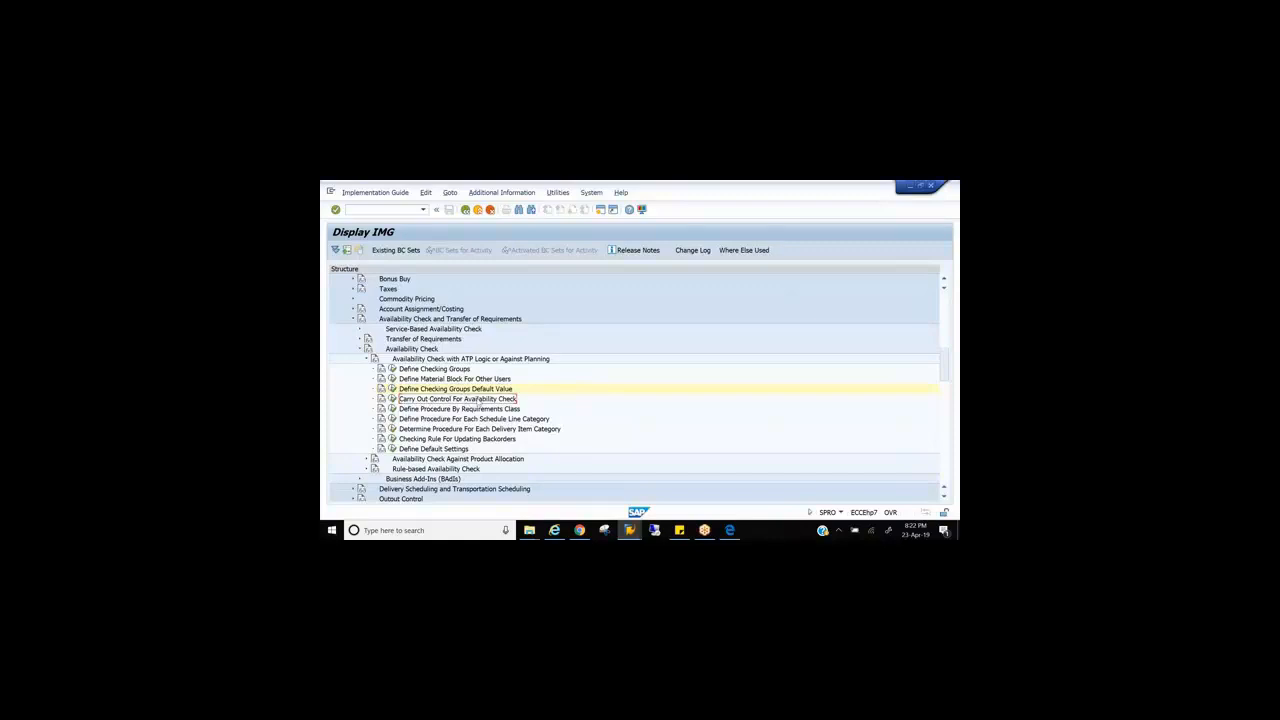
{"action": "left_click", "coordinate": [393, 399]}
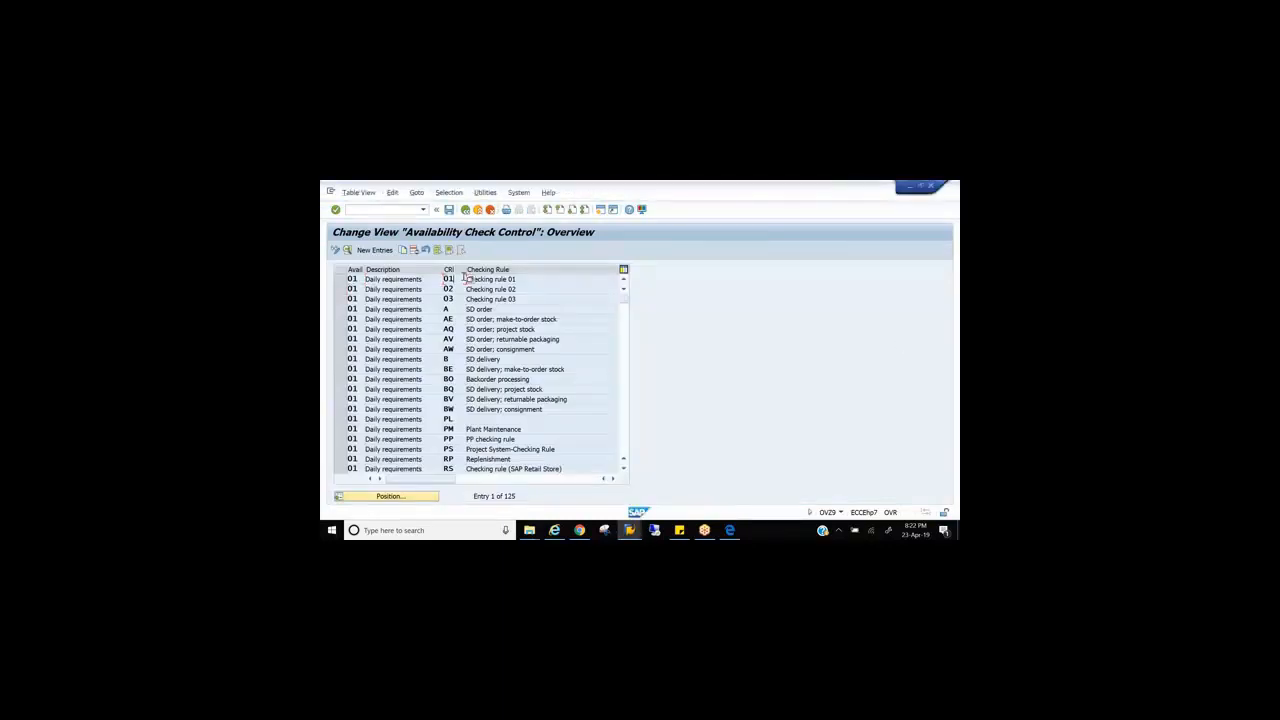
{"action": "left_click", "coordinate": [358, 279]}
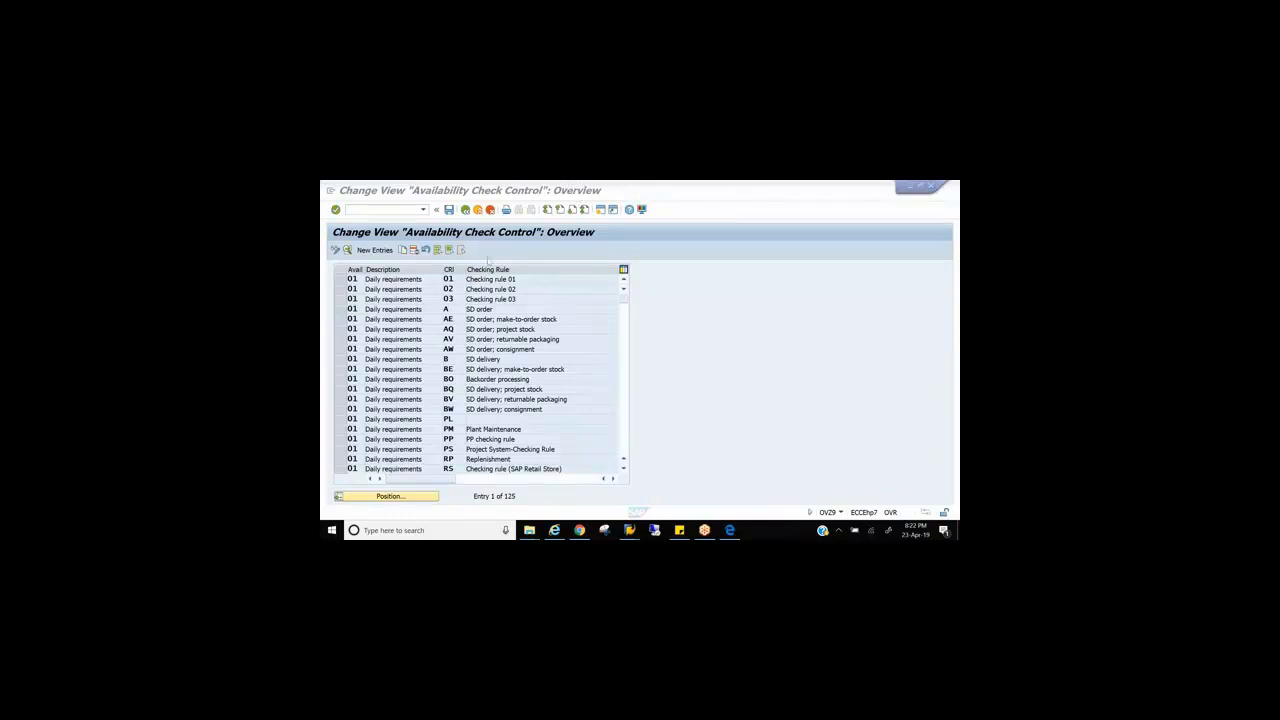
{"action": "left_click", "coordinate": [460, 279]}
{"action": "left_click", "coordinate": [362, 280]}
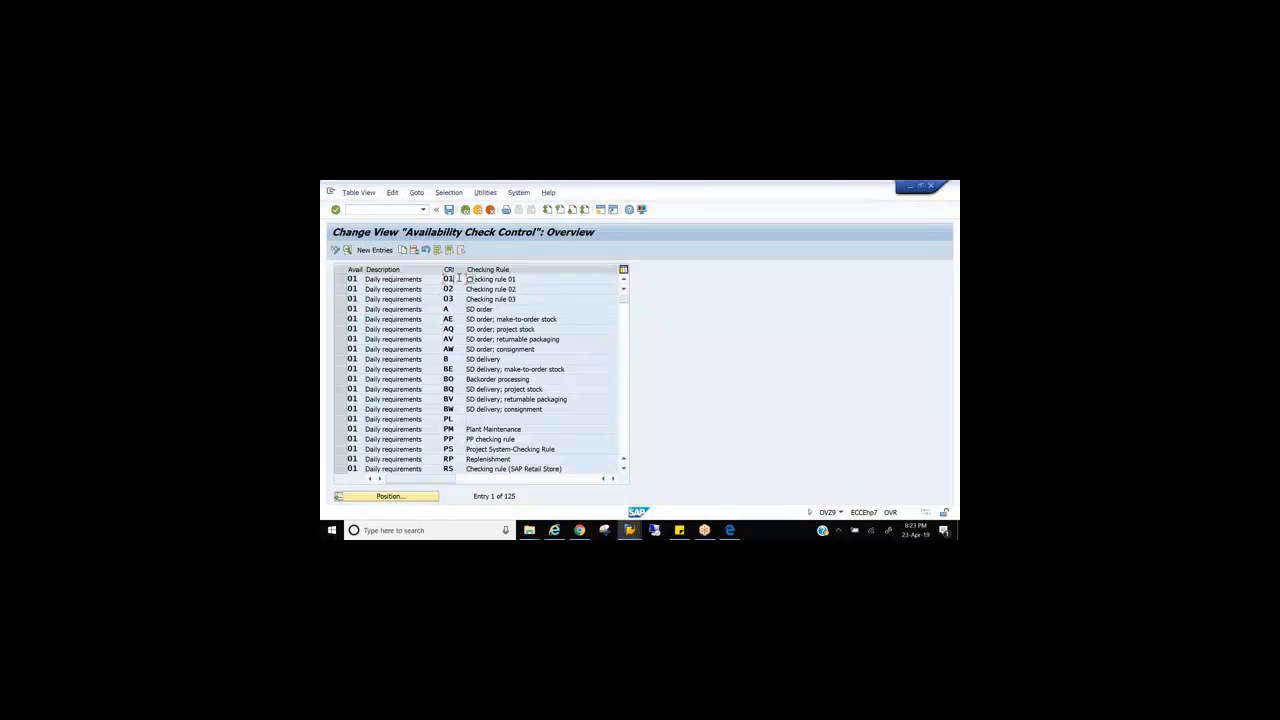
Examine the checking rules listed for daily requirements, especially A for SD order and B for SD delivery
{"action": "left_click", "coordinate": [450, 309]}
{"action": "left_click", "coordinate": [497, 308]}
{"action": "left_click_drag", "start_coordinate": [497, 309], "coordinate": [466, 309]}
{"action": "left_click_drag", "start_coordinate": [501, 359], "coordinate": [473, 360]}
{"action": "left_click", "coordinate": [457, 280]}
{"action": "left_click", "coordinate": [456, 299]}
{"action": "left_click", "coordinate": [456, 309]}
{"action": "left_click", "coordinate": [457, 359]}
{"action": "left_click", "coordinate": [457, 369]}
{"action": "left_click", "coordinate": [458, 379]}
Open the details of availability check 01 with checking rule 01 and review its Incl. Purchase Orders setting
{"action": "left_click", "coordinate": [341, 279]}
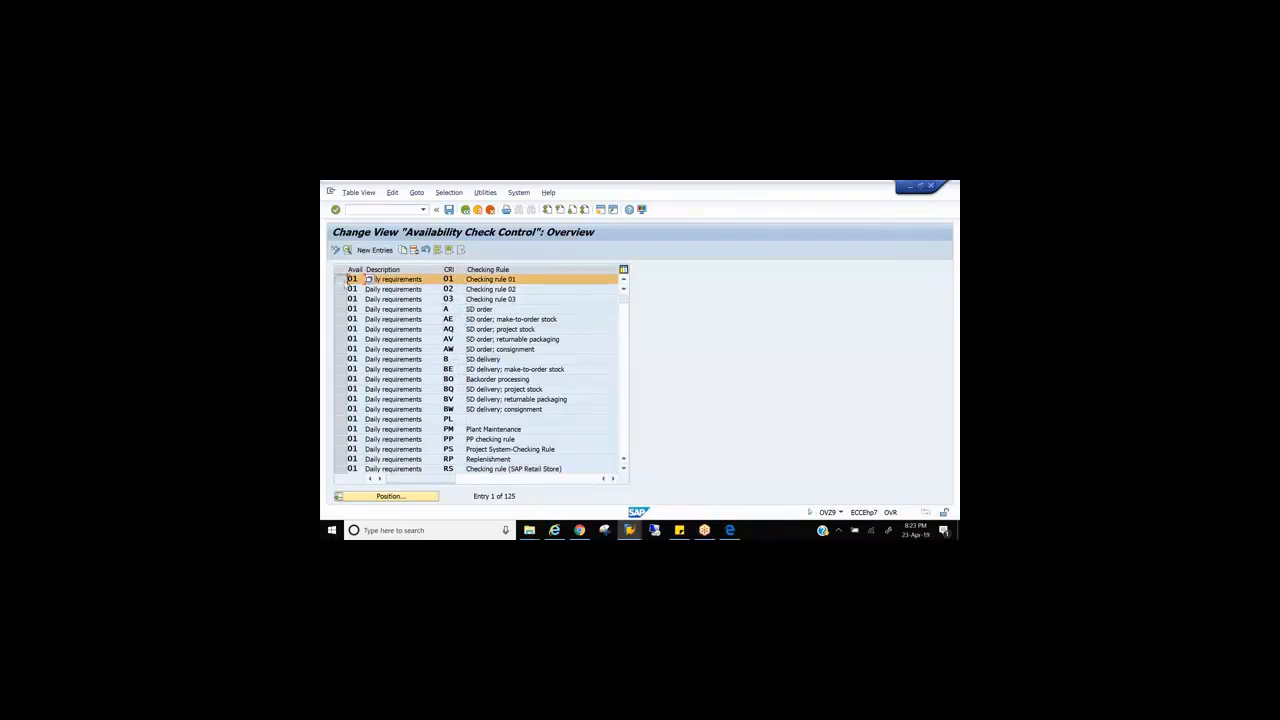
{"action": "left_click", "coordinate": [348, 250]}
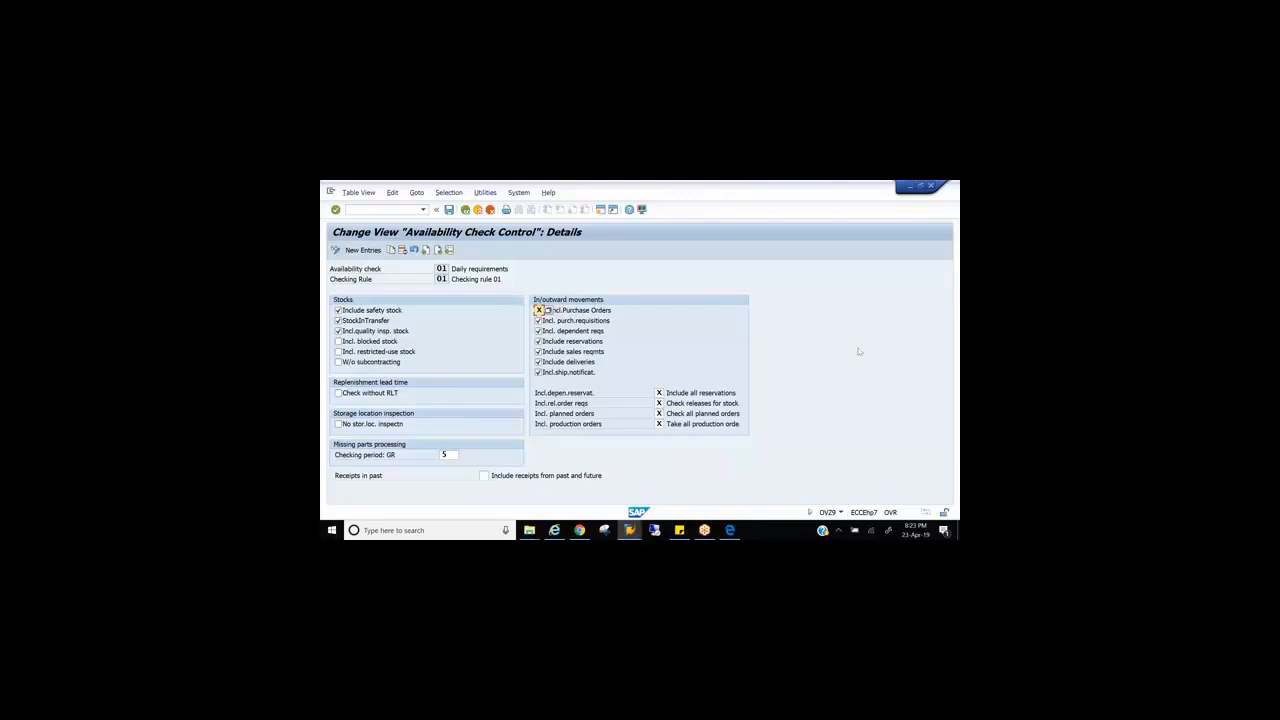
{"action": "left_click", "coordinate": [957, 378]}
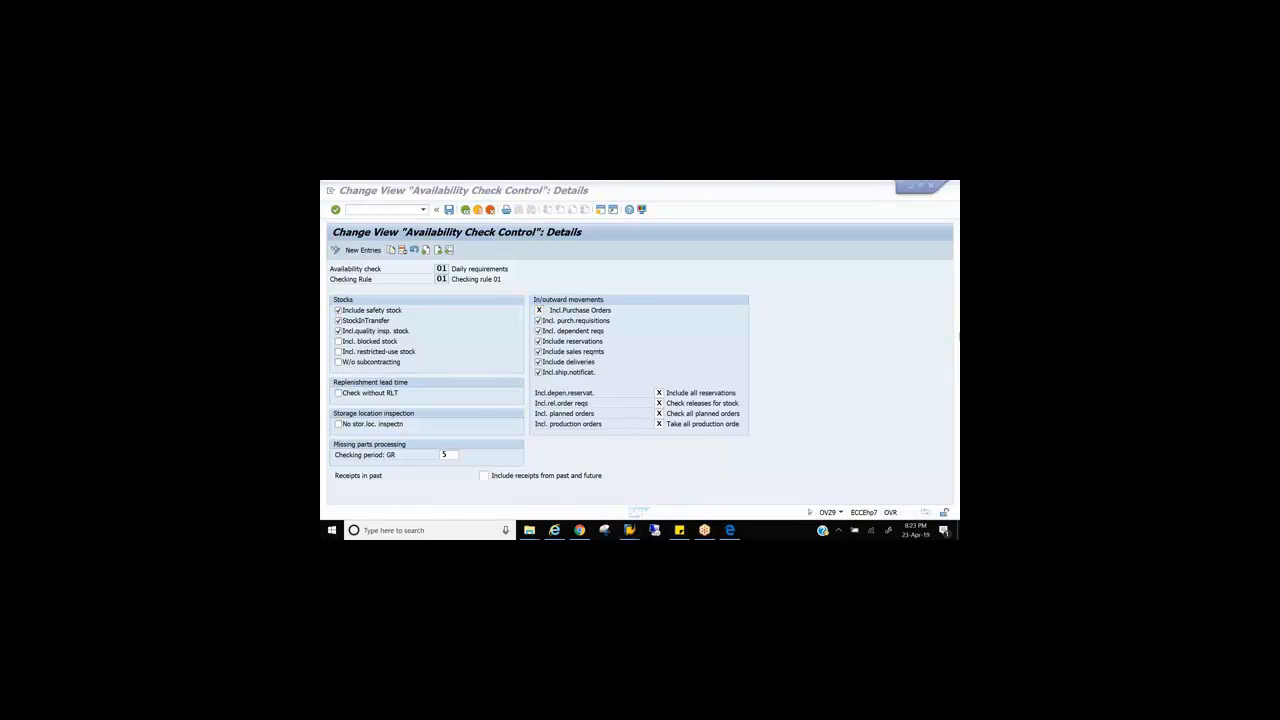
{"action": "left_click", "coordinate": [783, 296]}
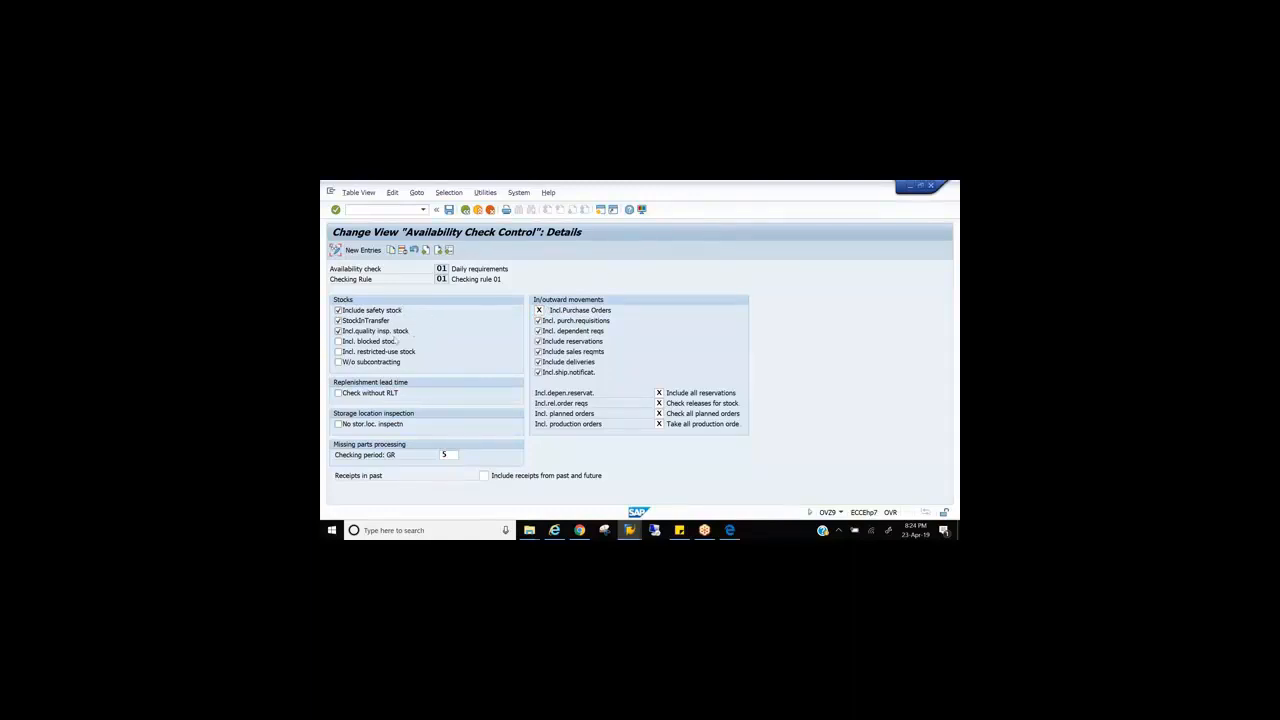
{"action": "left_click", "coordinate": [539, 310]}
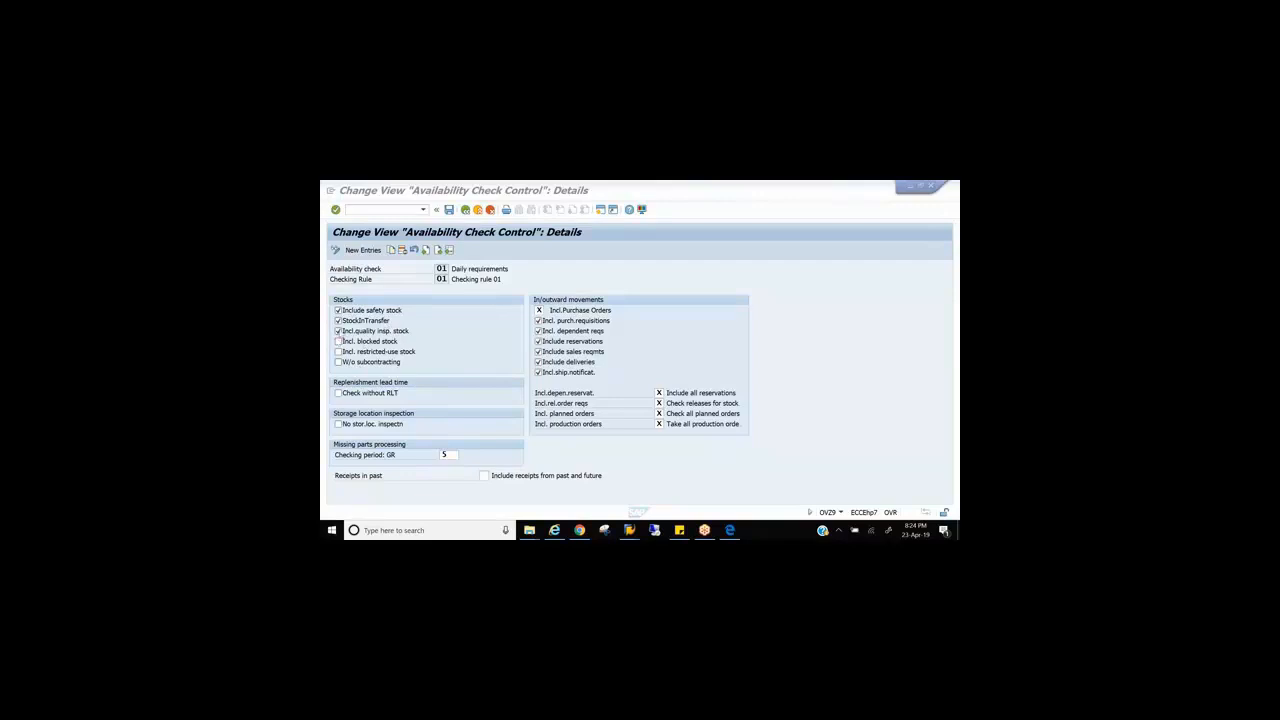
Exclude quality inspection stock and stock in transfer from the availability check
{"action": "left_click", "coordinate": [338, 330]}
{"action": "left_click", "coordinate": [338, 320]}
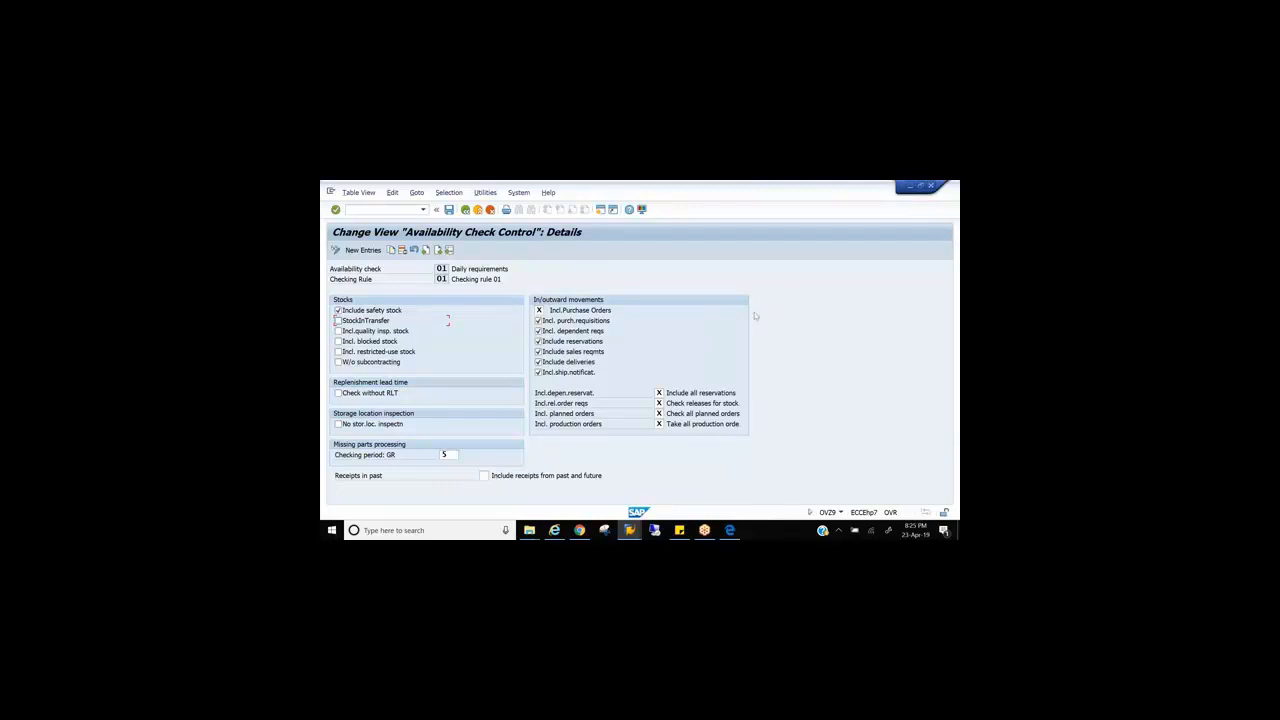
Temporarily include blocked stock while reading the field help for the blocked stock and restricted-use stock options
{"action": "left_click", "coordinate": [337, 341]}
{"action": "key", "text": "F1"}
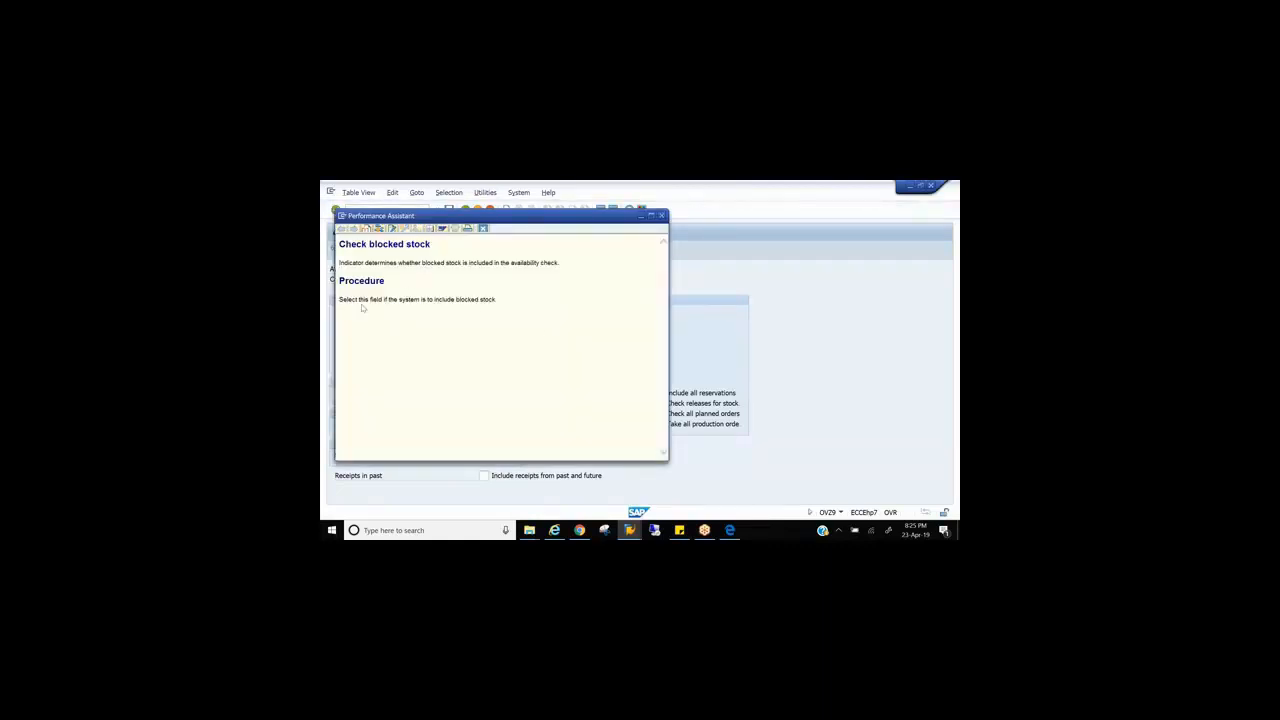
{"action": "left_click", "coordinate": [661, 215]}
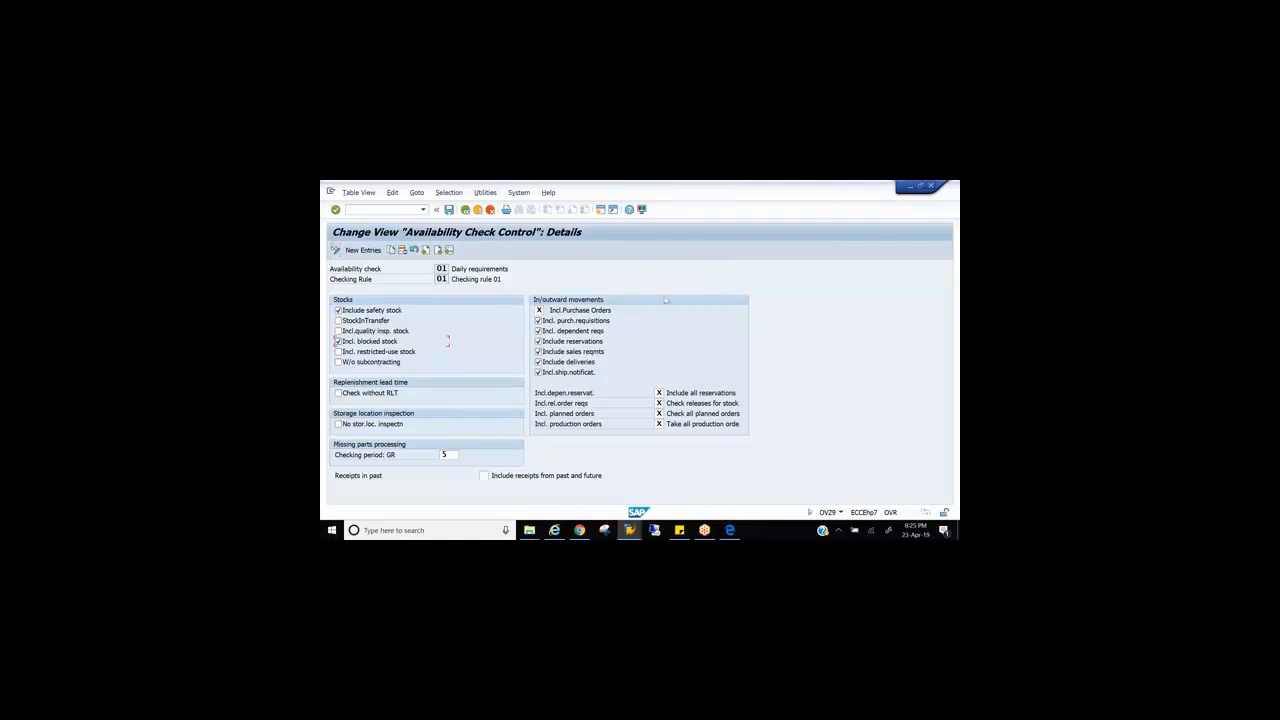
{"action": "left_click", "coordinate": [410, 354]}
{"action": "key", "text": "F1"}
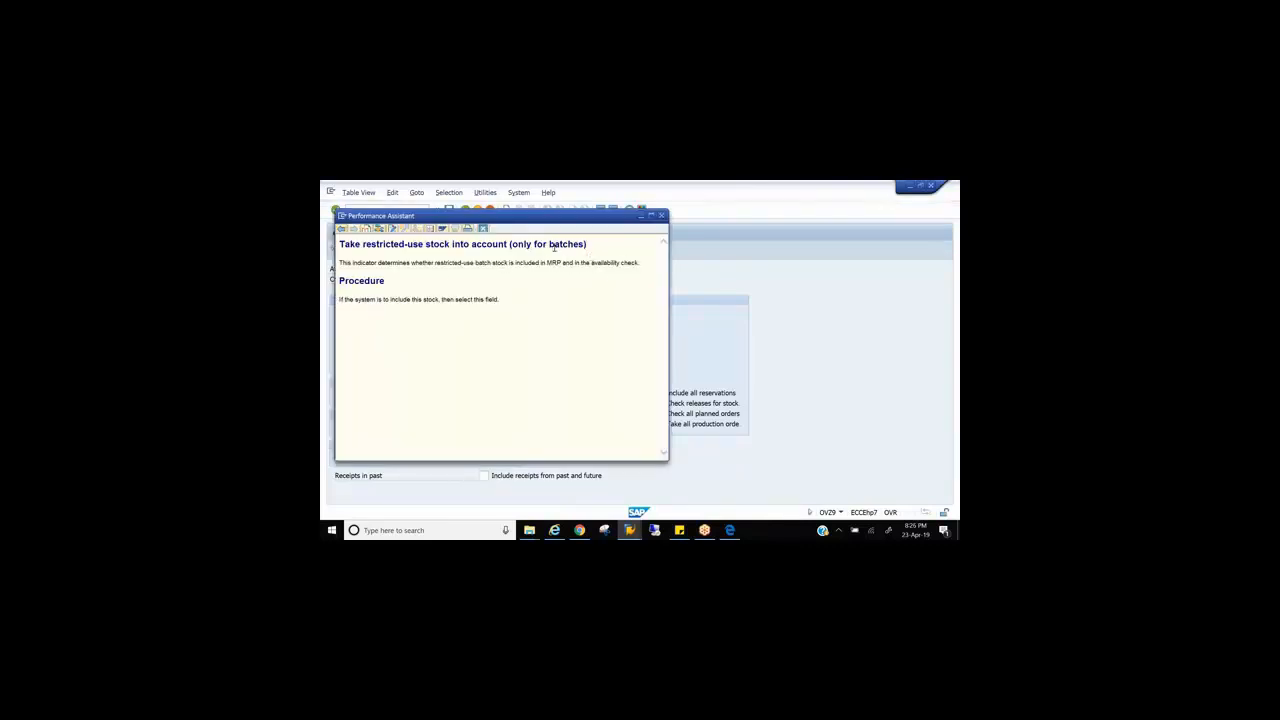
{"action": "left_click", "coordinate": [661, 216]}
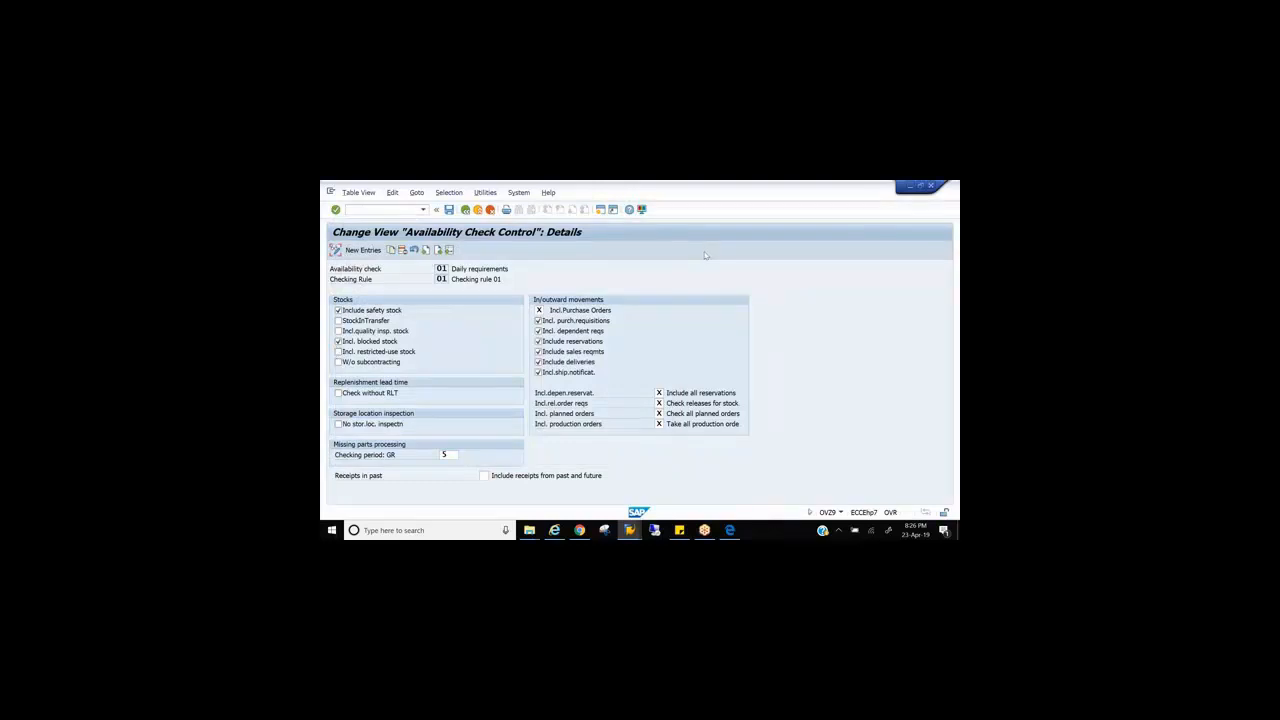
{"action": "left_click", "coordinate": [338, 341]}
Try the Check without RLT option under Replenishment lead time and leave it unselected
{"action": "left_click", "coordinate": [338, 392]}
{"action": "left_click", "coordinate": [339, 394]}
{"action": "left_click", "coordinate": [339, 393]}
Open a Windows Ink screen sketch of the availability check details and draw a tick beside Incl. Purchase Orders
{"action": "left_click", "coordinate": [888, 530]}
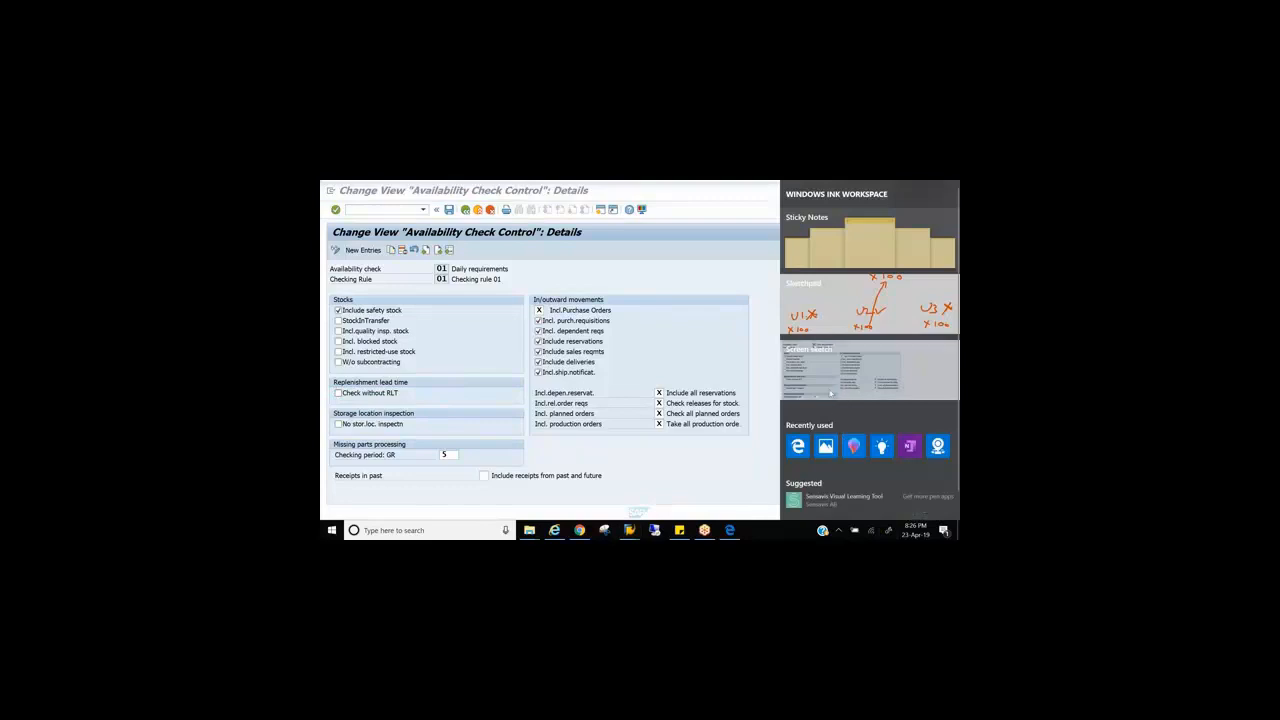
{"action": "left_click", "coordinate": [830, 394]}
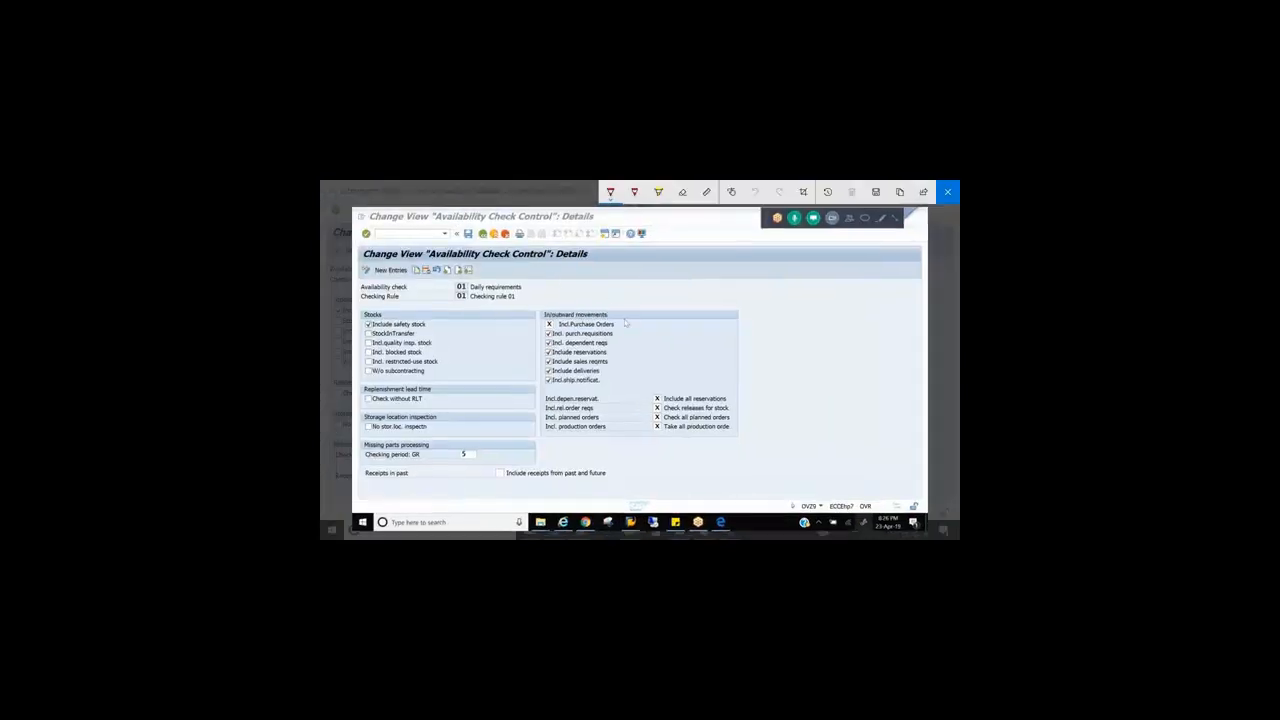
{"action": "left_click_drag", "start_coordinate": [610, 318], "coordinate": [624, 311]}
Draw a horizontal arrow above the In/outward movements area pointing to the handwritten note "PO X 1000"
{"action": "left_click", "coordinate": [714, 263]}
{"action": "left_click_drag", "start_coordinate": [716, 263], "coordinate": [780, 263]}
{"action": "mouse_move", "coordinate": [768, 255]}
{"action": "left_mouse_down"}
{"action": "mouse_move", "coordinate": [802, 270]}
{"action": "mouse_move", "coordinate": [812, 260]}
{"action": "left_mouse_up"}
{"action": "mouse_move", "coordinate": [820, 260]}
{"action": "left_mouse_down"}
{"action": "mouse_move", "coordinate": [853, 257]}
{"action": "mouse_move", "coordinate": [843, 270]}
{"action": "left_mouse_up"}
{"action": "mouse_move", "coordinate": [864, 249]}
{"action": "left_mouse_down"}
{"action": "mouse_move", "coordinate": [866, 262]}
{"action": "mouse_move", "coordinate": [877, 253]}
{"action": "left_mouse_up"}
{"action": "left_click_drag", "start_coordinate": [888, 250], "coordinate": [902, 257]}
Write "OR" with an upward arrow to "X 100", and link it by a curved arrow to the PO note inside a box
{"action": "left_click_drag", "start_coordinate": [692, 357], "coordinate": [691, 329]}
{"action": "left_click_drag", "start_coordinate": [690, 377], "coordinate": [714, 366]}
{"action": "left_click_drag", "start_coordinate": [670, 296], "coordinate": [692, 306]}
{"action": "left_click_drag", "start_coordinate": [698, 304], "coordinate": [702, 306]}
{"action": "left_click_drag", "start_coordinate": [718, 298], "coordinate": [717, 305]}
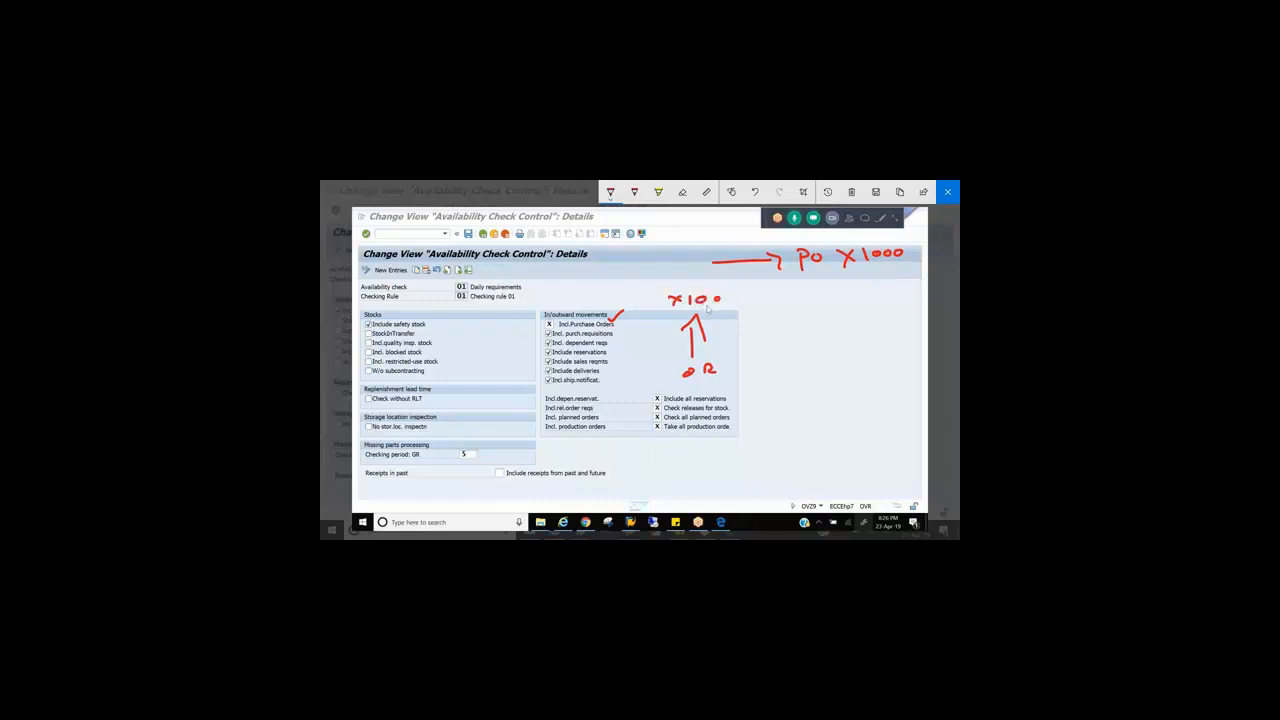
{"action": "mouse_move", "coordinate": [707, 309]}
{"action": "left_mouse_down"}
{"action": "mouse_move", "coordinate": [736, 330]}
{"action": "mouse_move", "coordinate": [843, 298]}
{"action": "mouse_move", "coordinate": [856, 271]}
{"action": "mouse_move", "coordinate": [865, 283]}
{"action": "left_mouse_up"}
{"action": "mouse_move", "coordinate": [832, 258]}
{"action": "left_mouse_down"}
{"action": "mouse_move", "coordinate": [828, 238]}
{"action": "mouse_move", "coordinate": [790, 286]}
{"action": "mouse_move", "coordinate": [910, 279]}
{"action": "mouse_move", "coordinate": [882, 237]}
{"action": "mouse_move", "coordinate": [816, 238]}
{"action": "left_mouse_up"}
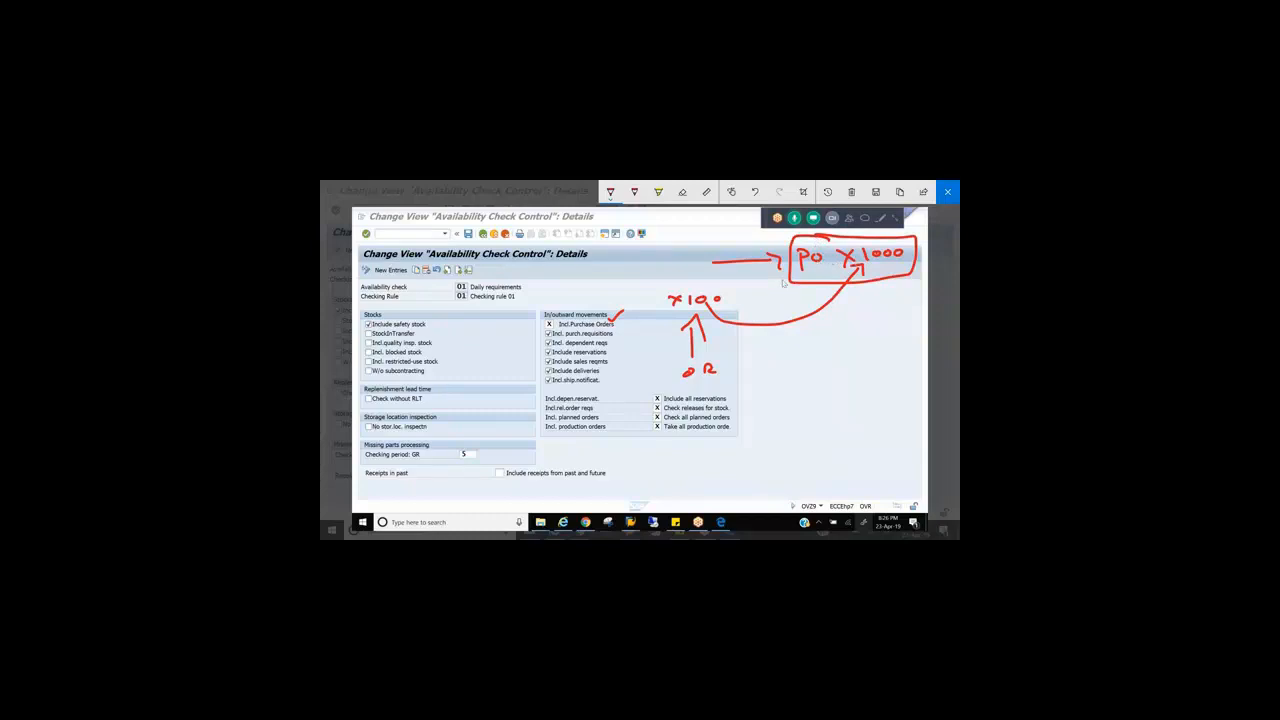
Mark Incl. purch. requisitions and Include sales reqmts with the pen, and erase all ink from the screen sketch
{"action": "mouse_move", "coordinate": [626, 330]}
{"action": "left_mouse_down"}
{"action": "mouse_move", "coordinate": [614, 336]}
{"action": "mouse_move", "coordinate": [636, 322]}
{"action": "left_mouse_up"}
{"action": "mouse_move", "coordinate": [600, 368]}
{"action": "left_mouse_down"}
{"action": "mouse_move", "coordinate": [632, 342]}
{"action": "mouse_move", "coordinate": [614, 365]}
{"action": "left_mouse_up"}
{"action": "left_click", "coordinate": [846, 192]}
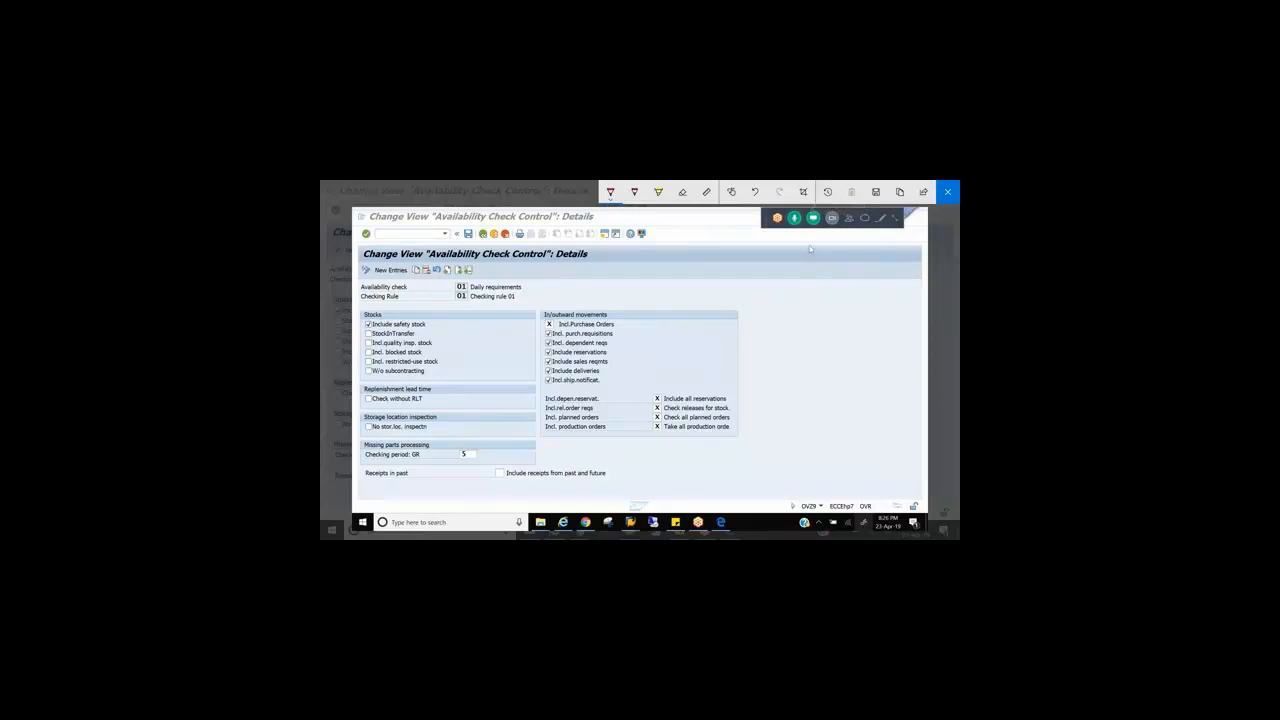
Tick the sales requirements, deliveries, planned orders and production orders options in ink, and bracket the whole In/outward movements list
{"action": "left_click_drag", "start_coordinate": [604, 361], "coordinate": [620, 364]}
{"action": "mouse_move", "coordinate": [604, 312]}
{"action": "left_mouse_down"}
{"action": "mouse_move", "coordinate": [620, 345]}
{"action": "mouse_move", "coordinate": [612, 381]}
{"action": "left_mouse_up"}
{"action": "left_click_drag", "start_coordinate": [600, 415], "coordinate": [632, 414]}
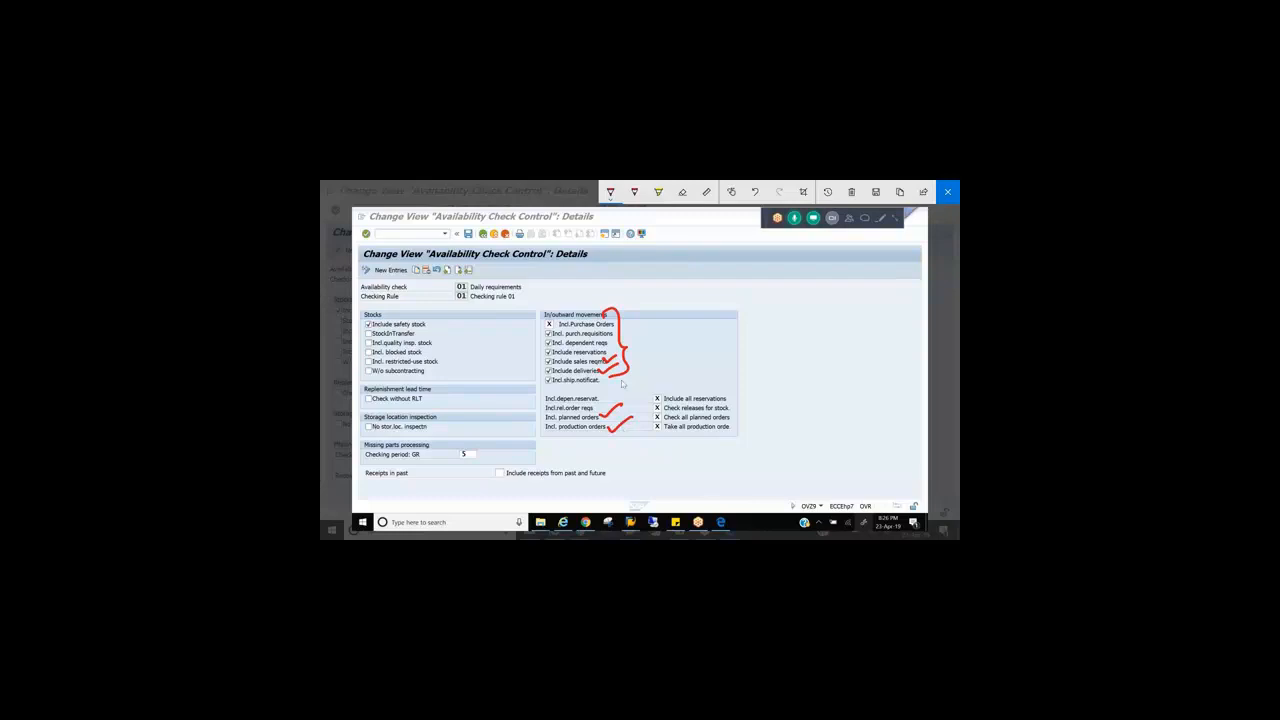
{"action": "mouse_move", "coordinate": [618, 309]}
{"action": "left_mouse_down"}
{"action": "mouse_move", "coordinate": [641, 378]}
{"action": "mouse_move", "coordinate": [641, 416]}
{"action": "mouse_move", "coordinate": [618, 442]}
{"action": "left_mouse_up"}
{"action": "left_click_drag", "start_coordinate": [616, 427], "coordinate": [615, 418]}
{"action": "mouse_move", "coordinate": [620, 310]}
{"action": "left_mouse_down"}
{"action": "mouse_move", "coordinate": [615, 300]}
{"action": "mouse_move", "coordinate": [636, 312]}
{"action": "mouse_move", "coordinate": [644, 424]}
{"action": "left_mouse_up"}
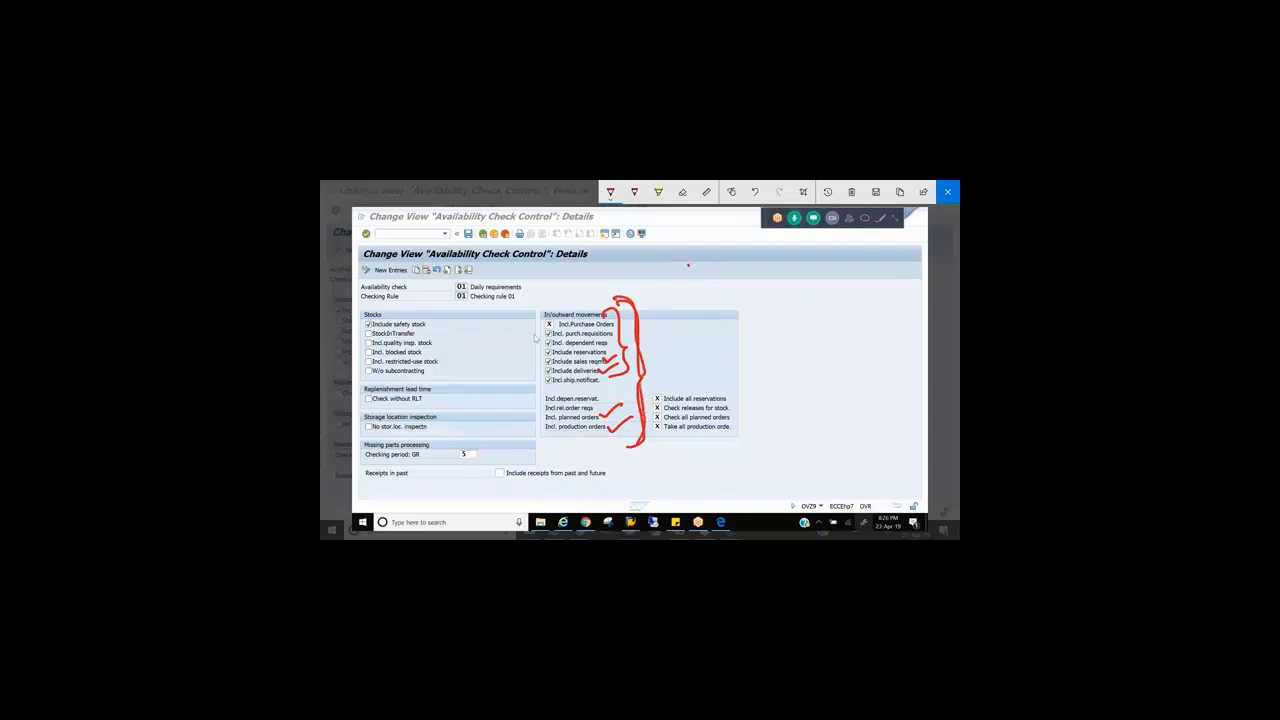
Bracket the Stocks options and circle transaction code OVZ9 in ink, and erase all ink from the screen sketch
{"action": "mouse_move", "coordinate": [427, 314]}
{"action": "left_mouse_down"}
{"action": "mouse_move", "coordinate": [450, 369]}
{"action": "mouse_move", "coordinate": [426, 400]}
{"action": "left_mouse_up"}
{"action": "left_click_drag", "start_coordinate": [430, 295], "coordinate": [425, 302]}
{"action": "mouse_move", "coordinate": [805, 489]}
{"action": "left_mouse_down"}
{"action": "mouse_move", "coordinate": [790, 506]}
{"action": "mouse_move", "coordinate": [838, 520]}
{"action": "mouse_move", "coordinate": [738, 512]}
{"action": "left_mouse_up"}
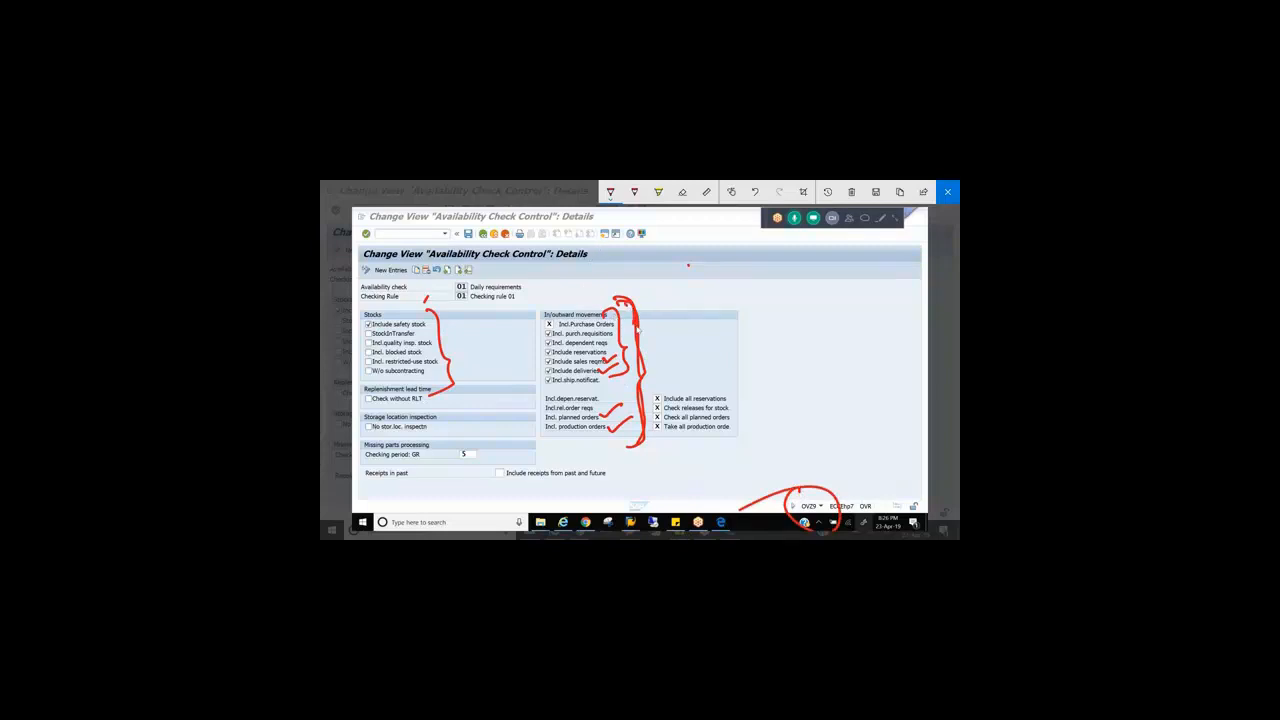
{"action": "left_click", "coordinate": [853, 191]}
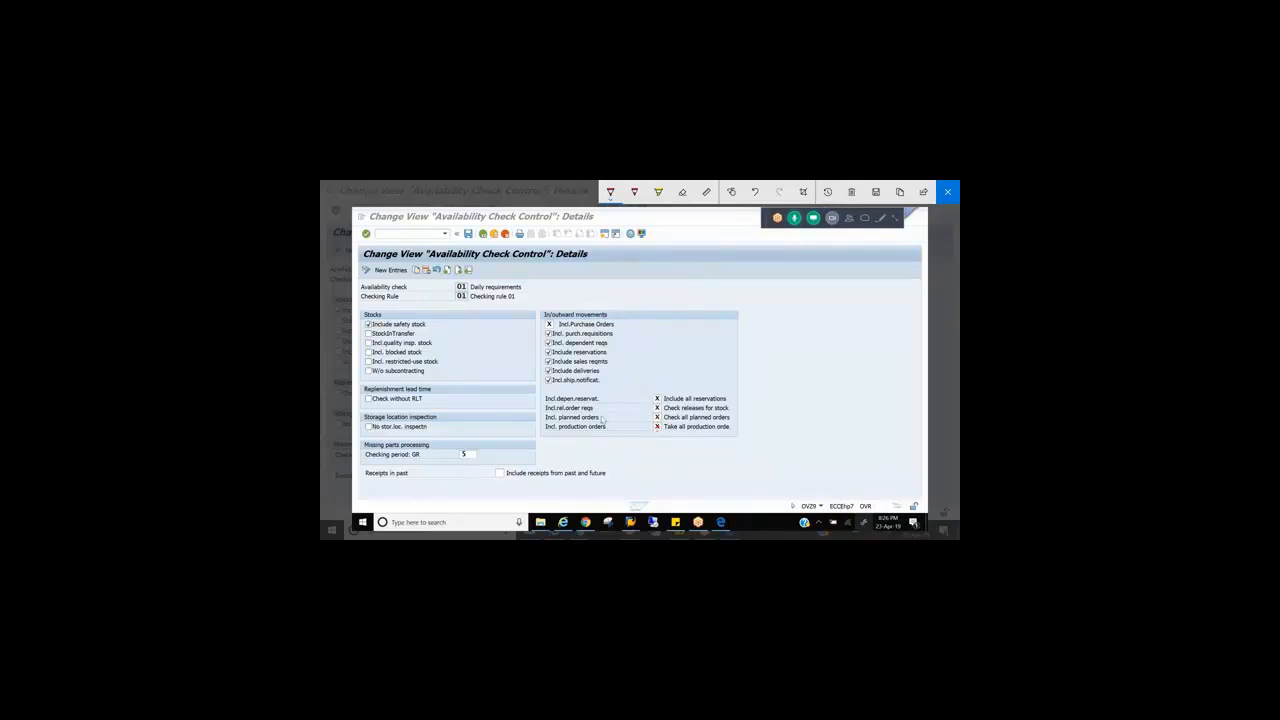
Close the screen sketch and leave the Availability Check Control settings for the IMG structure
{"action": "left_click_drag", "start_coordinate": [600, 413], "coordinate": [626, 403]}
{"action": "left_click_drag", "start_coordinate": [600, 410], "coordinate": [629, 403]}
{"action": "left_click", "coordinate": [949, 191]}
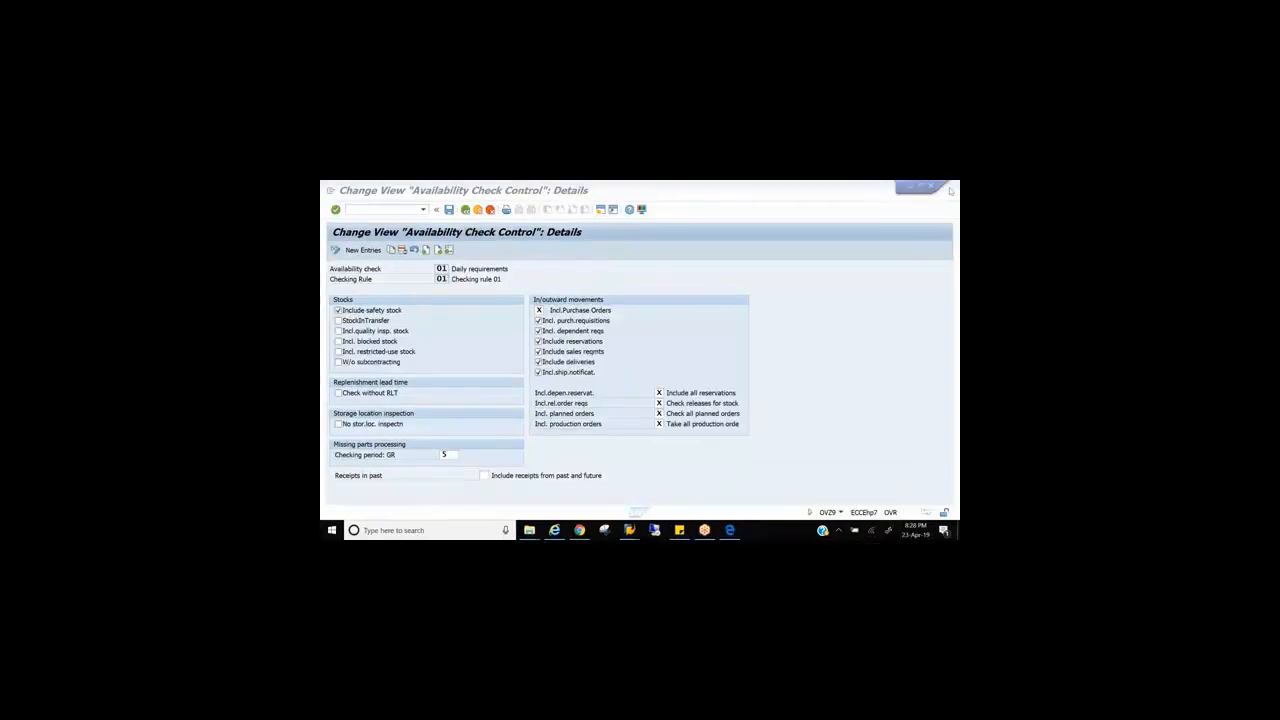
{"action": "left_click", "coordinate": [465, 209]}
{"action": "left_click", "coordinate": [467, 211]}
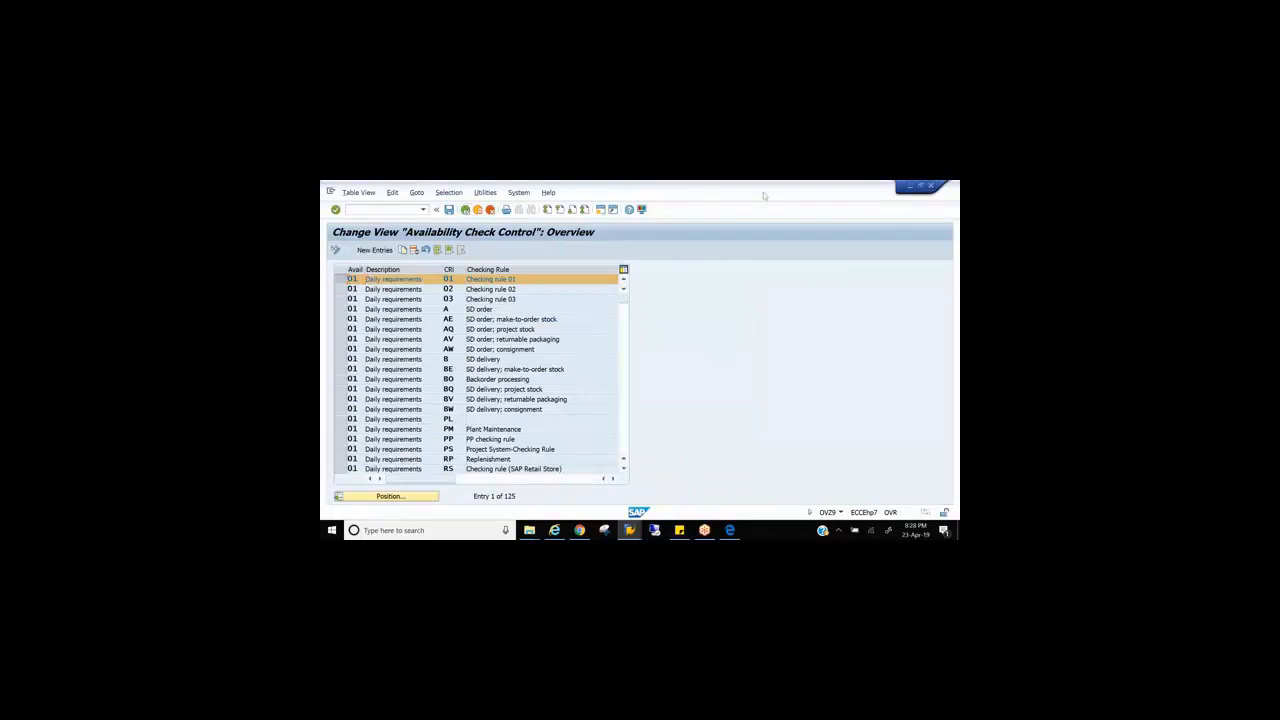
{"action": "left_click", "coordinate": [568, 371]}
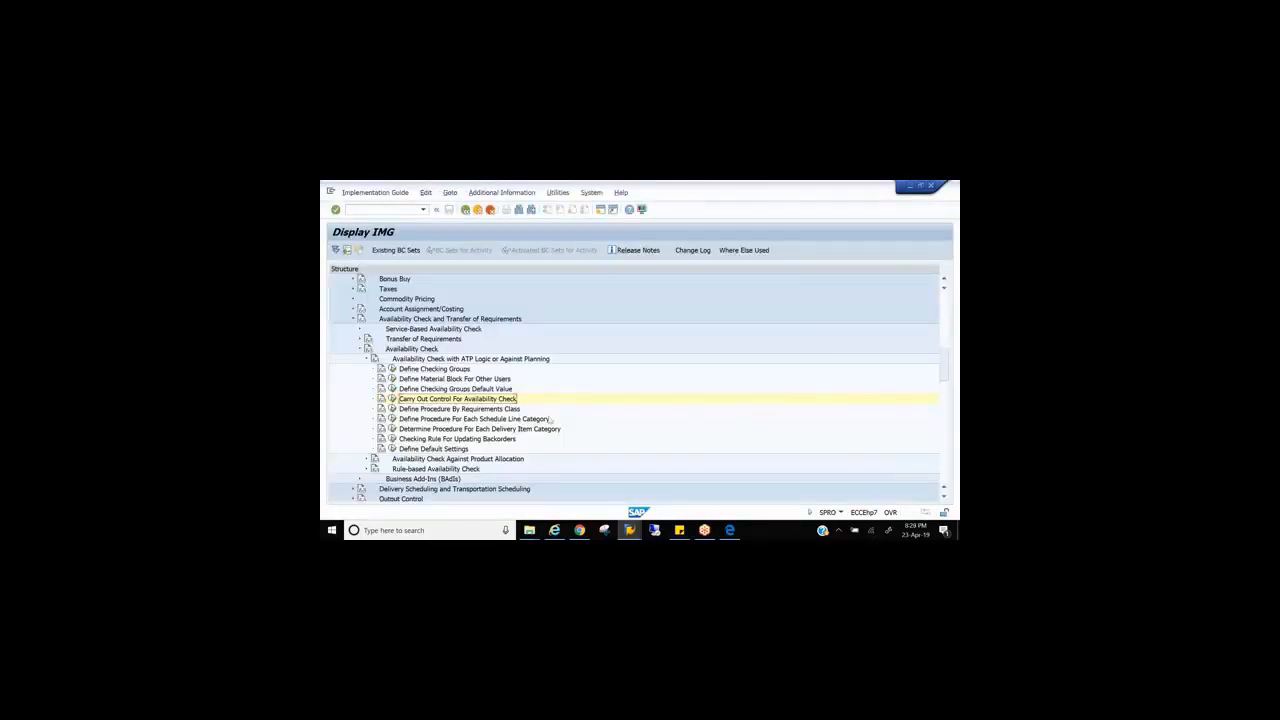
Switch to STUDY-MATERIAL.pdf and highlight the Requirement and Availability in TOR options of the requirement class
{"action": "left_click", "coordinate": [508, 409]}
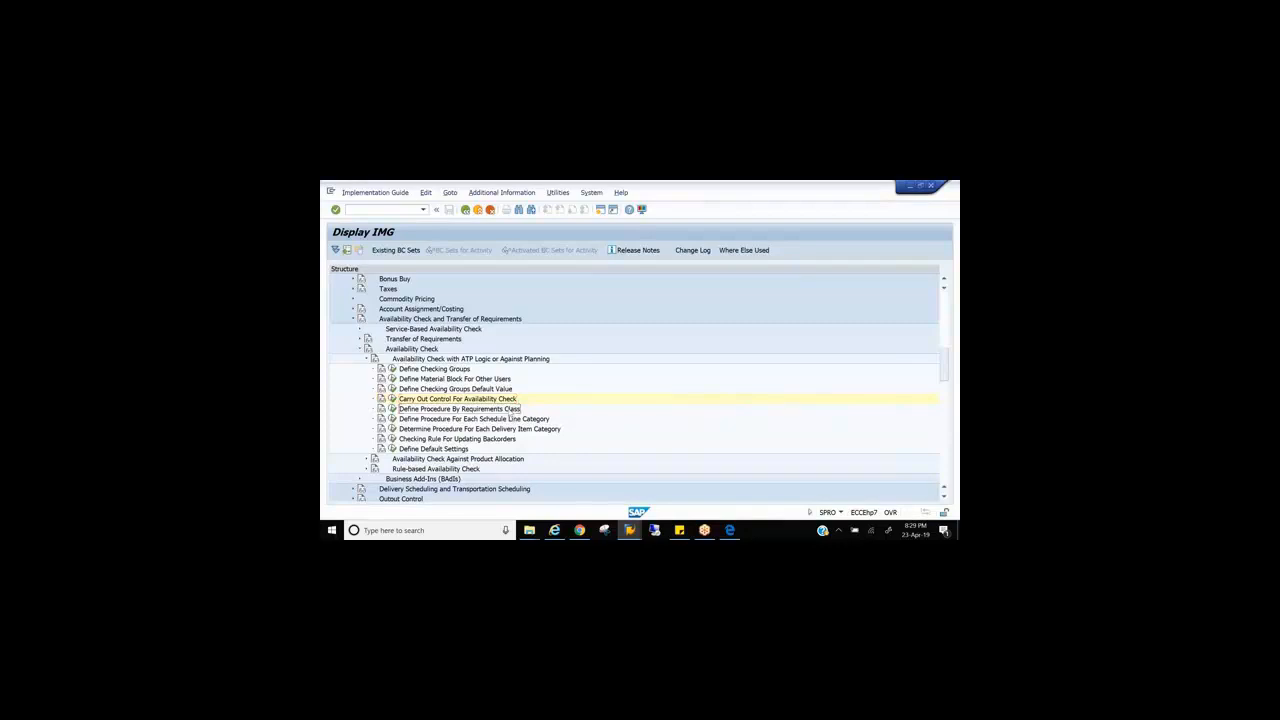
{"action": "left_click", "coordinate": [731, 531]}
{"action": "scroll", "coordinate": [726, 453], "scroll_direction": "up", "scroll_amount": 2}
{"action": "scroll", "coordinate": [726, 453], "scroll_direction": "down", "scroll_amount": 4}
{"action": "scroll", "coordinate": [726, 453], "scroll_direction": "down", "scroll_amount": 3}
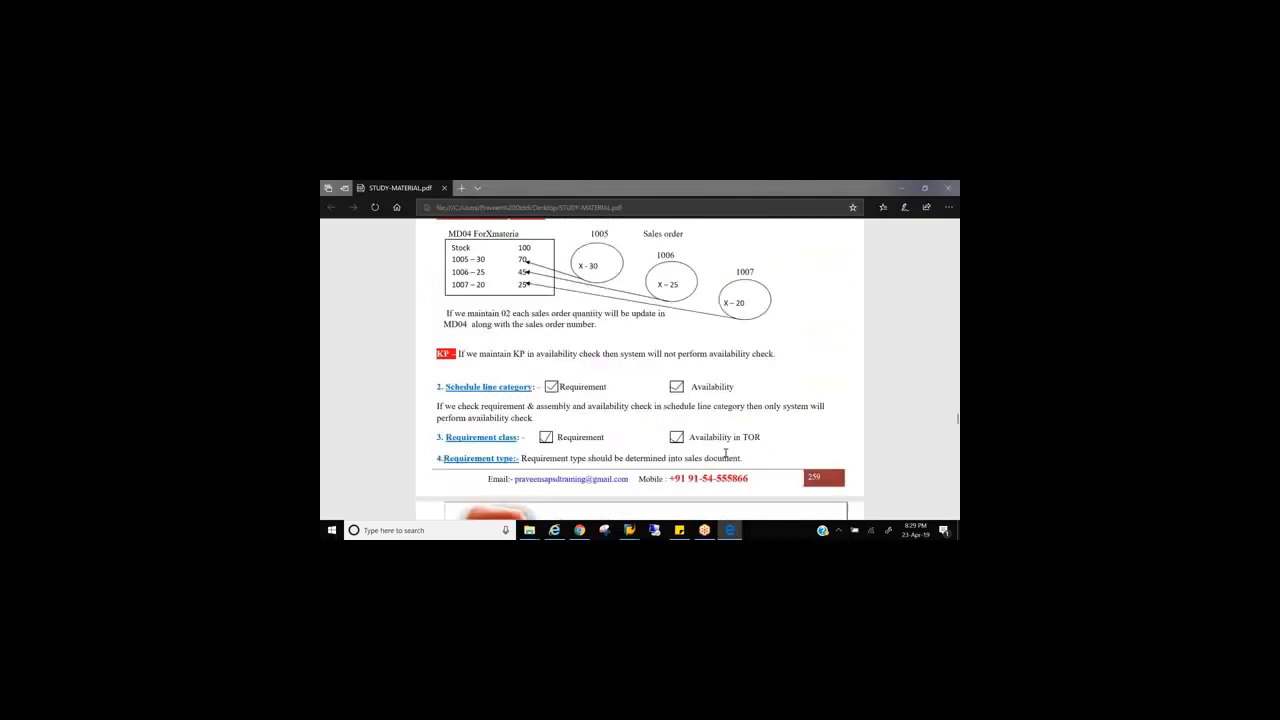
{"action": "left_click_drag", "start_coordinate": [559, 344], "coordinate": [580, 344]}
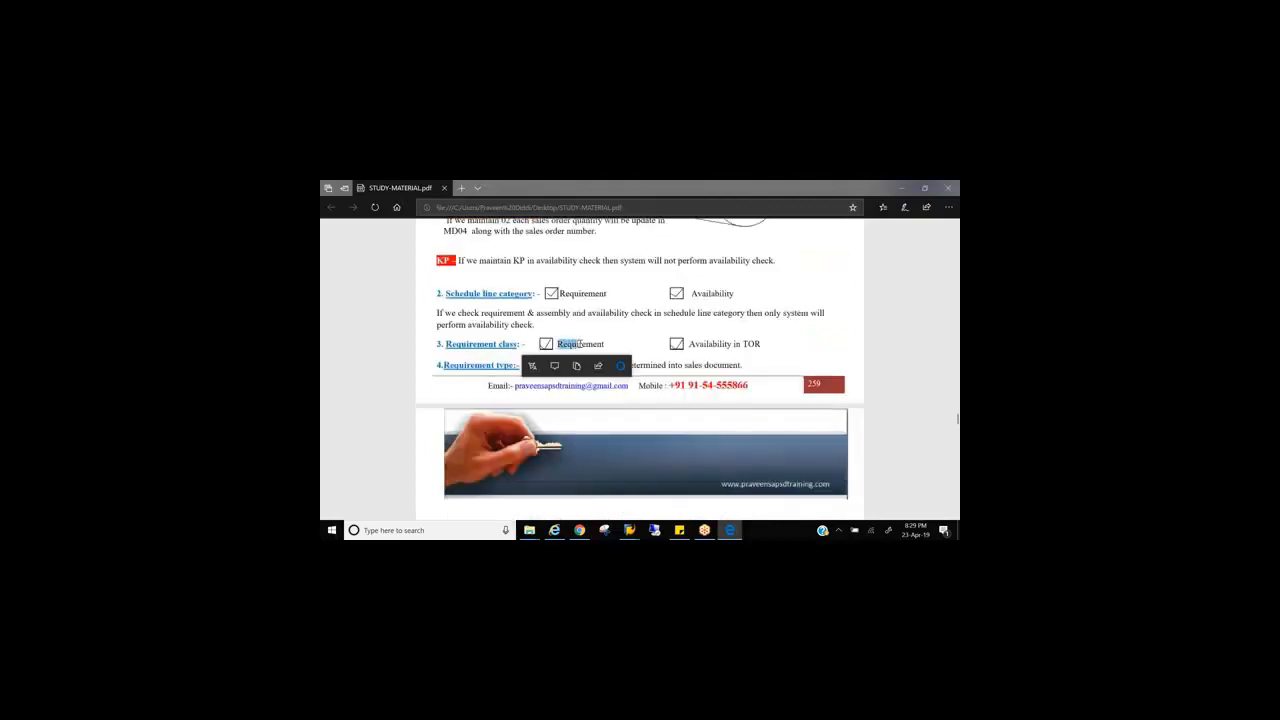
{"action": "left_click_drag", "start_coordinate": [696, 343], "coordinate": [732, 343]}
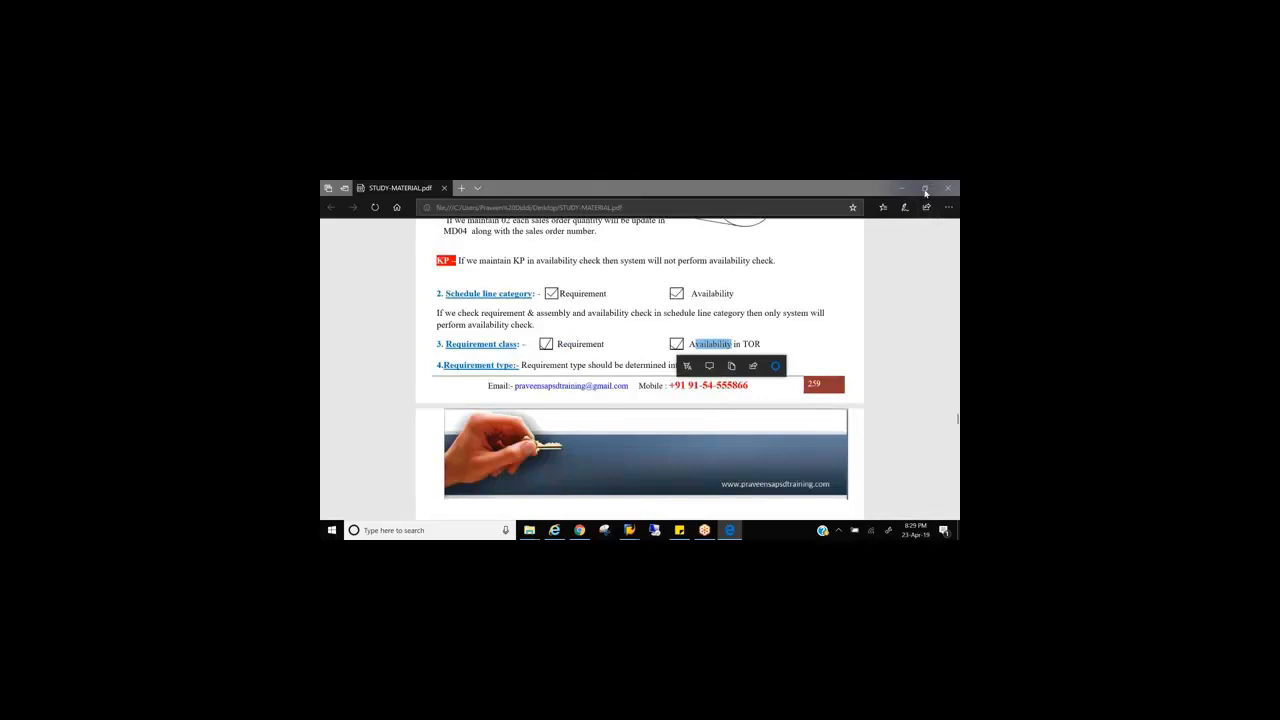
Switch back to the SAP Display IMG window, review Define Procedure By Requirements Class, and return to the structure
{"action": "mouse_move", "coordinate": [630, 533]}
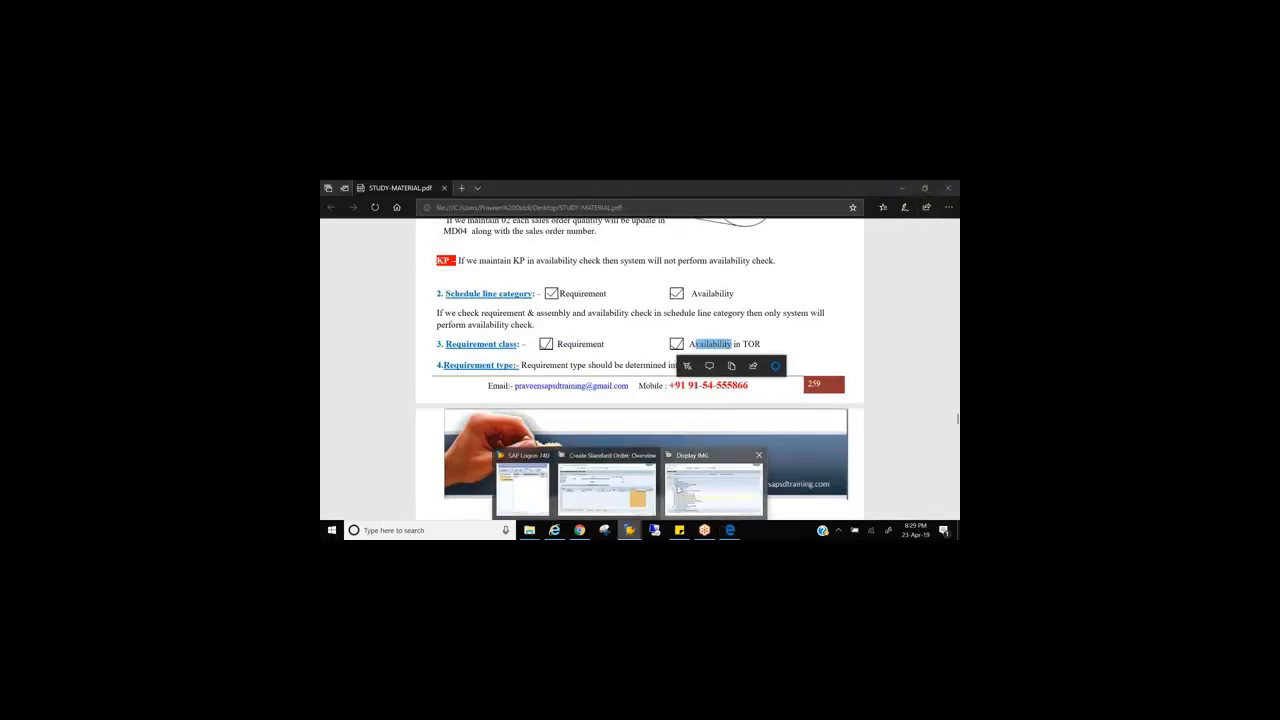
{"action": "left_click", "coordinate": [713, 488]}
{"action": "left_click", "coordinate": [392, 399]}
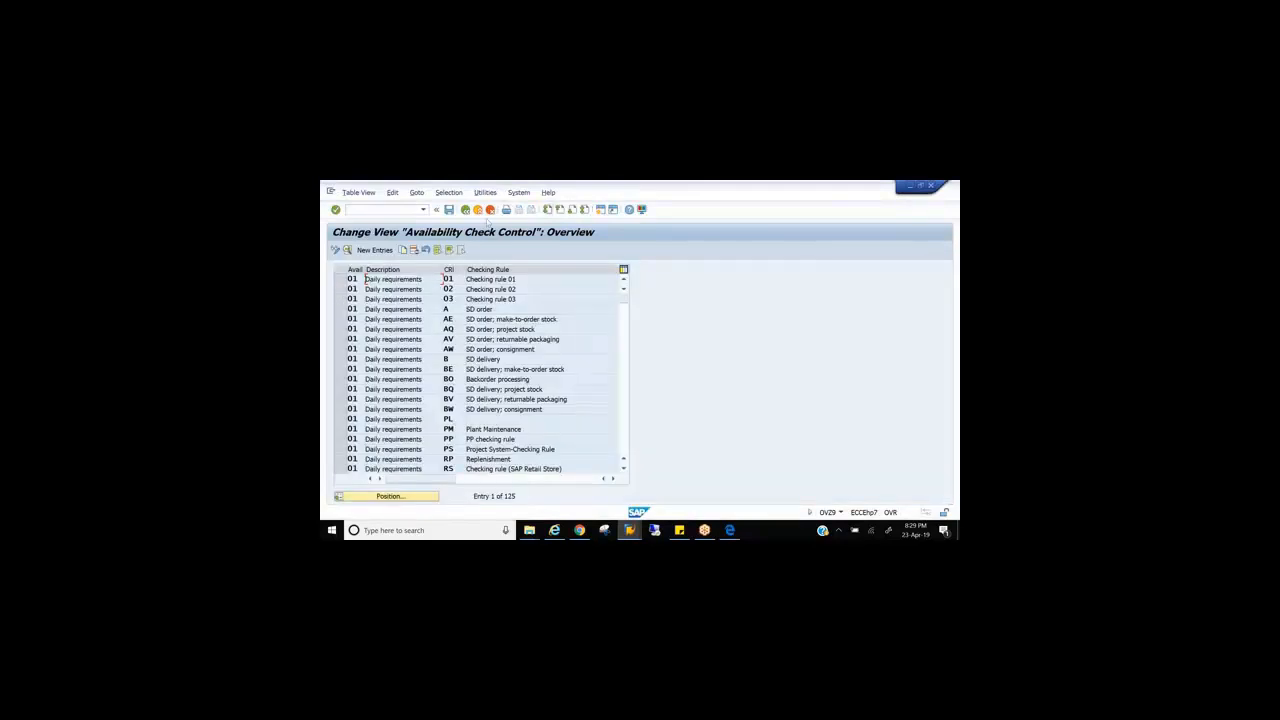
{"action": "left_click", "coordinate": [465, 209]}
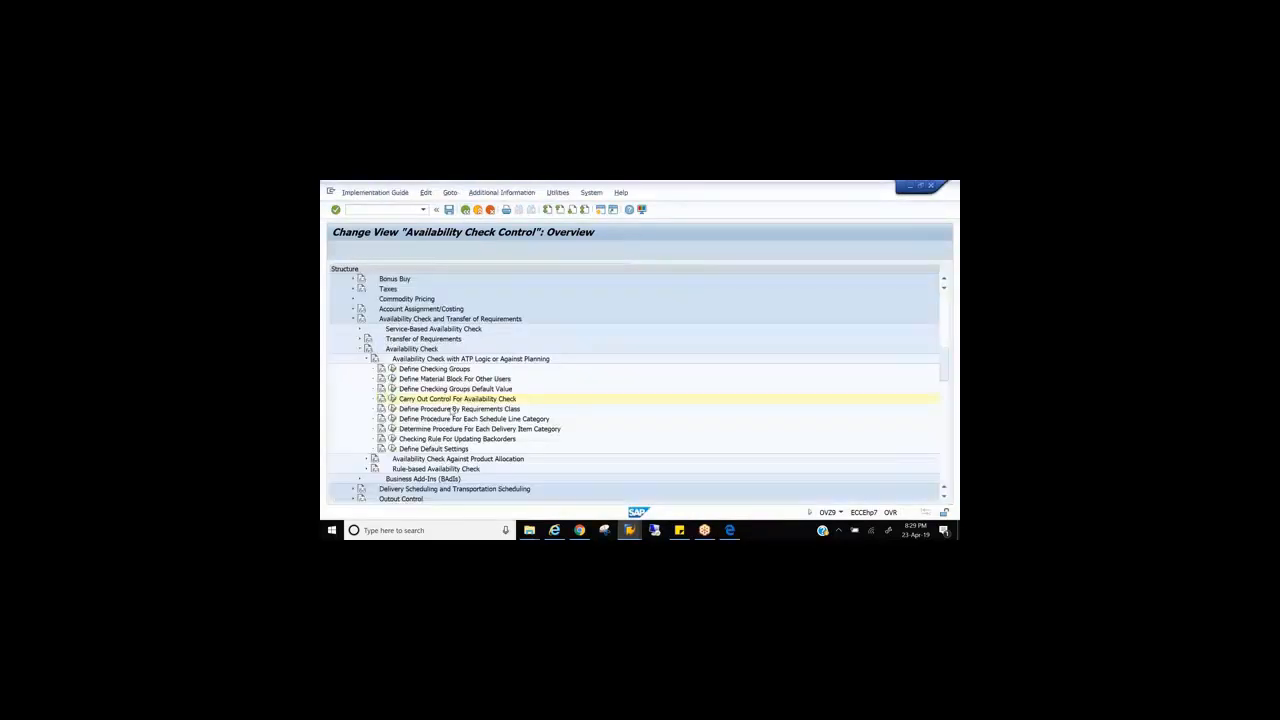
{"action": "left_click", "coordinate": [392, 409]}
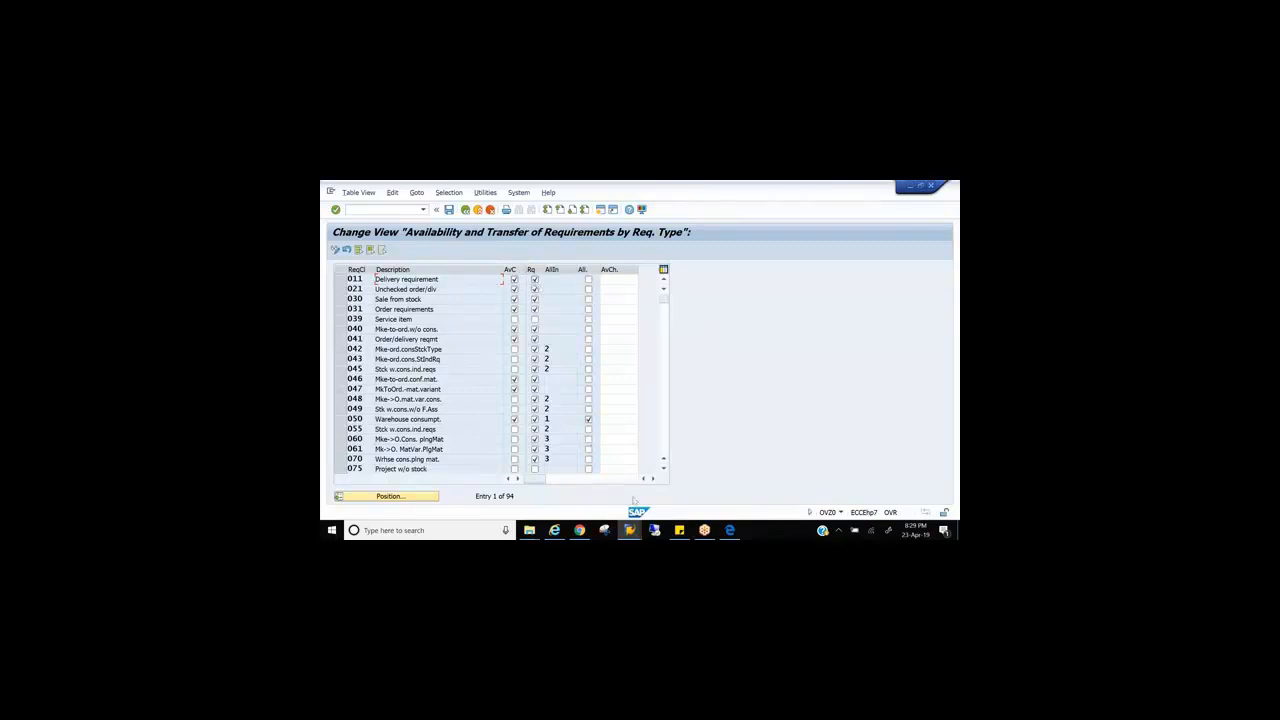
{"action": "left_click", "coordinate": [466, 210]}
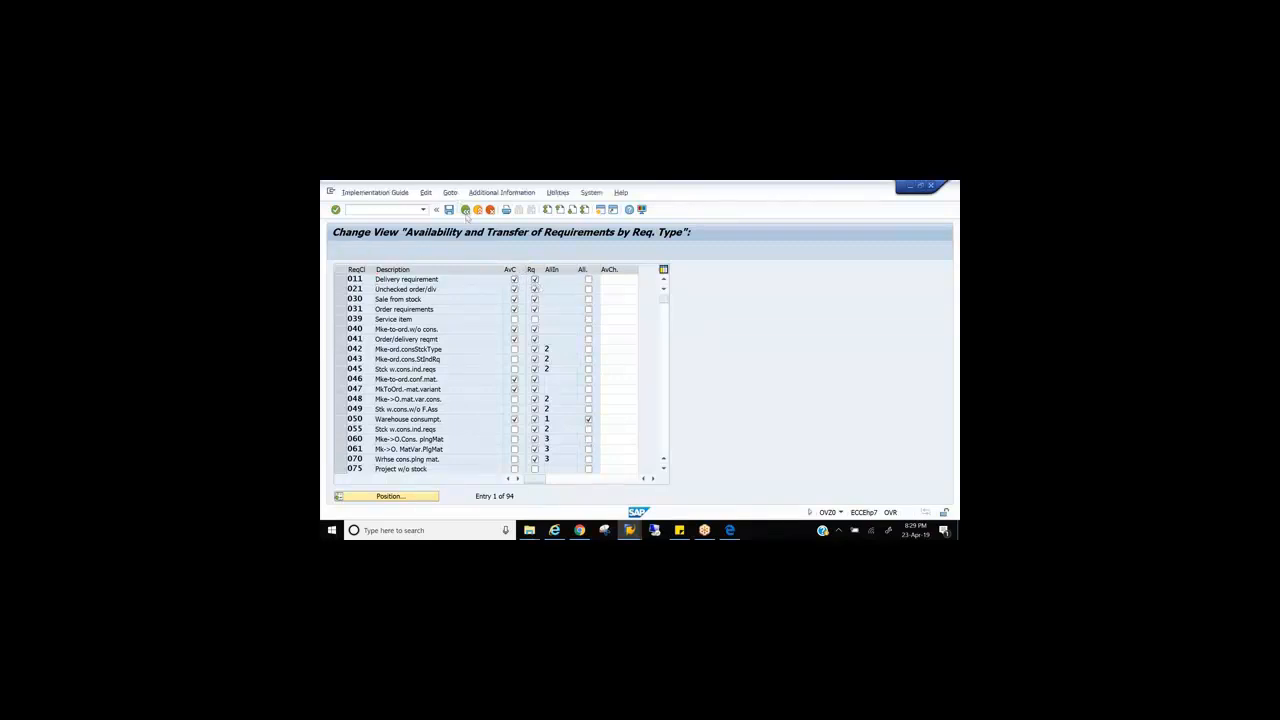
Select Define Procedure For Each Schedule Line Category, and highlight the schedule line category's Requirement and Availability options in STUDY-MATERIAL.pdf
{"action": "left_click", "coordinate": [430, 421]}
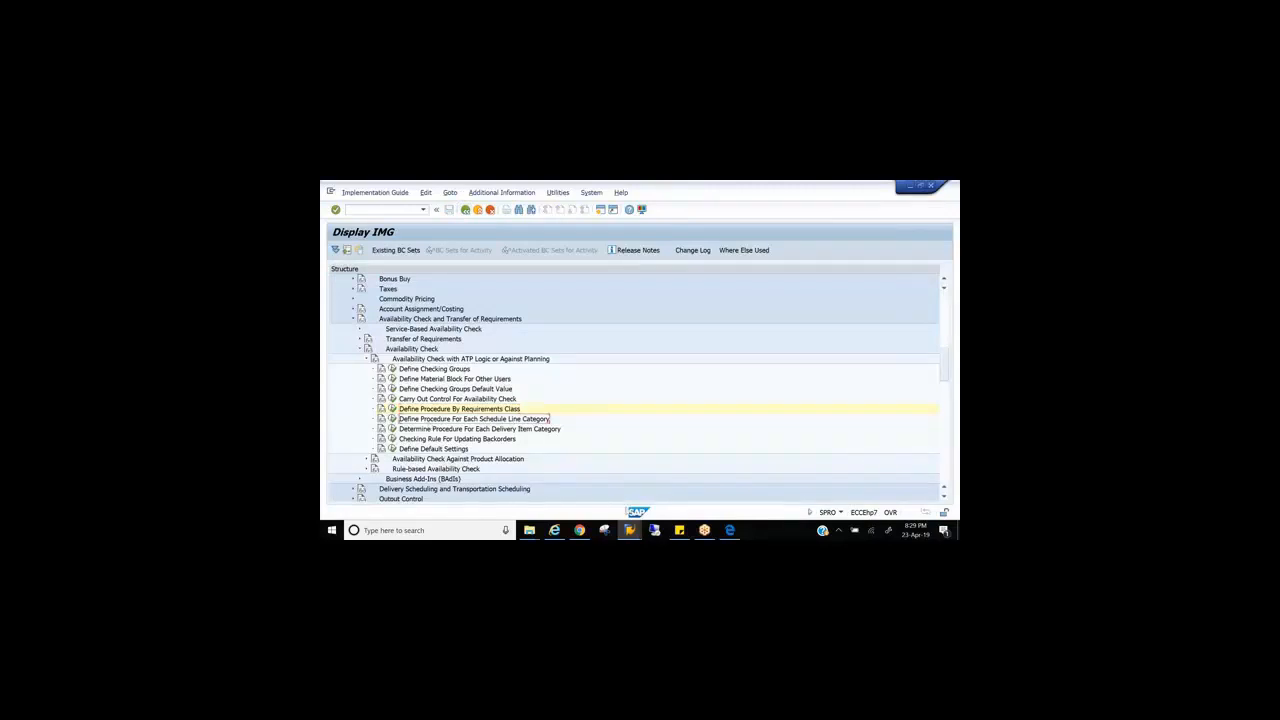
{"action": "left_click", "coordinate": [733, 533]}
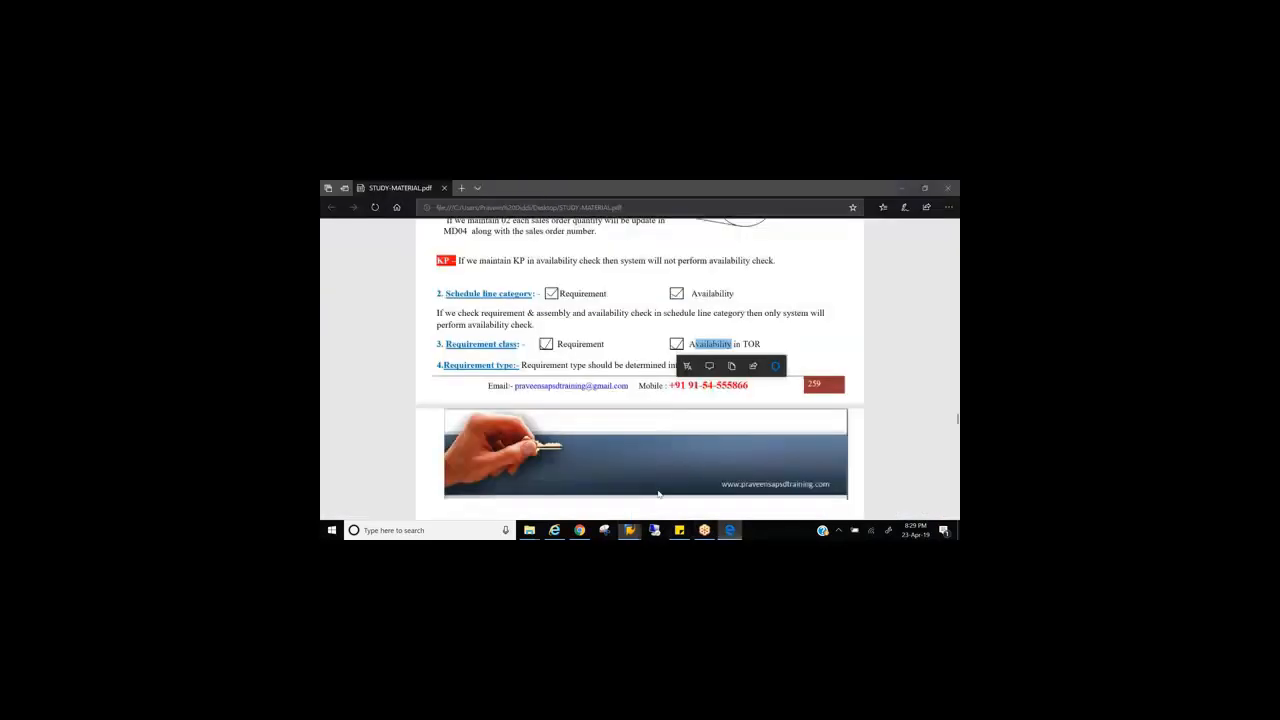
{"action": "left_click_drag", "start_coordinate": [570, 293], "coordinate": [606, 293]}
{"action": "left_click_drag", "start_coordinate": [696, 293], "coordinate": [735, 293]}
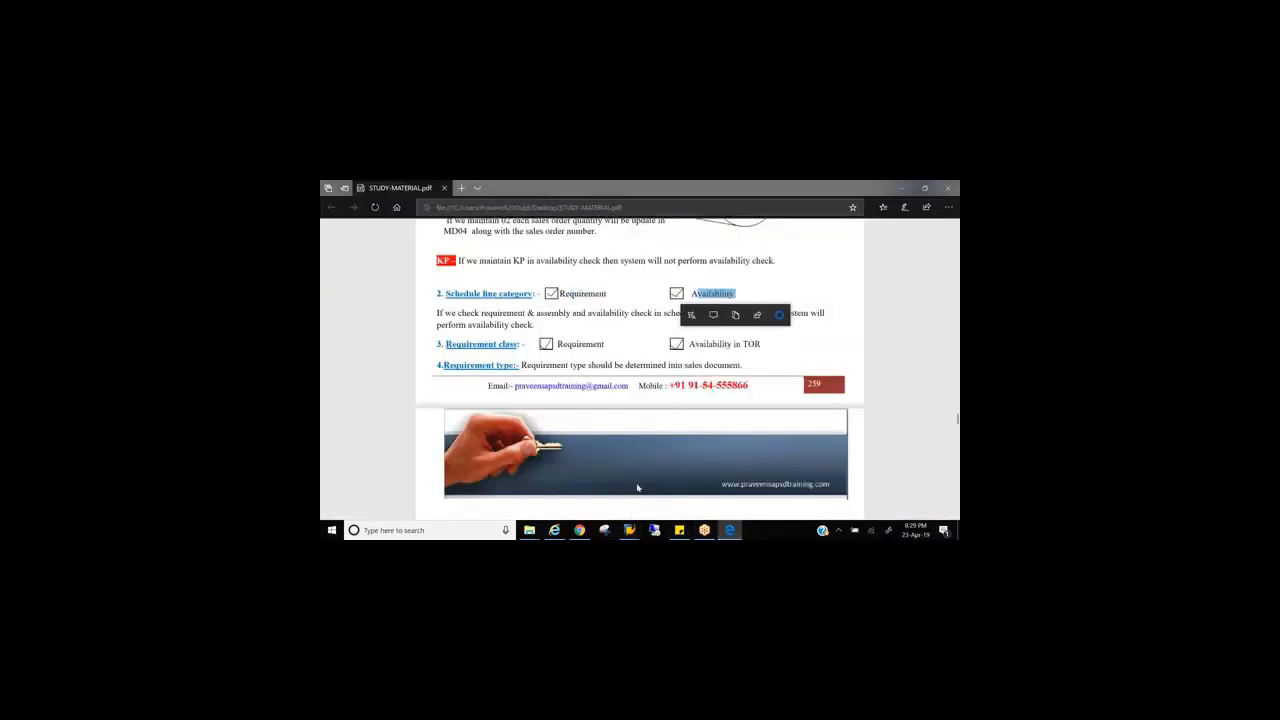
Return to SAP, open Define Procedure For Each Schedule Line Category, and select the CP Deterministic MRP row
{"action": "left_click", "coordinate": [633, 534]}
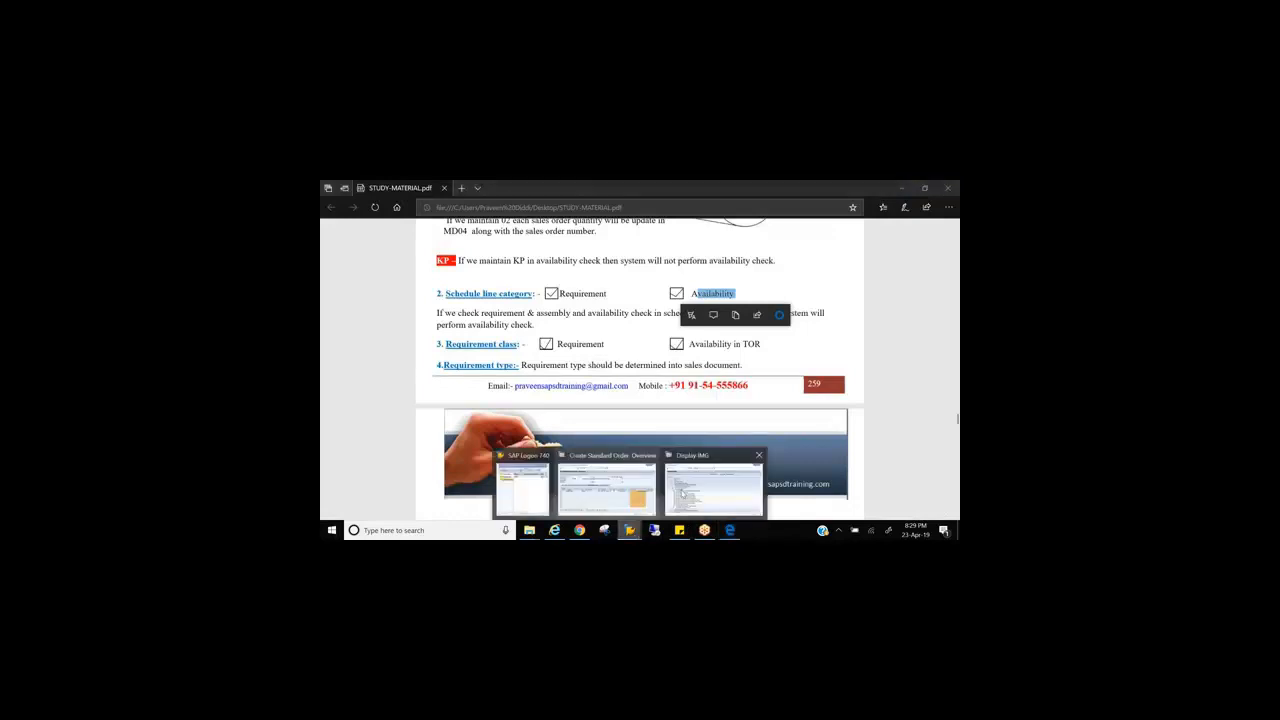
{"action": "left_click", "coordinate": [676, 480]}
{"action": "left_click", "coordinate": [392, 419]}
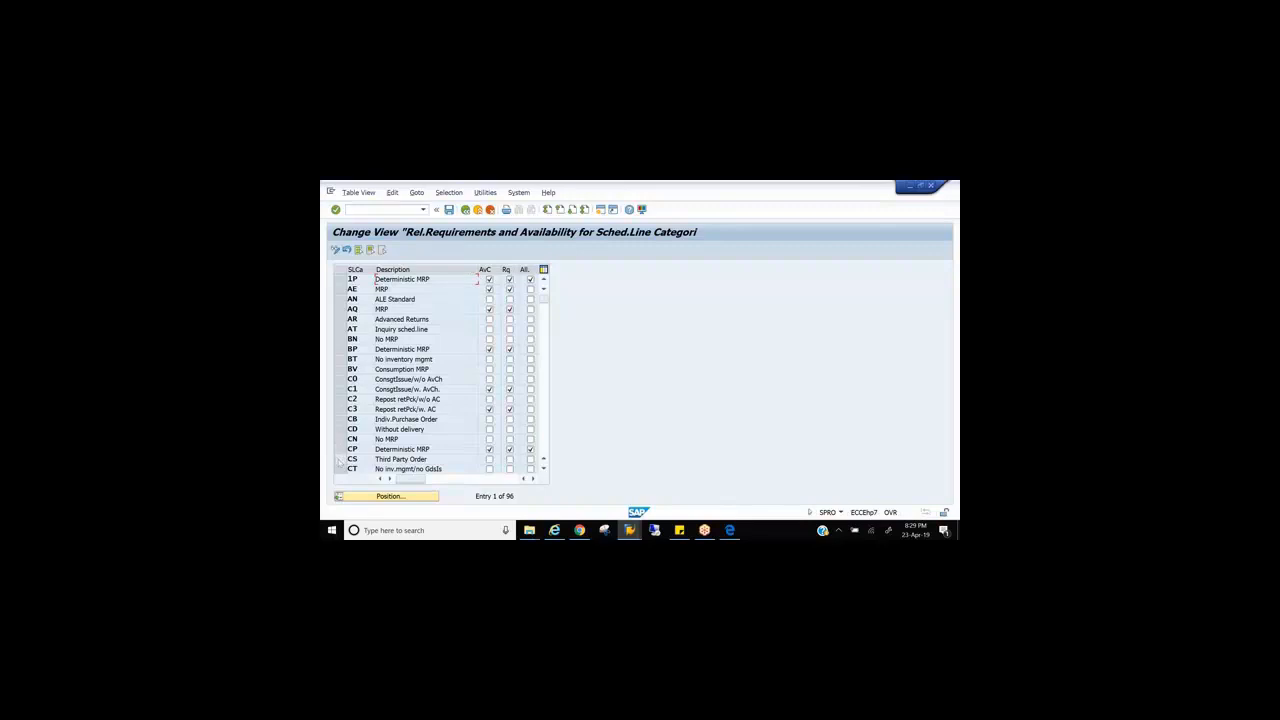
{"action": "left_click", "coordinate": [341, 451]}
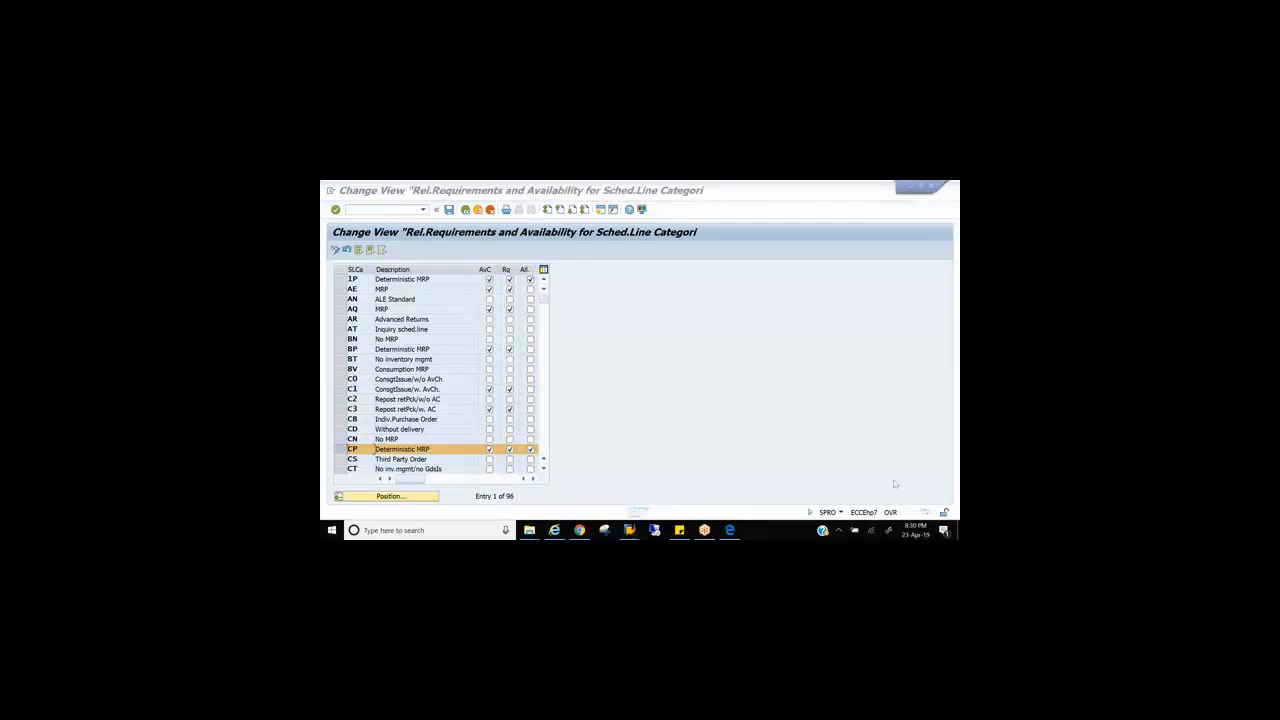
Start a screen sketch and write "ATP", "X1000", "MTS" and "X100" in ink, linked by arrows and enclosed in a box
{"action": "left_click", "coordinate": [887, 530]}
{"action": "left_click", "coordinate": [848, 368]}
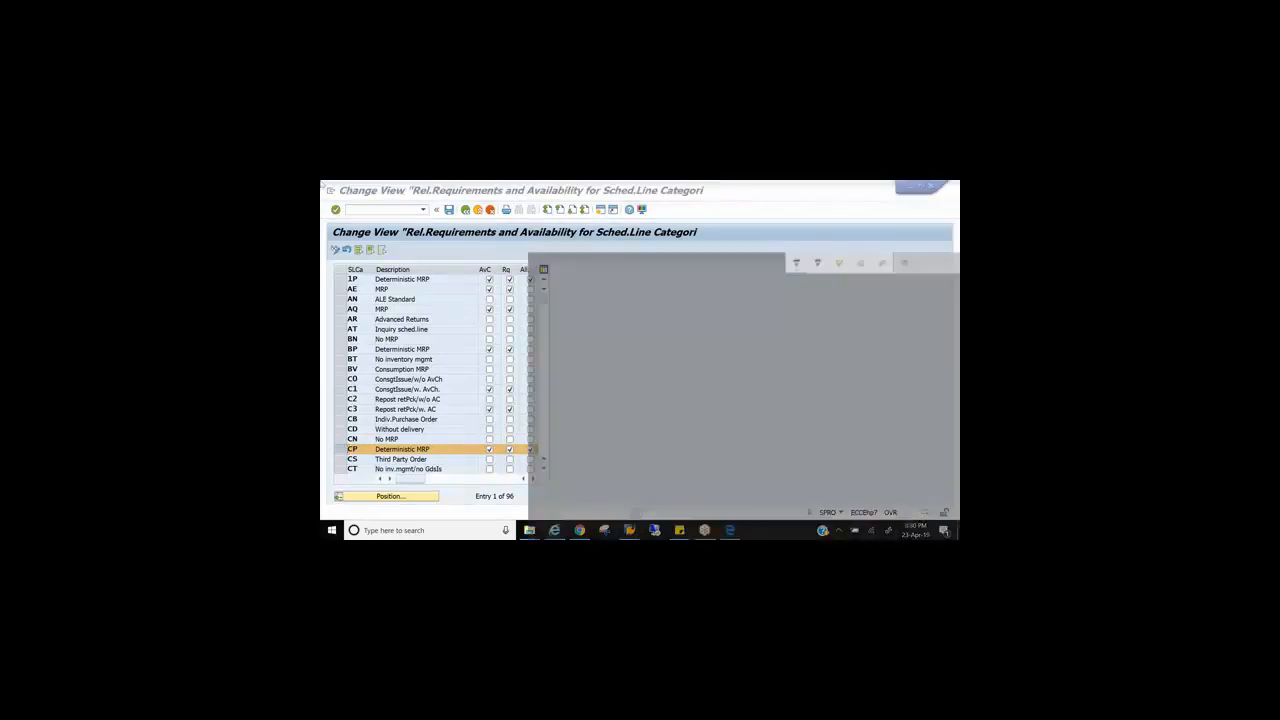
{"action": "mouse_move", "coordinate": [692, 285]}
{"action": "left_mouse_down"}
{"action": "mouse_move", "coordinate": [738, 276]}
{"action": "mouse_move", "coordinate": [703, 282]}
{"action": "left_mouse_up"}
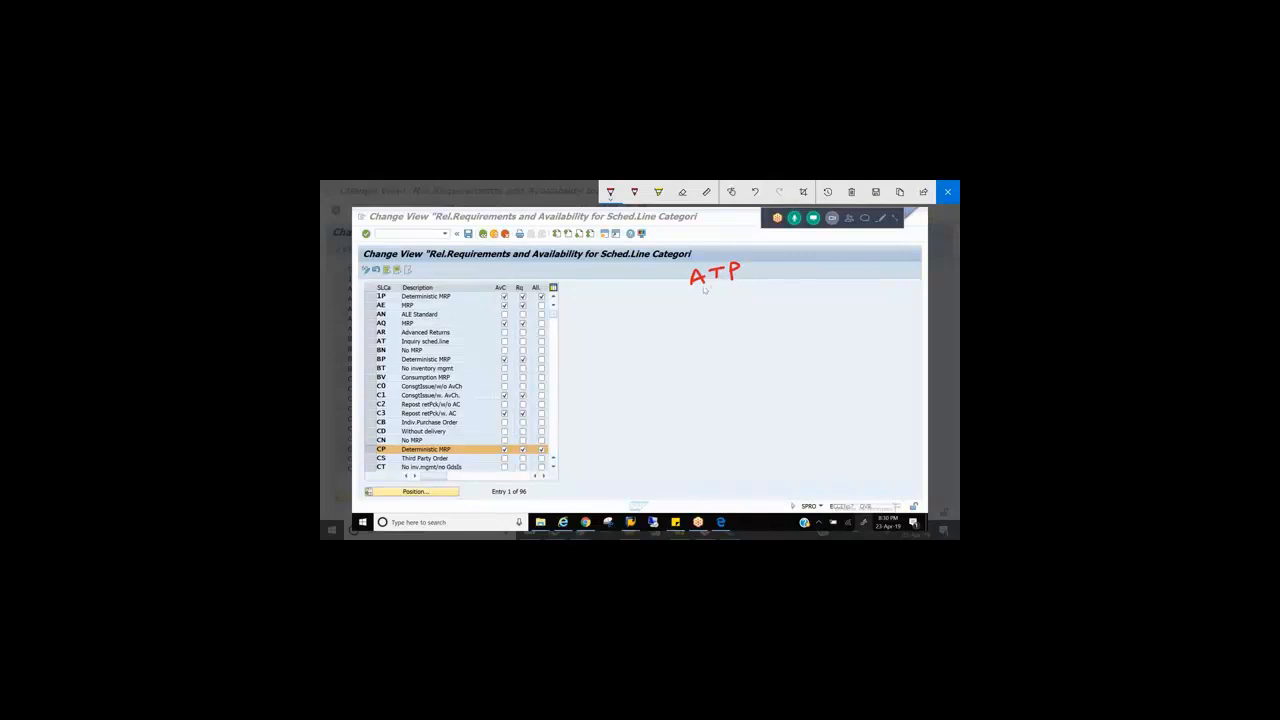
{"action": "mouse_move", "coordinate": [769, 268]}
{"action": "left_mouse_down"}
{"action": "mouse_move", "coordinate": [788, 280]}
{"action": "mouse_move", "coordinate": [776, 283]}
{"action": "mouse_move", "coordinate": [803, 270]}
{"action": "left_mouse_up"}
{"action": "left_click_drag", "start_coordinate": [793, 294], "coordinate": [824, 276]}
{"action": "mouse_move", "coordinate": [817, 277]}
{"action": "left_mouse_down"}
{"action": "mouse_move", "coordinate": [824, 292]}
{"action": "mouse_move", "coordinate": [841, 256]}
{"action": "left_mouse_up"}
{"action": "mouse_move", "coordinate": [652, 290]}
{"action": "left_mouse_down"}
{"action": "mouse_move", "coordinate": [652, 314]}
{"action": "mouse_move", "coordinate": [744, 300]}
{"action": "left_mouse_up"}
{"action": "mouse_move", "coordinate": [744, 300]}
{"action": "left_mouse_down"}
{"action": "mouse_move", "coordinate": [746, 288]}
{"action": "mouse_move", "coordinate": [762, 294]}
{"action": "left_mouse_up"}
{"action": "mouse_move", "coordinate": [706, 258]}
{"action": "left_mouse_down"}
{"action": "mouse_move", "coordinate": [710, 316]}
{"action": "mouse_move", "coordinate": [878, 258]}
{"action": "mouse_move", "coordinate": [704, 258]}
{"action": "left_mouse_up"}
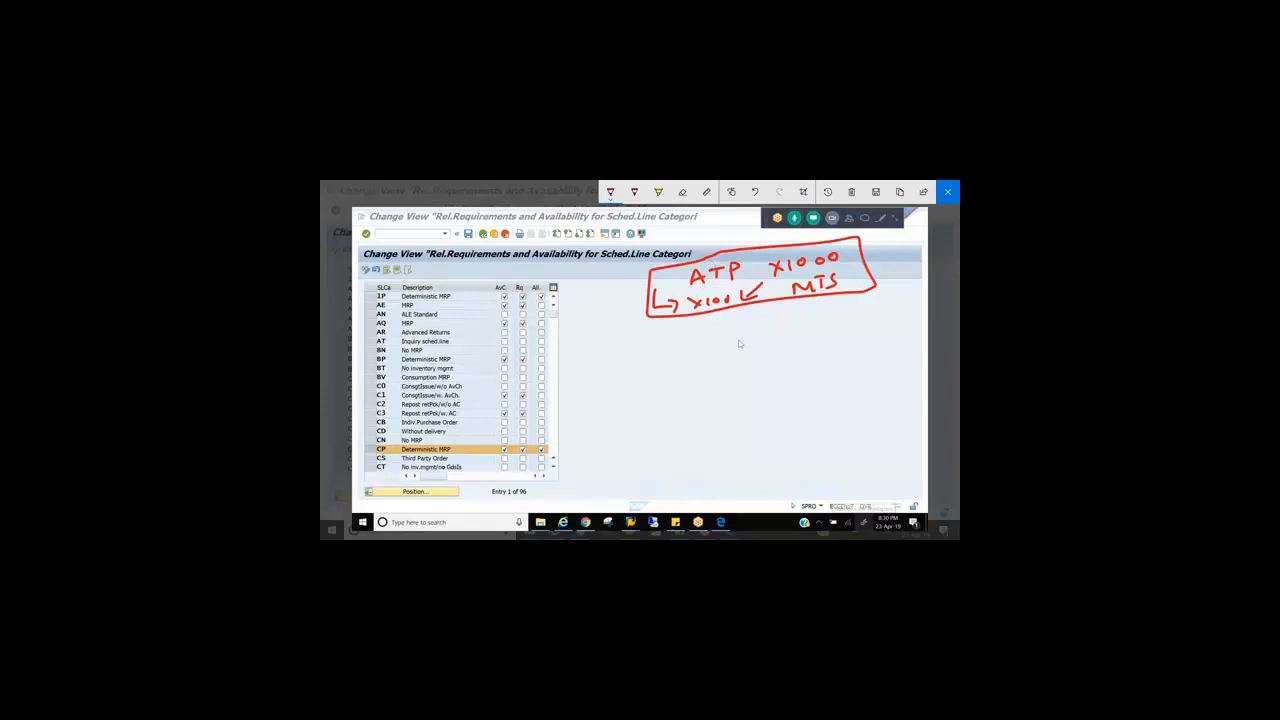
Write an underlined "X1000" in ink with the allocations Del 300, Dis 300, Int 200 and Govt 200 beneath it
{"action": "mouse_move", "coordinate": [726, 332]}
{"action": "left_mouse_down"}
{"action": "mouse_move", "coordinate": [742, 348]}
{"action": "mouse_move", "coordinate": [728, 351]}
{"action": "mouse_move", "coordinate": [752, 351]}
{"action": "mouse_move", "coordinate": [761, 333]}
{"action": "mouse_move", "coordinate": [778, 346]}
{"action": "mouse_move", "coordinate": [779, 333]}
{"action": "mouse_move", "coordinate": [771, 348]}
{"action": "left_mouse_up"}
{"action": "left_click_drag", "start_coordinate": [793, 330], "coordinate": [791, 332]}
{"action": "left_click_drag", "start_coordinate": [725, 348], "coordinate": [813, 348]}
{"action": "mouse_move", "coordinate": [646, 367]}
{"action": "left_mouse_down"}
{"action": "mouse_move", "coordinate": [683, 369]}
{"action": "mouse_move", "coordinate": [650, 401]}
{"action": "mouse_move", "coordinate": [674, 393]}
{"action": "left_mouse_up"}
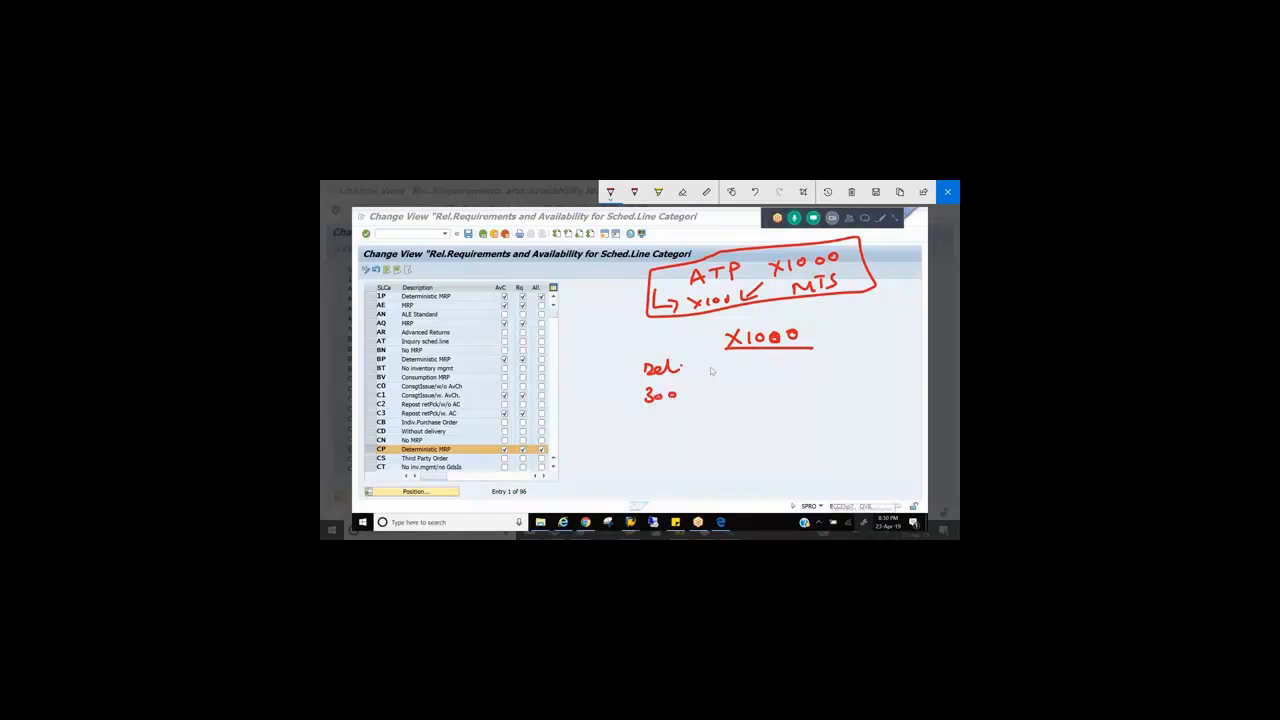
{"action": "mouse_move", "coordinate": [733, 368]}
{"action": "left_mouse_down"}
{"action": "mouse_move", "coordinate": [766, 361]}
{"action": "mouse_move", "coordinate": [744, 392]}
{"action": "mouse_move", "coordinate": [846, 356]}
{"action": "mouse_move", "coordinate": [834, 382]}
{"action": "mouse_move", "coordinate": [904, 350]}
{"action": "mouse_move", "coordinate": [892, 372]}
{"action": "mouse_move", "coordinate": [909, 370]}
{"action": "left_mouse_up"}
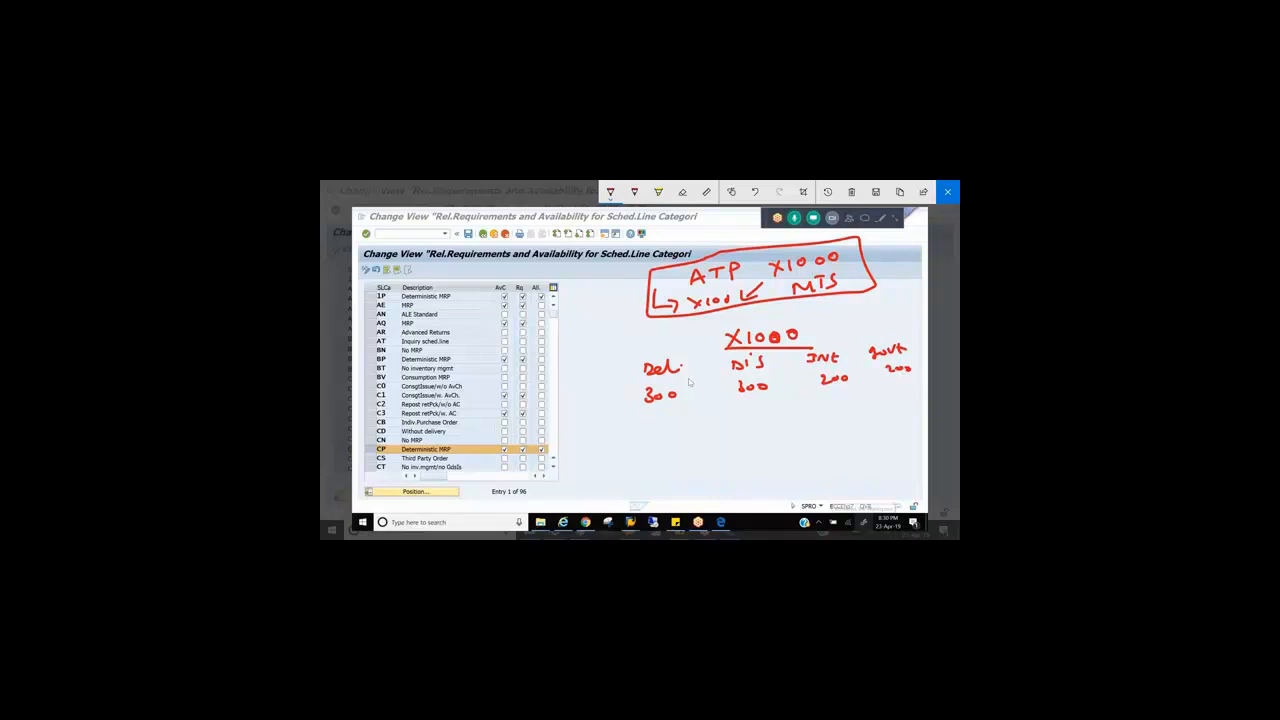
Box the four allocations in ink, cross out Del's 300 and link it to X1000 by an arrow, and close the sketch
{"action": "mouse_move", "coordinate": [652, 352]}
{"action": "left_mouse_down"}
{"action": "mouse_move", "coordinate": [640, 356]}
{"action": "mouse_move", "coordinate": [636, 420]}
{"action": "mouse_move", "coordinate": [678, 363]}
{"action": "mouse_move", "coordinate": [670, 410]}
{"action": "mouse_move", "coordinate": [651, 416]}
{"action": "left_mouse_up"}
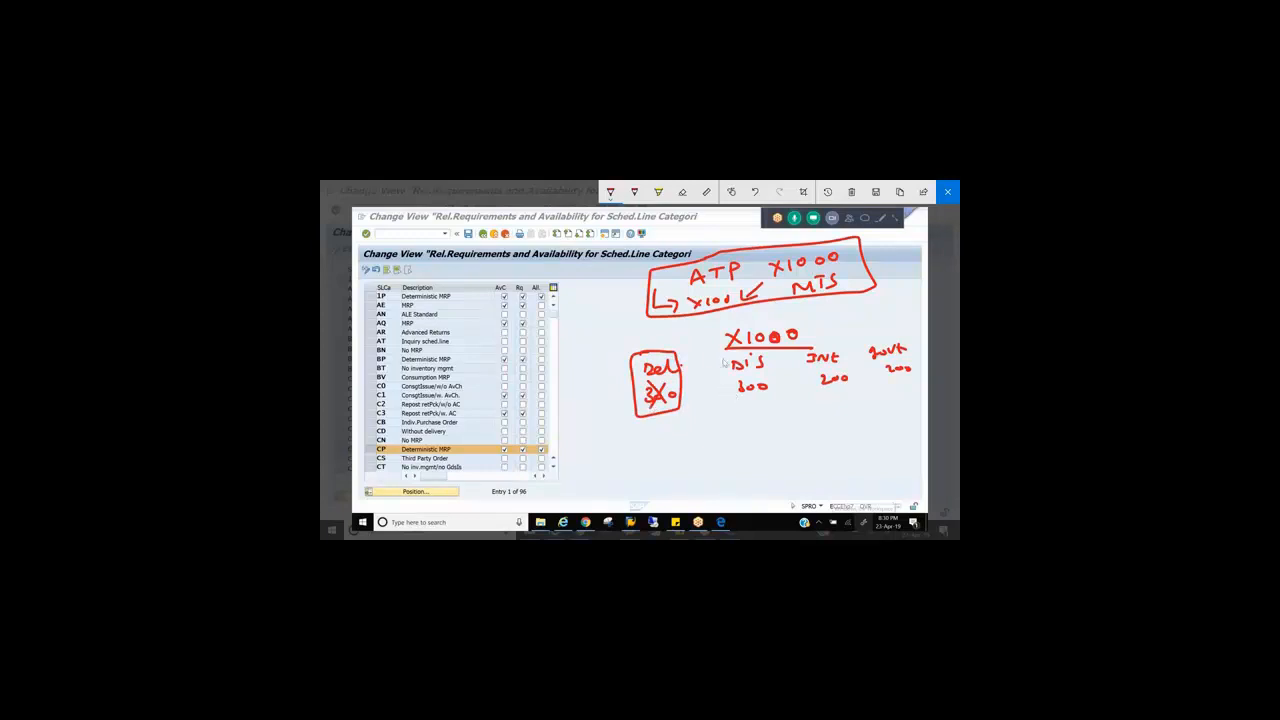
{"action": "mouse_move", "coordinate": [720, 335]}
{"action": "left_mouse_down"}
{"action": "mouse_move", "coordinate": [682, 336]}
{"action": "mouse_move", "coordinate": [660, 360]}
{"action": "left_mouse_up"}
{"action": "mouse_move", "coordinate": [896, 339]}
{"action": "left_mouse_down"}
{"action": "mouse_move", "coordinate": [875, 340]}
{"action": "mouse_move", "coordinate": [914, 378]}
{"action": "mouse_move", "coordinate": [853, 345]}
{"action": "mouse_move", "coordinate": [840, 396]}
{"action": "mouse_move", "coordinate": [808, 345]}
{"action": "mouse_move", "coordinate": [736, 350]}
{"action": "mouse_move", "coordinate": [764, 362]}
{"action": "mouse_move", "coordinate": [733, 362]}
{"action": "left_mouse_up"}
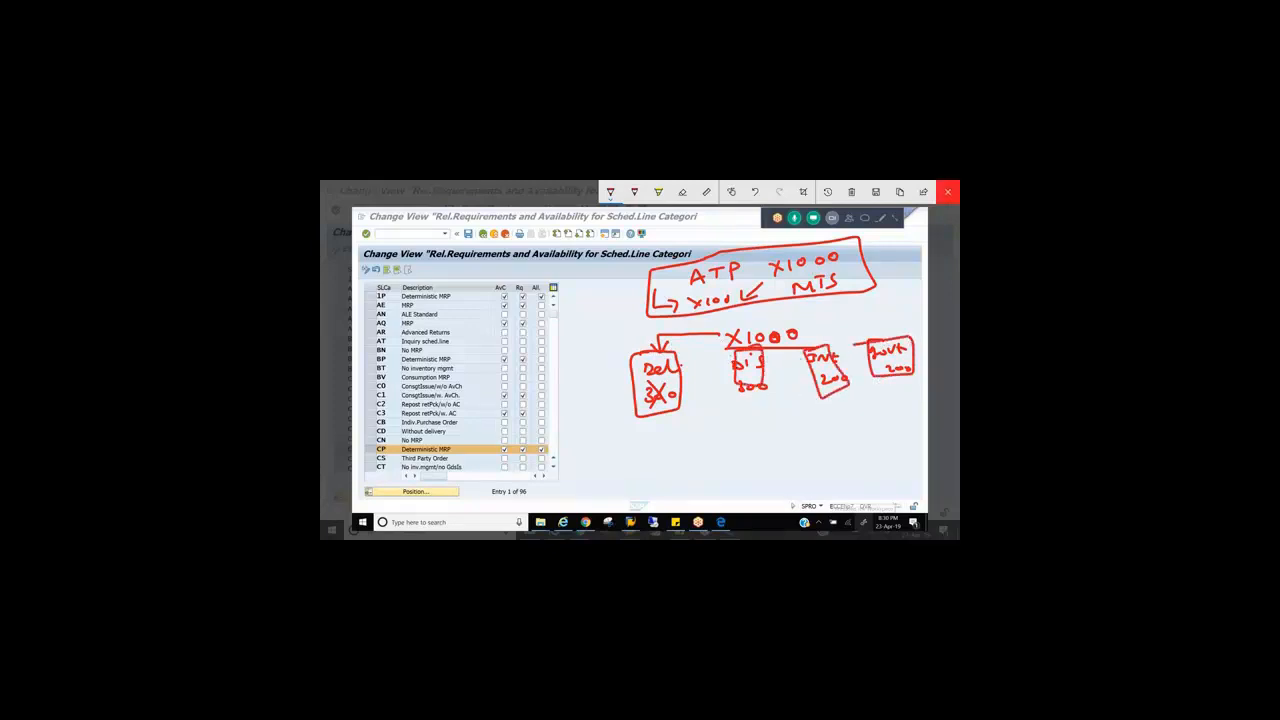
{"action": "left_click", "coordinate": [948, 197]}
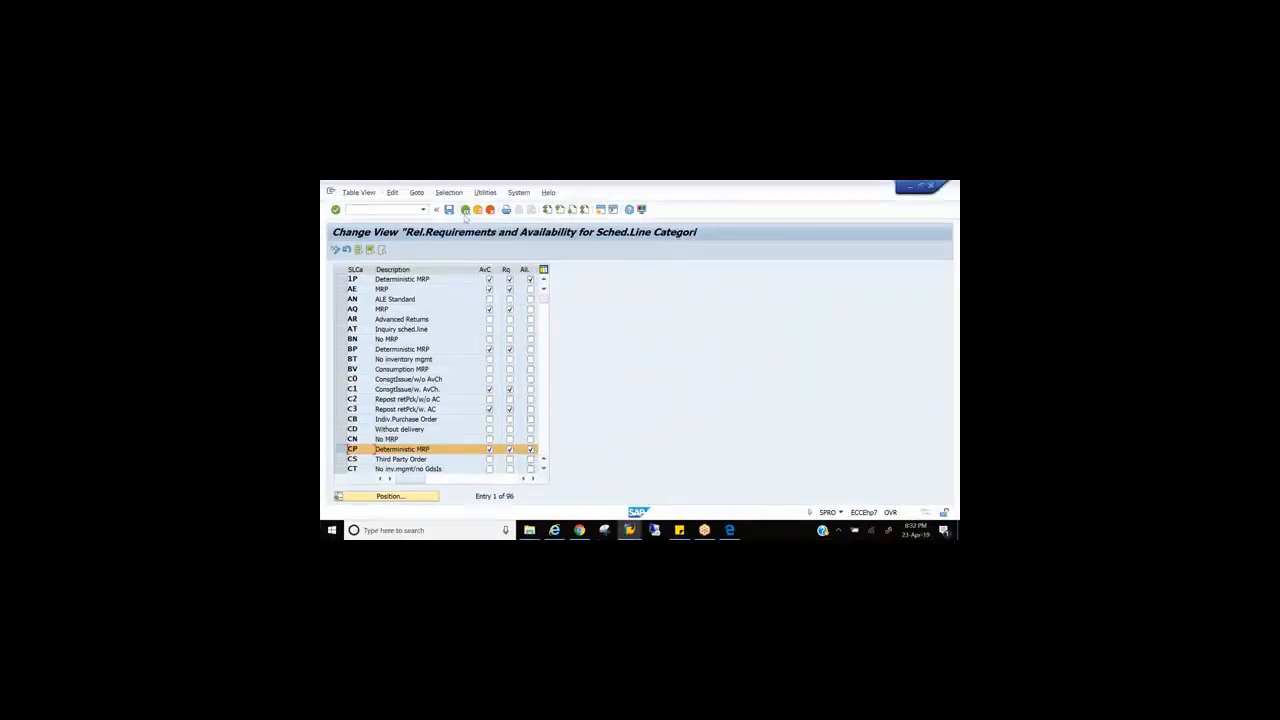
Open Determine Procedure For Each Delivery Item Category from the IMG and position the list at item category TAN
{"action": "left_click", "coordinate": [465, 210]}
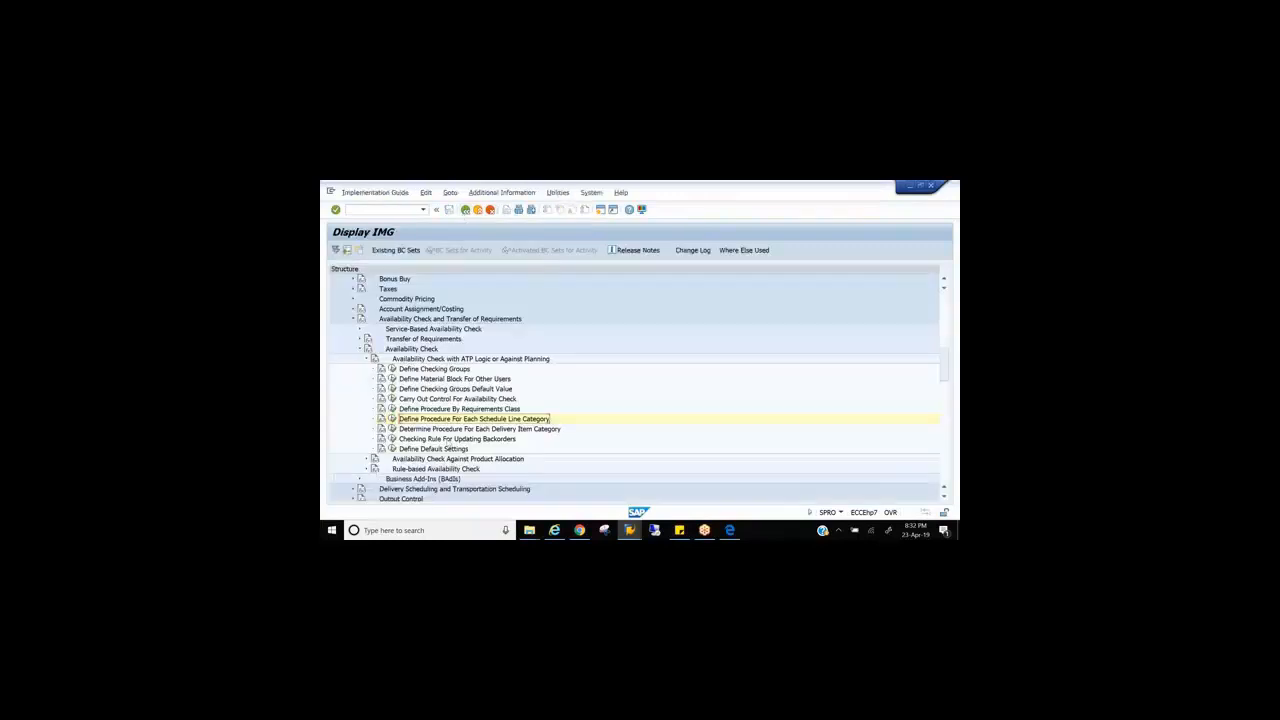
{"action": "left_click", "coordinate": [430, 432]}
{"action": "left_click", "coordinate": [392, 429]}
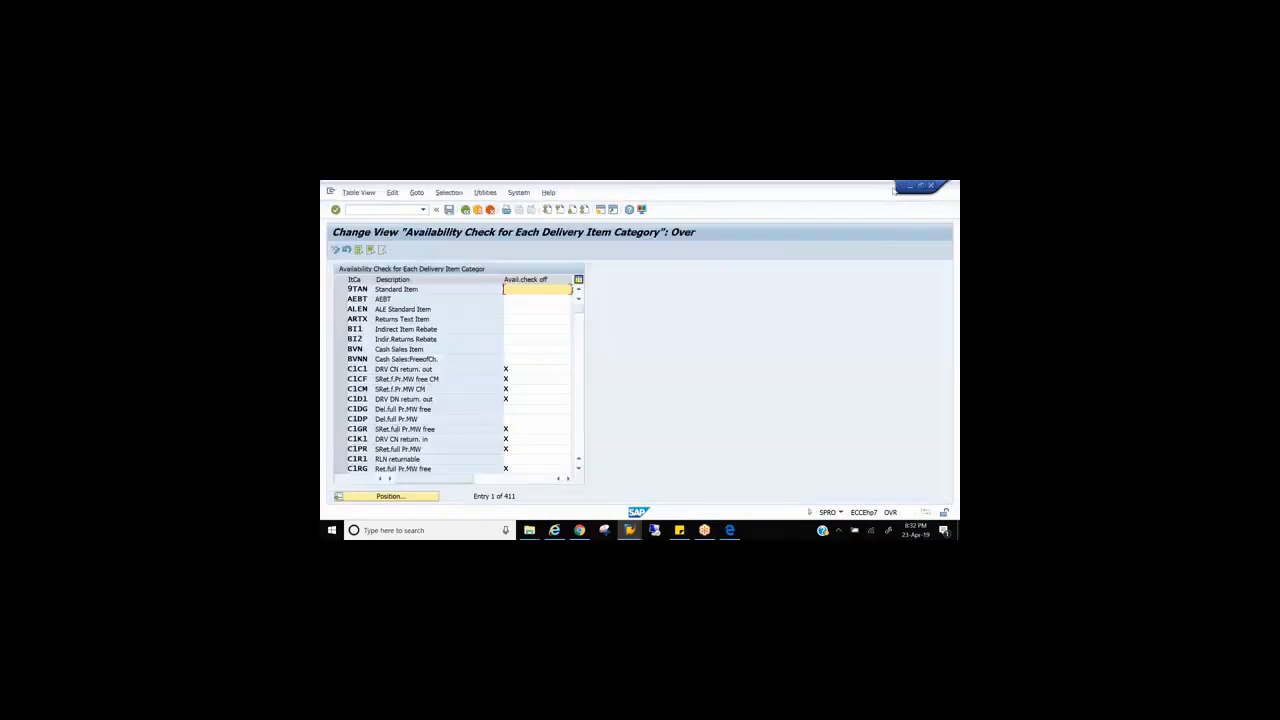
{"action": "left_click", "coordinate": [922, 192]}
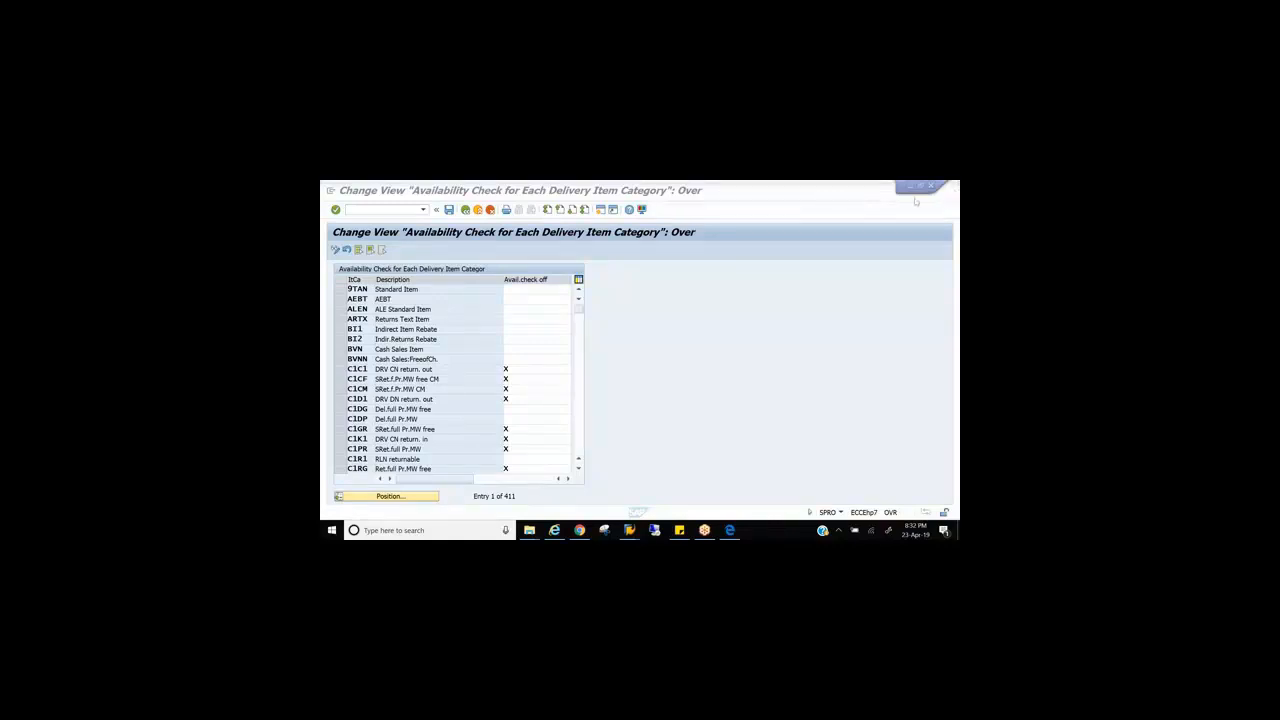
{"action": "left_click", "coordinate": [435, 497]}
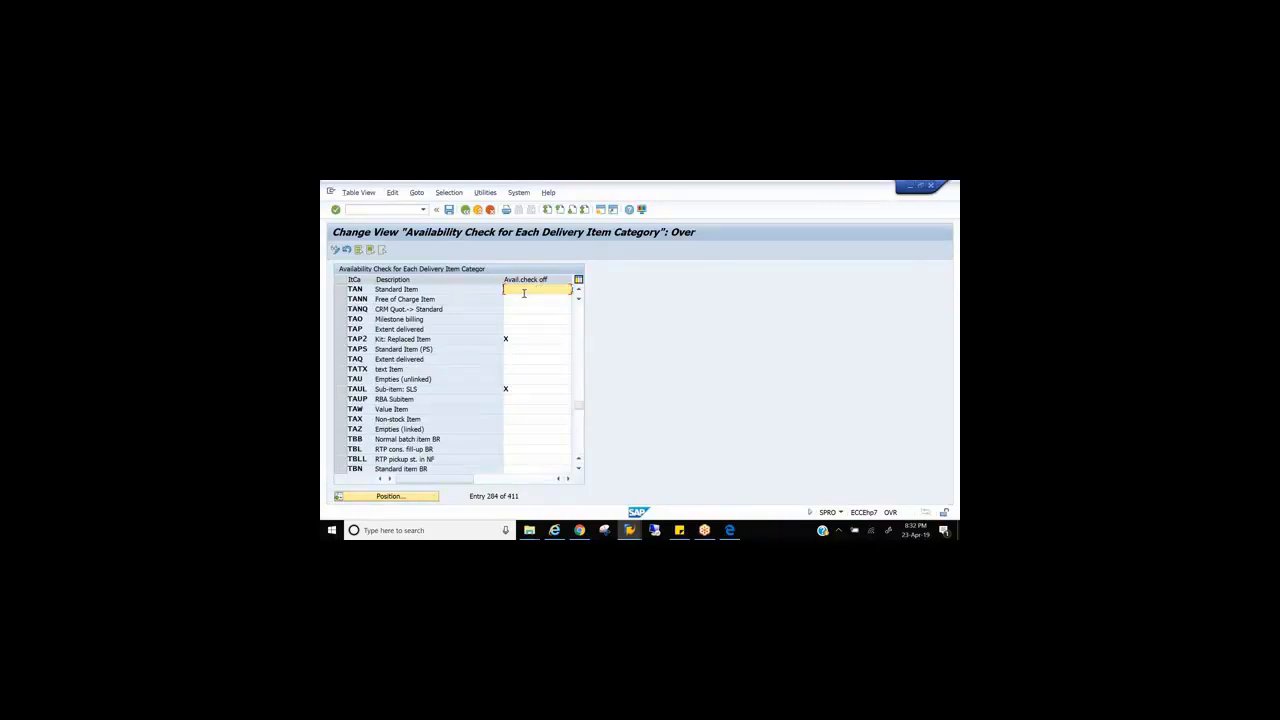
Examine the allowed Avail.check off values for item category TAN, including X for Do not check availability, and close the value list
{"action": "left_click", "coordinate": [575, 291]}
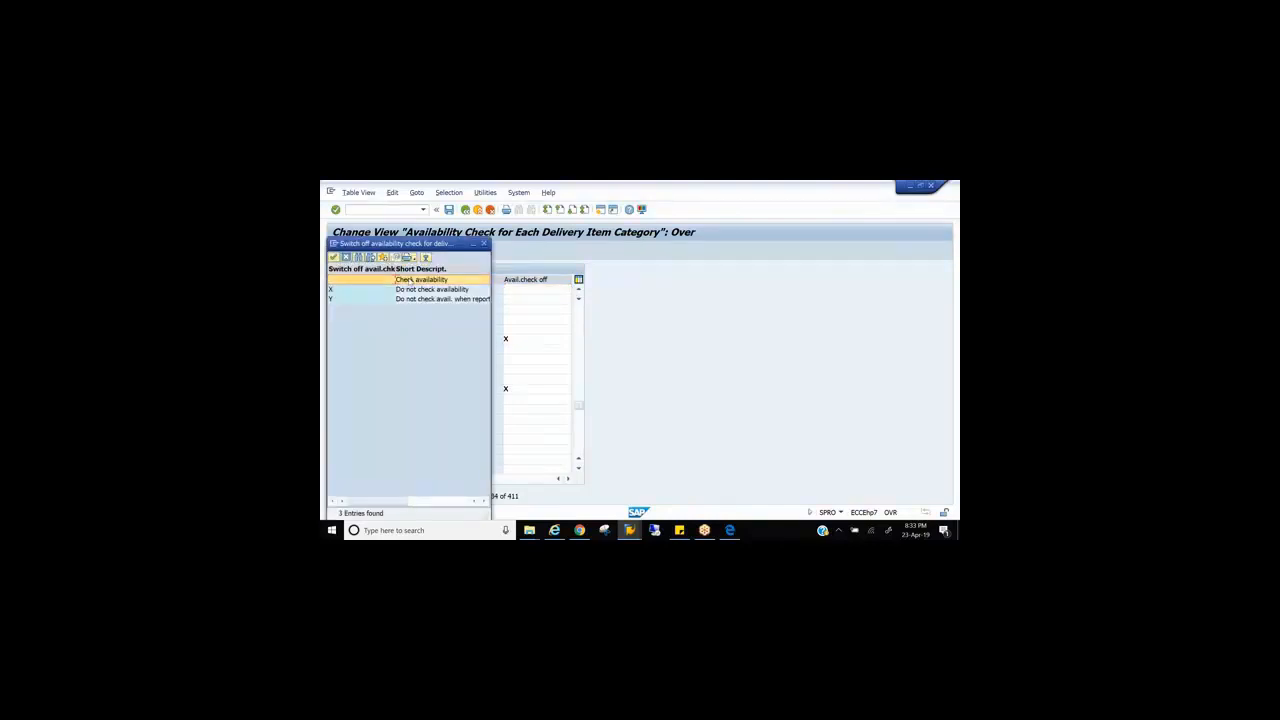
{"action": "left_click", "coordinate": [403, 290]}
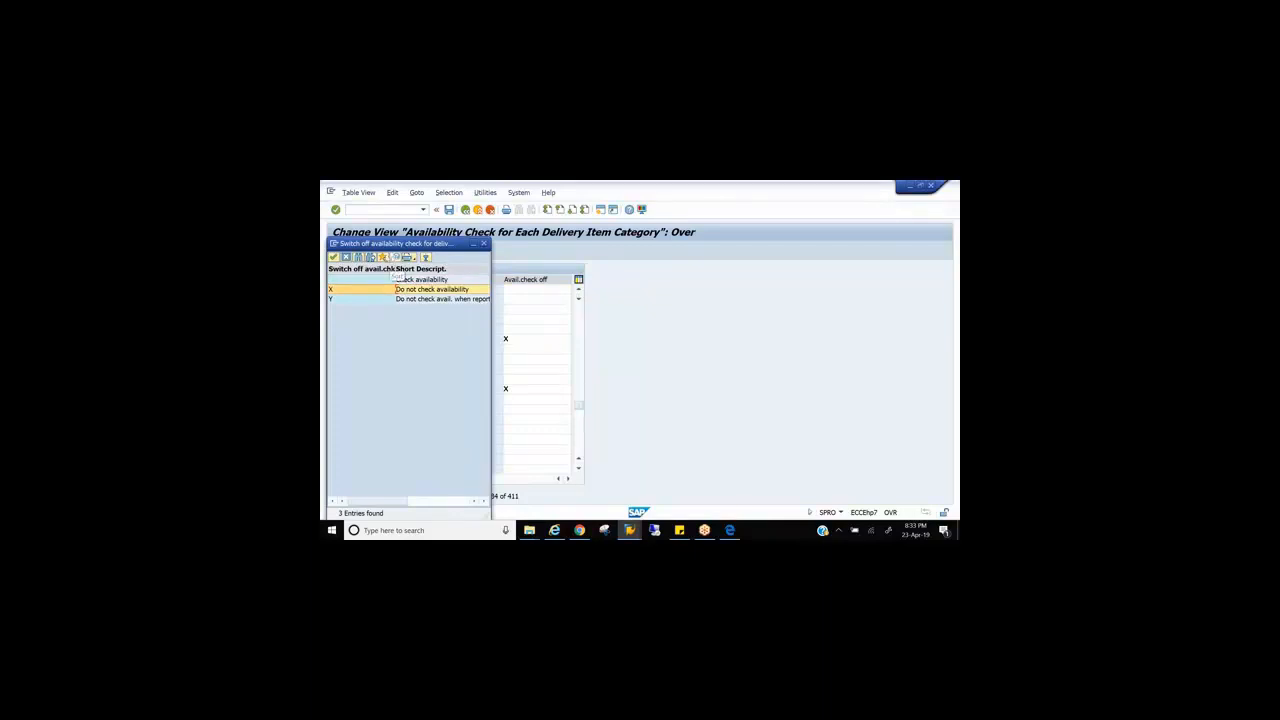
{"action": "left_click", "coordinate": [483, 243]}
{"action": "left_click", "coordinate": [543, 287]}
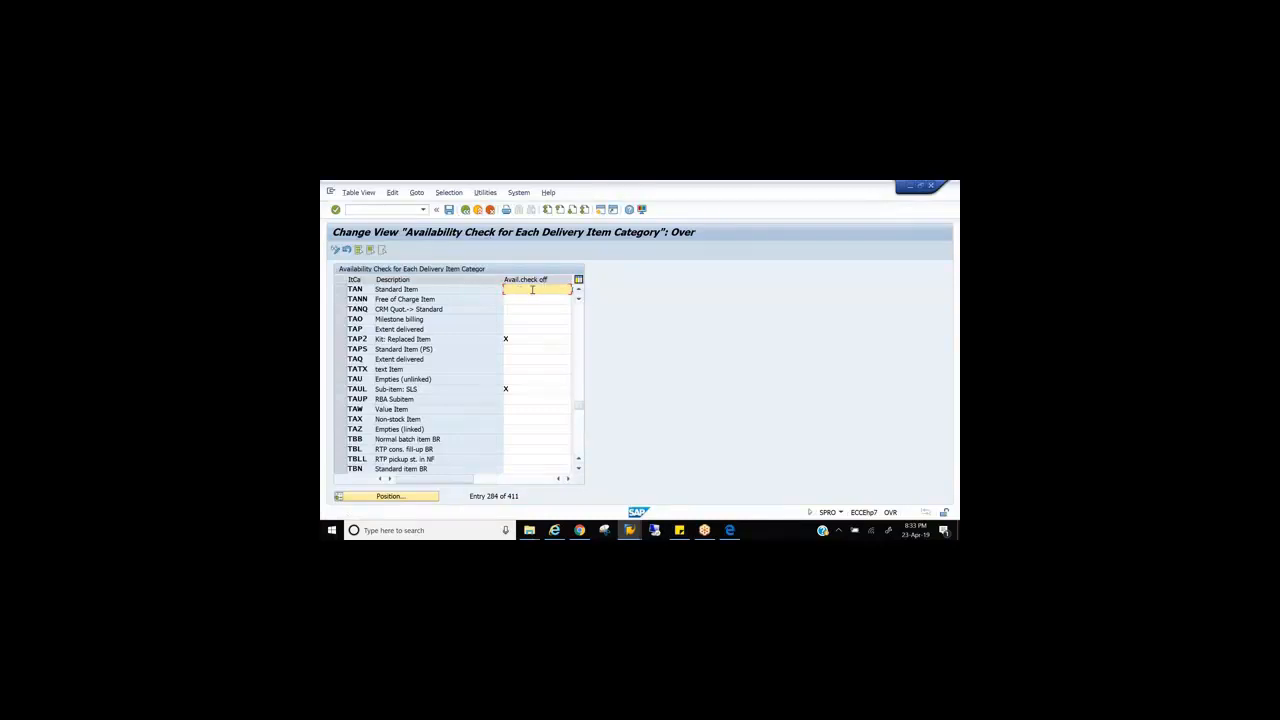
Return to the IMG structure and select Checking Rule For Updating Backorders
{"action": "left_click", "coordinate": [465, 210]}
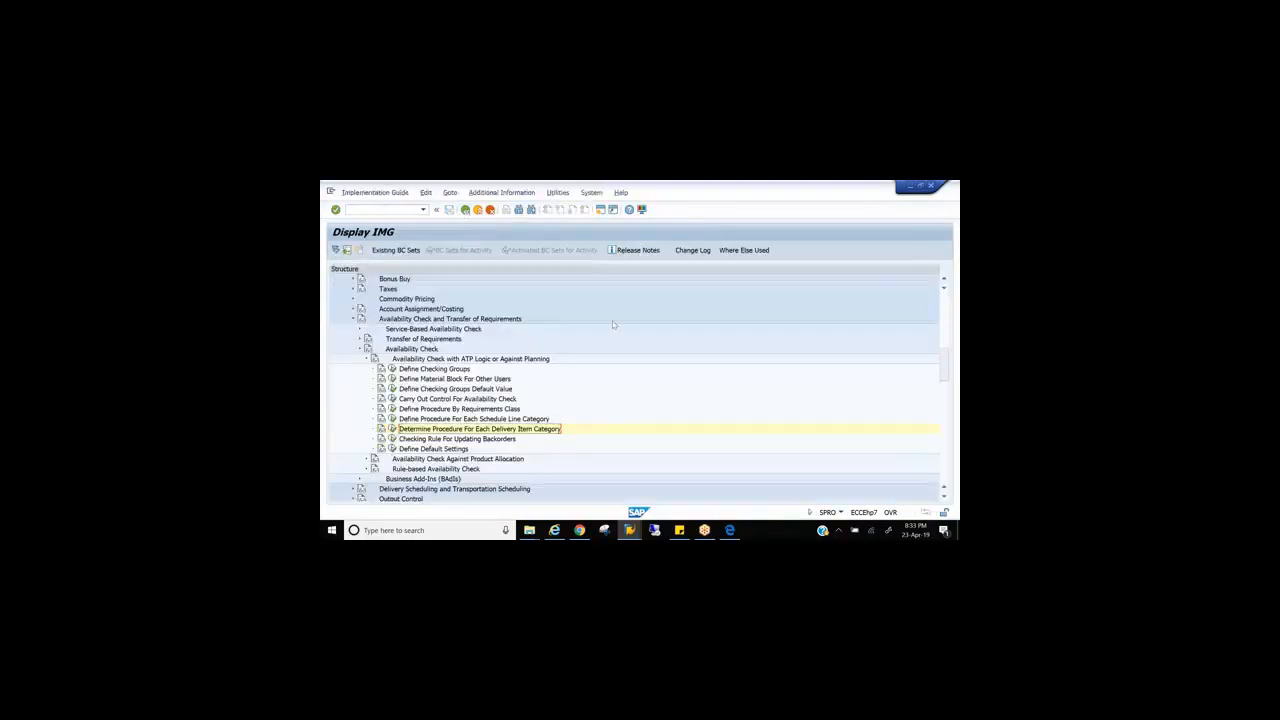
{"action": "scroll", "coordinate": [612, 323], "scroll_direction": "down", "scroll_amount": 3}
{"action": "left_click", "coordinate": [432, 409]}
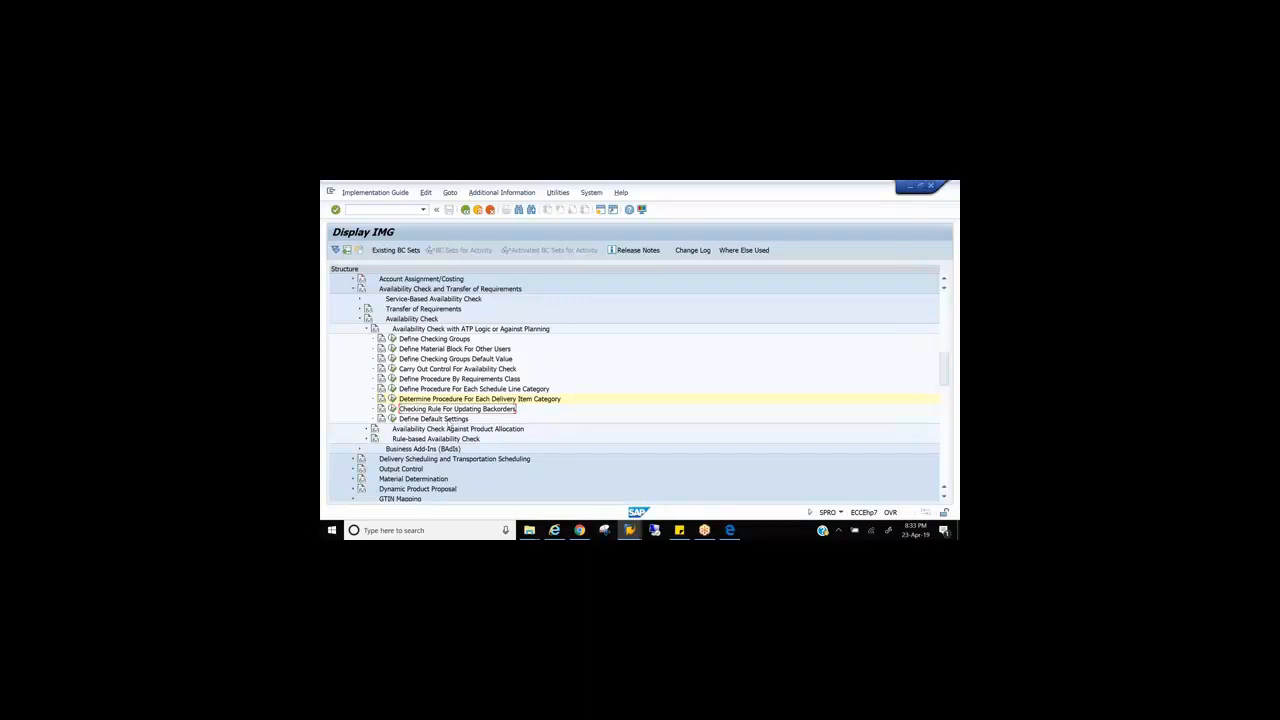
Open Define Default Settings for the availability check from the IMG and switch to the Create Standard Order window
{"action": "left_click", "coordinate": [447, 420]}
{"action": "left_click", "coordinate": [392, 418]}
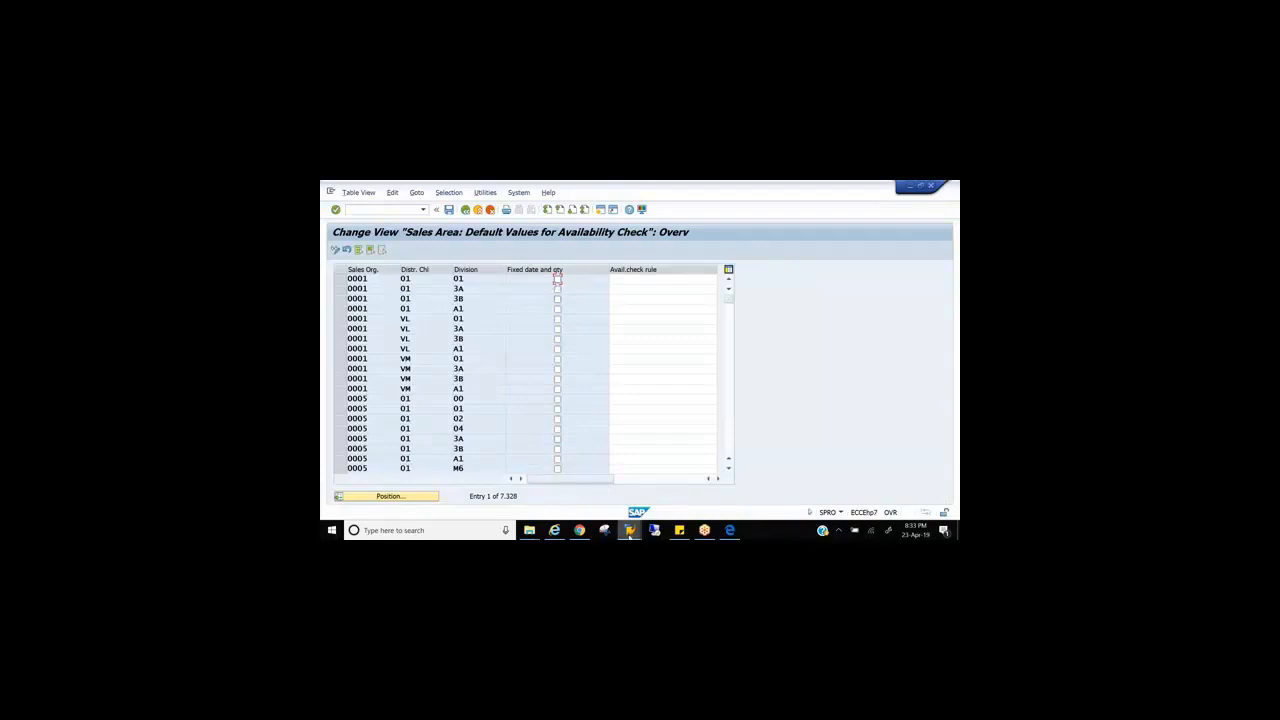
{"action": "left_click", "coordinate": [629, 531]}
{"action": "left_click", "coordinate": [608, 480]}
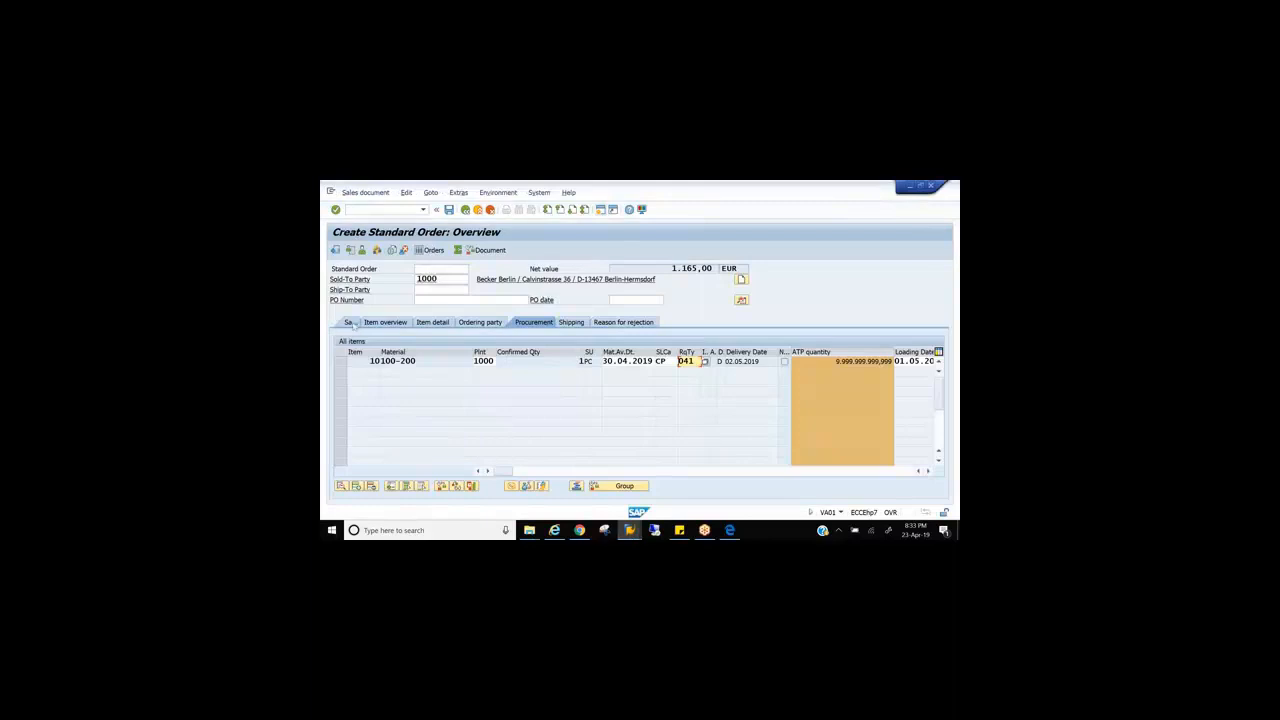
Examine the sales area in the standard order's sales data and return to the Default Values for Availability Check view
{"action": "left_click", "coordinate": [565, 415]}
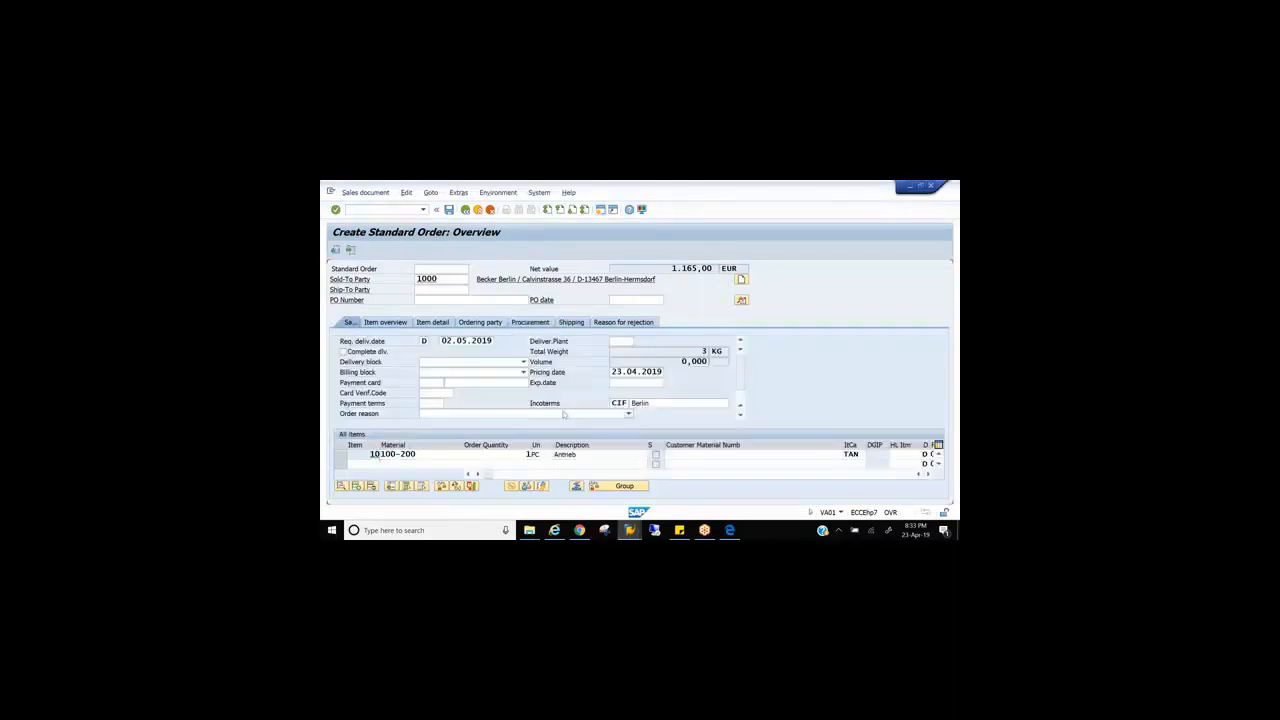
{"action": "left_click", "coordinate": [487, 402]}
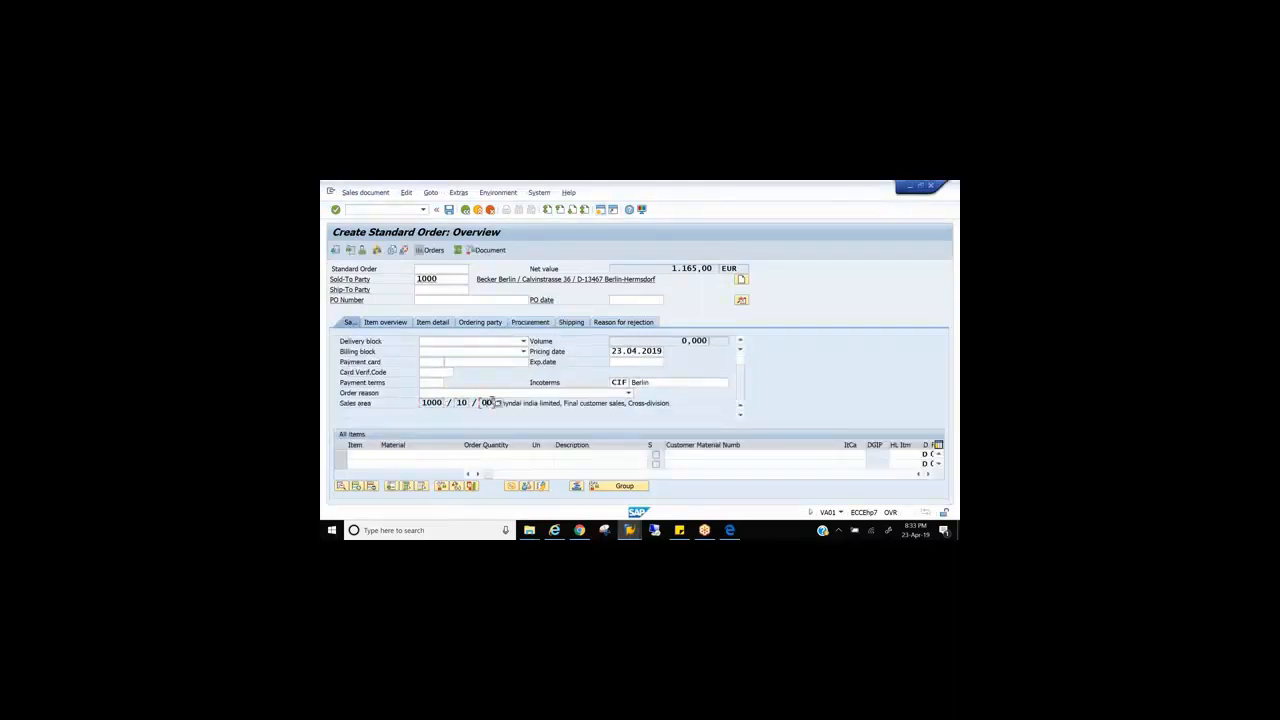
{"action": "left_click", "coordinate": [432, 402]}
{"action": "left_click", "coordinate": [628, 530]}
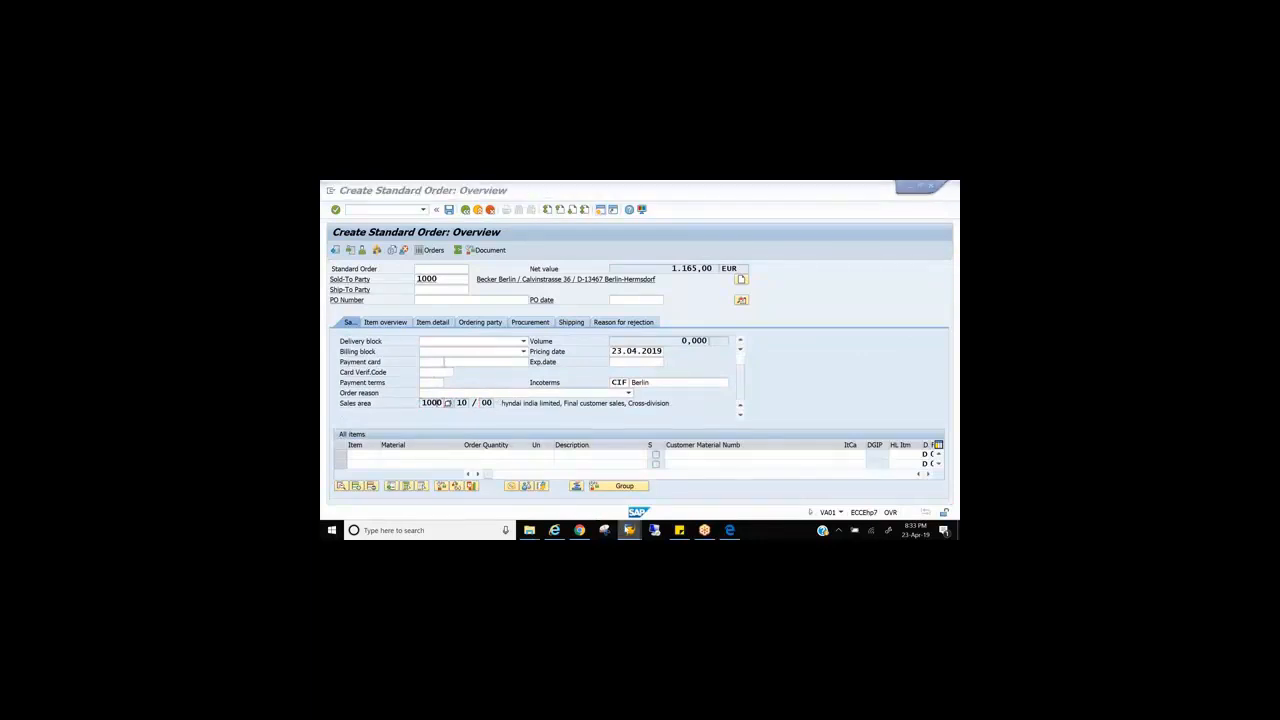
{"action": "left_click", "coordinate": [713, 482]}
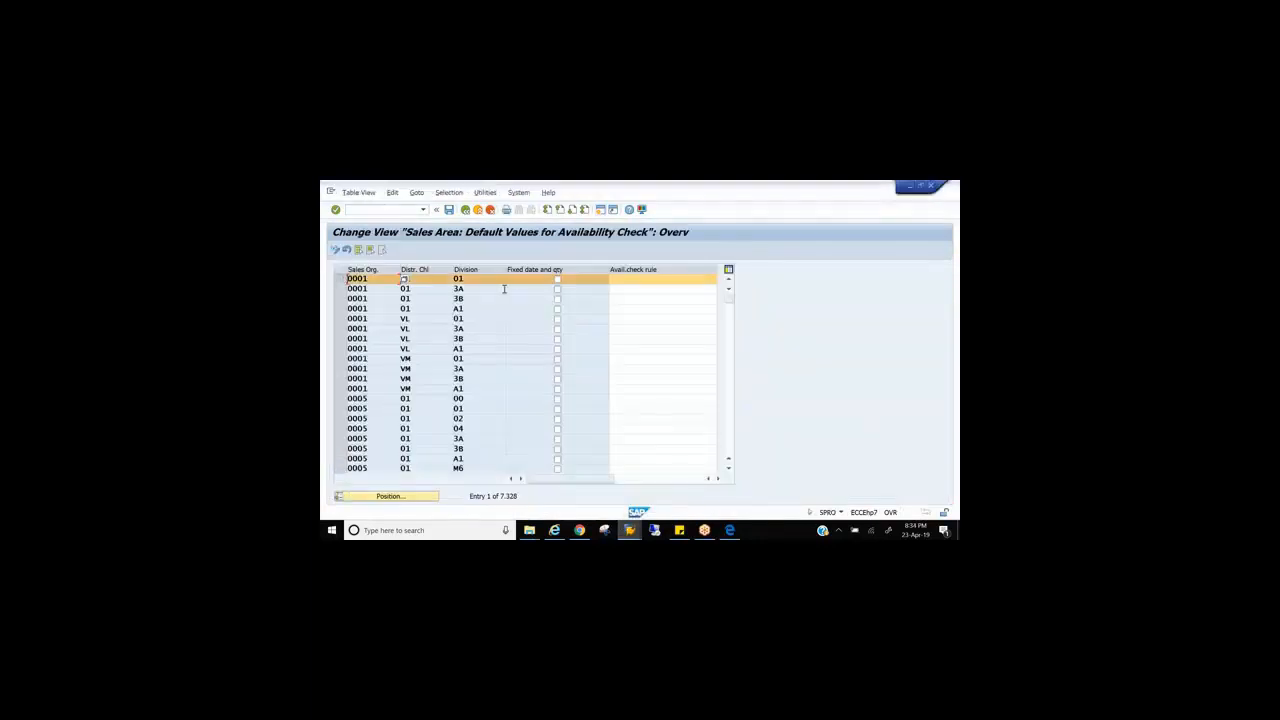
Enable Fixed date and qty for sales area 0001 / 01 / 01 and select its Avail.check rule field
{"action": "left_click", "coordinate": [558, 280]}
{"action": "left_click", "coordinate": [557, 280]}
{"action": "left_click", "coordinate": [470, 279]}
{"action": "left_click", "coordinate": [436, 279]}
{"action": "left_click", "coordinate": [376, 279]}
{"action": "left_click", "coordinate": [654, 279]}
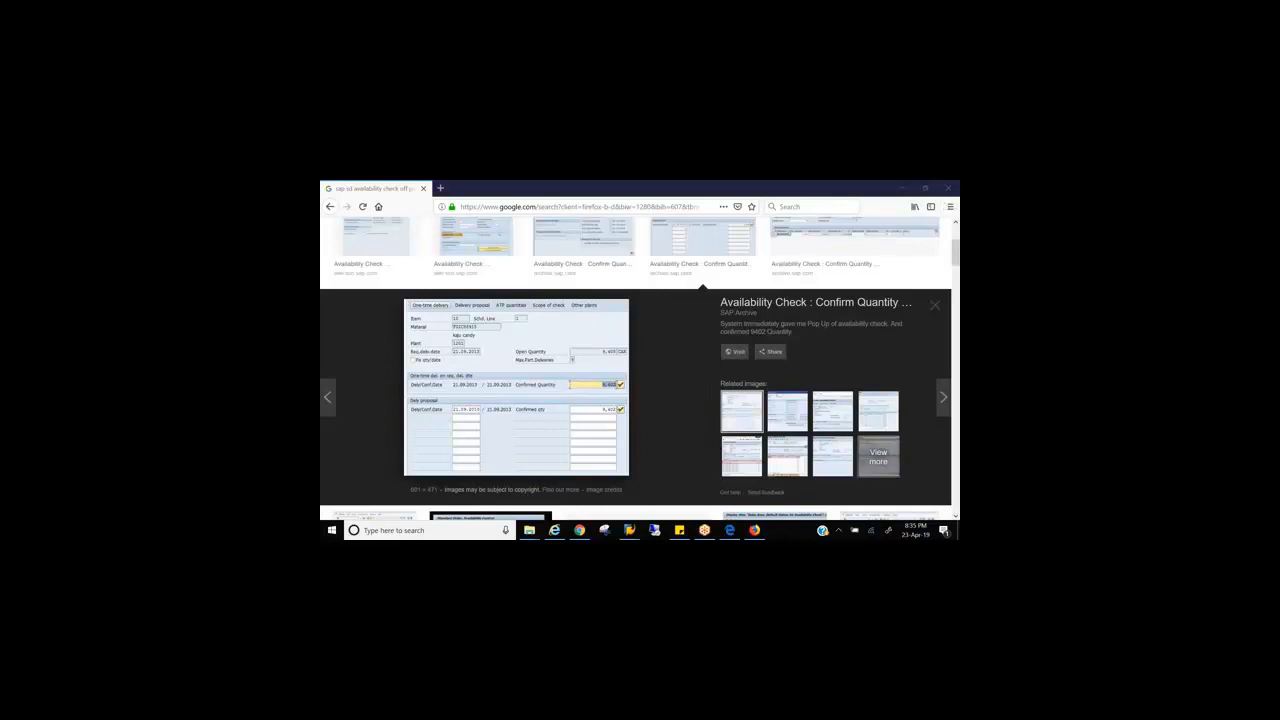
Open a screen sketch over the Availability Check : Confirm Quantity image in the browser
{"action": "left_click", "coordinate": [888, 532]}
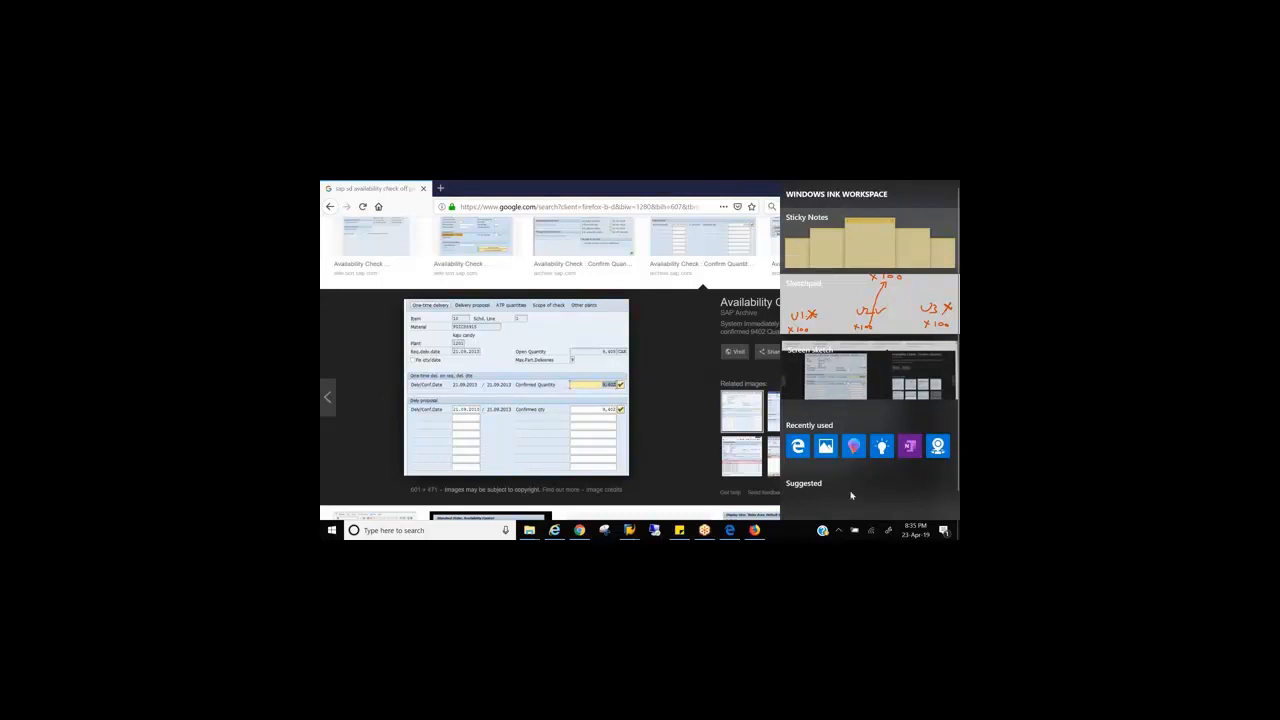
{"action": "left_click", "coordinate": [889, 534]}
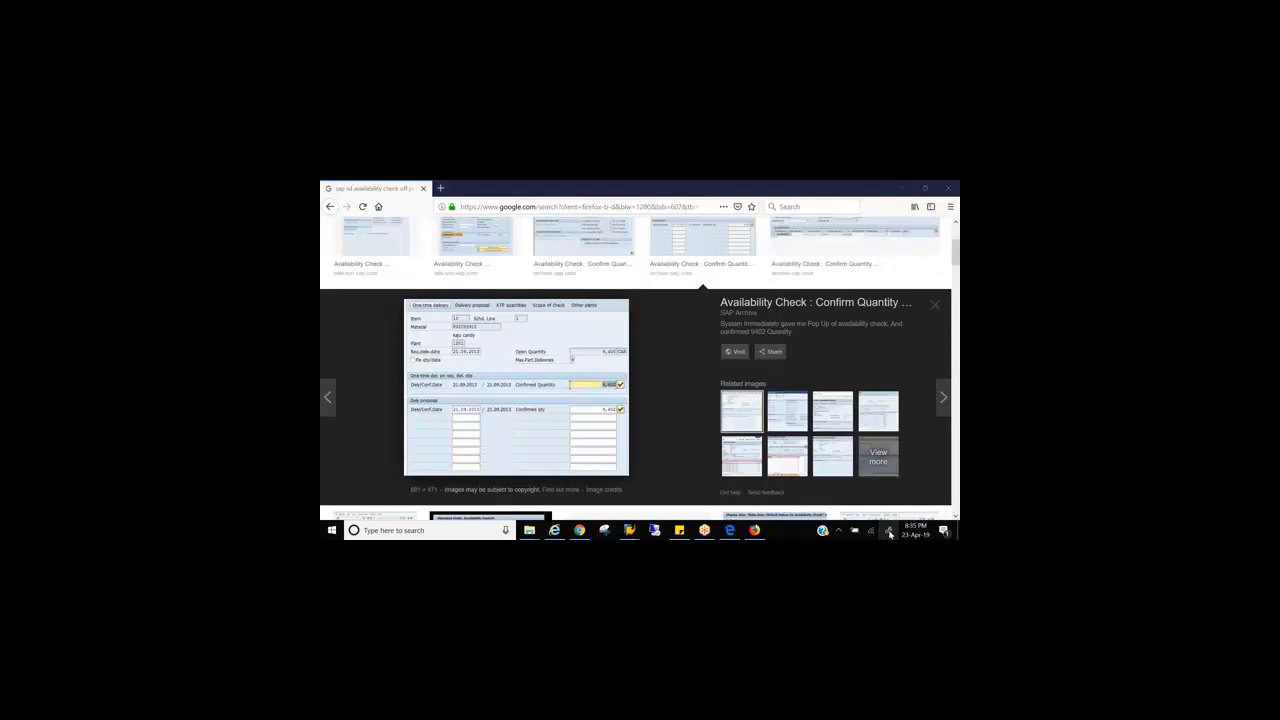
{"action": "left_click", "coordinate": [889, 534]}
{"action": "left_click", "coordinate": [877, 387]}
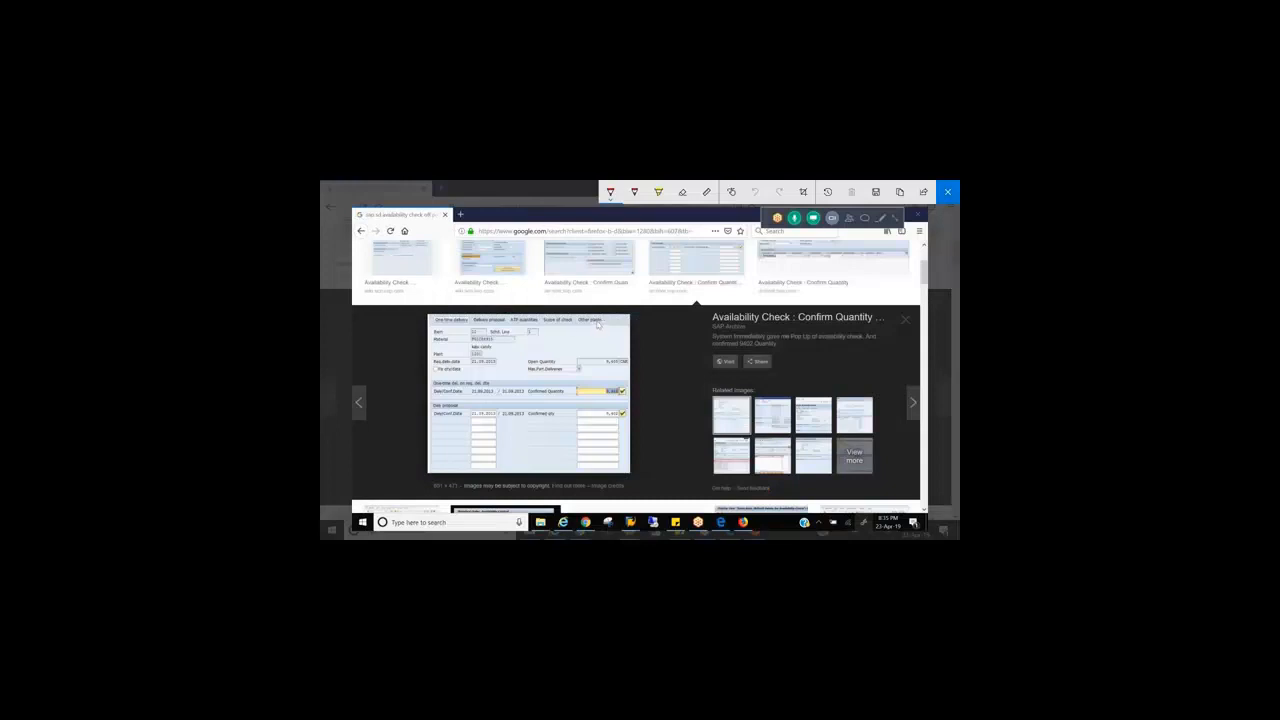
Mark Scope of check in ink with an arrow to OVZ9, underline the open and confirmed quantities, check the confirmed quantity, and close the sketch
{"action": "mouse_move", "coordinate": [590, 318]}
{"action": "left_mouse_down"}
{"action": "mouse_move", "coordinate": [608, 306]}
{"action": "mouse_move", "coordinate": [539, 313]}
{"action": "mouse_move", "coordinate": [540, 324]}
{"action": "mouse_move", "coordinate": [576, 332]}
{"action": "mouse_move", "coordinate": [577, 314]}
{"action": "mouse_move", "coordinate": [546, 301]}
{"action": "mouse_move", "coordinate": [575, 305]}
{"action": "left_mouse_up"}
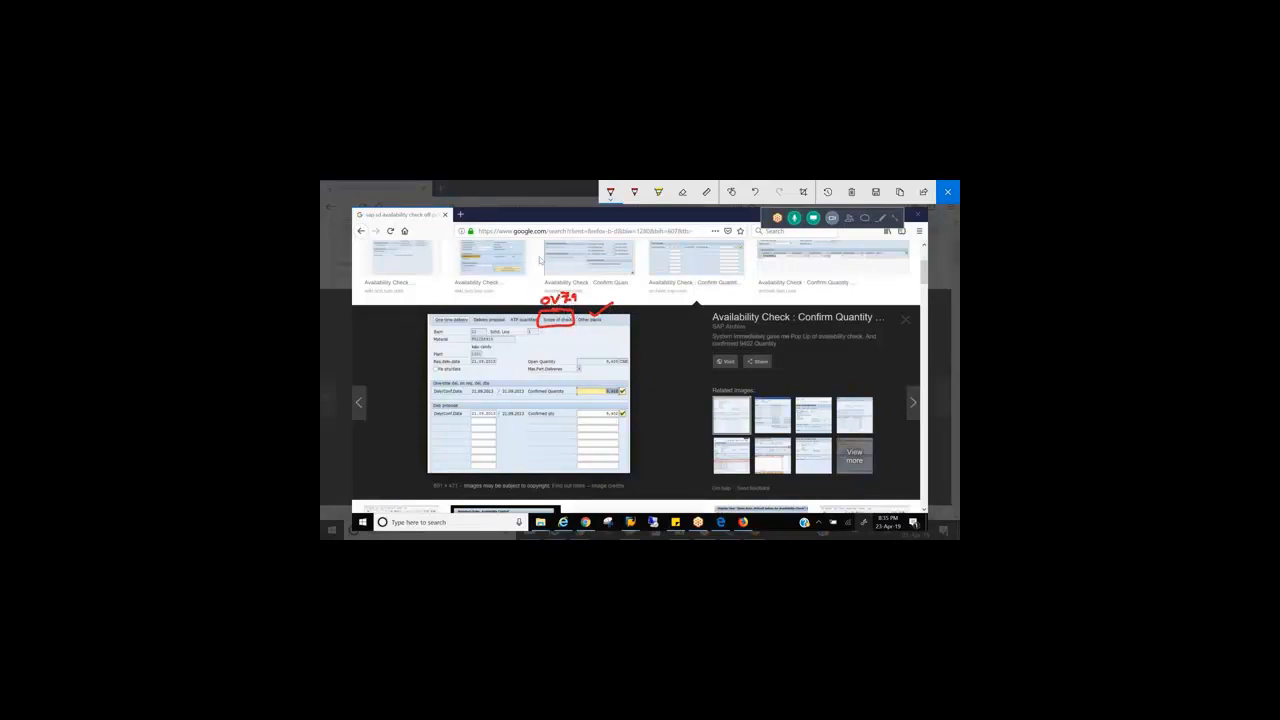
{"action": "mouse_move", "coordinate": [534, 246]}
{"action": "left_mouse_down"}
{"action": "mouse_move", "coordinate": [553, 256]}
{"action": "mouse_move", "coordinate": [565, 236]}
{"action": "mouse_move", "coordinate": [565, 314]}
{"action": "left_mouse_up"}
{"action": "mouse_move", "coordinate": [606, 369]}
{"action": "left_mouse_down"}
{"action": "mouse_move", "coordinate": [622, 372]}
{"action": "mouse_move", "coordinate": [618, 398]}
{"action": "left_mouse_up"}
{"action": "left_click_drag", "start_coordinate": [618, 389], "coordinate": [646, 381]}
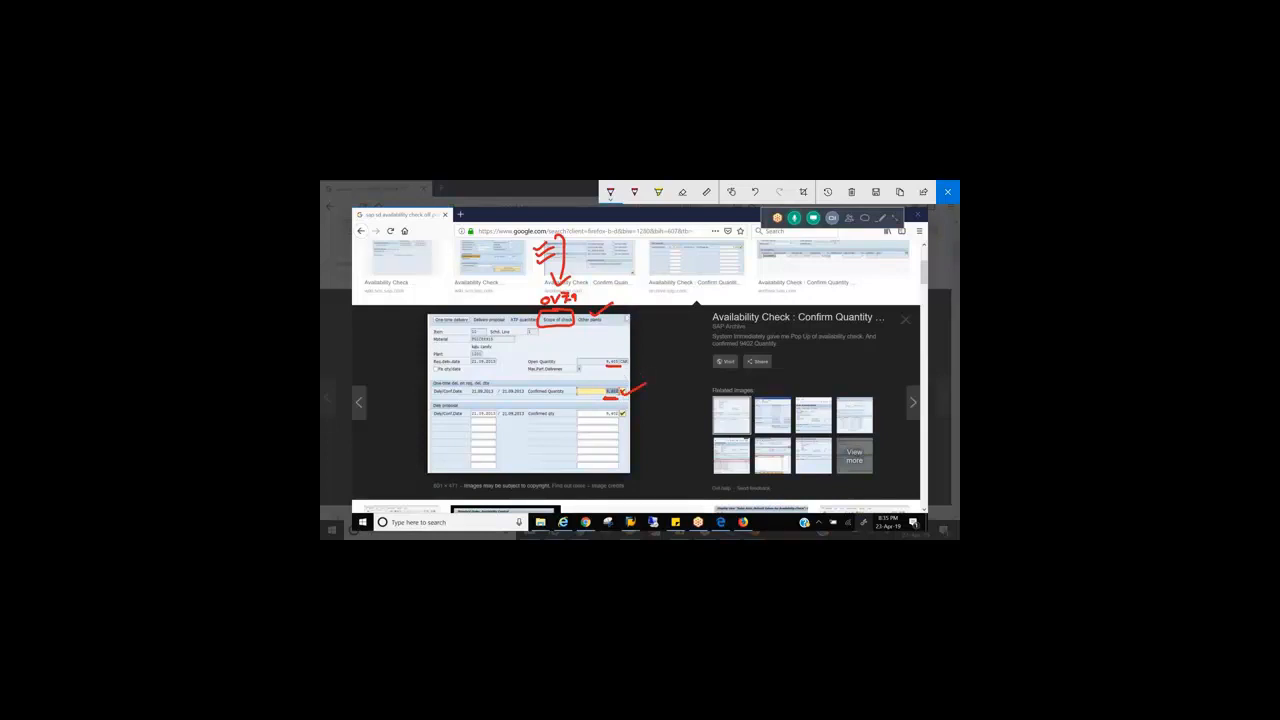
{"action": "left_click", "coordinate": [956, 187]}
Return to the SAP default values view, examine the available Avail.check rule entries for sales area 0001 / 01 / 01, and close the list
{"action": "mouse_move", "coordinate": [629, 530]}
{"action": "left_click", "coordinate": [691, 489]}
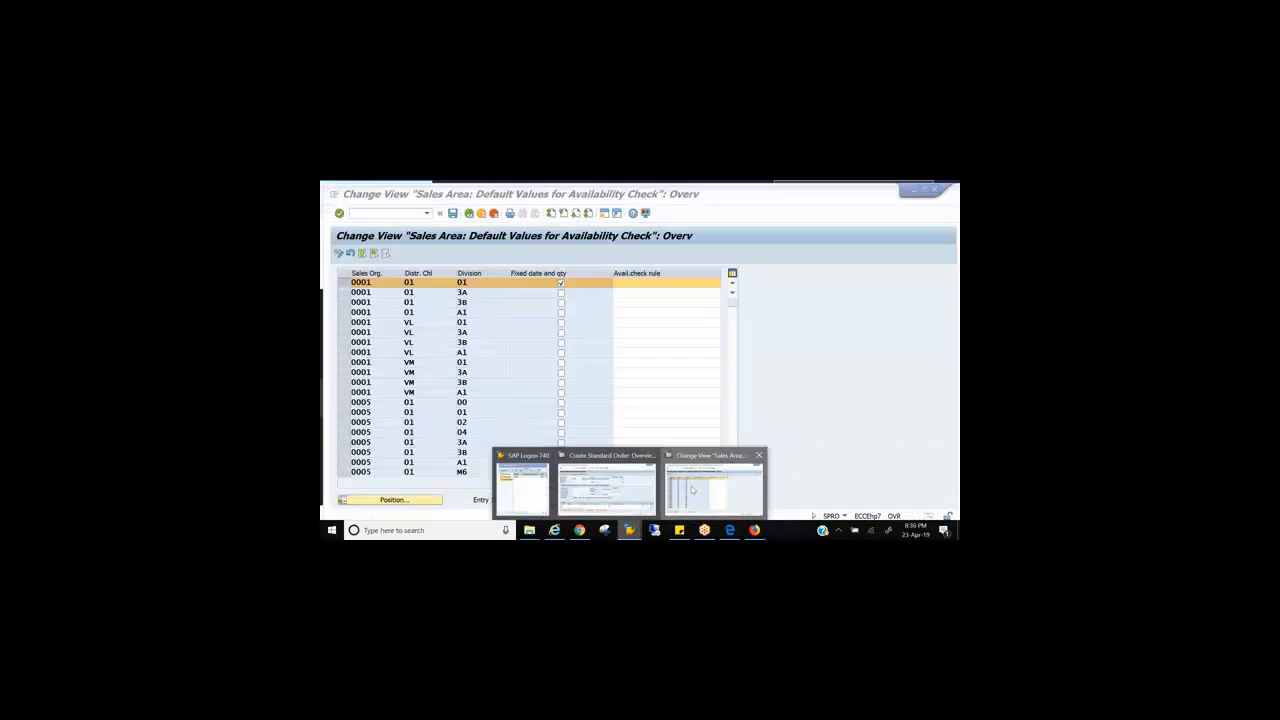
{"action": "left_click", "coordinate": [719, 279]}
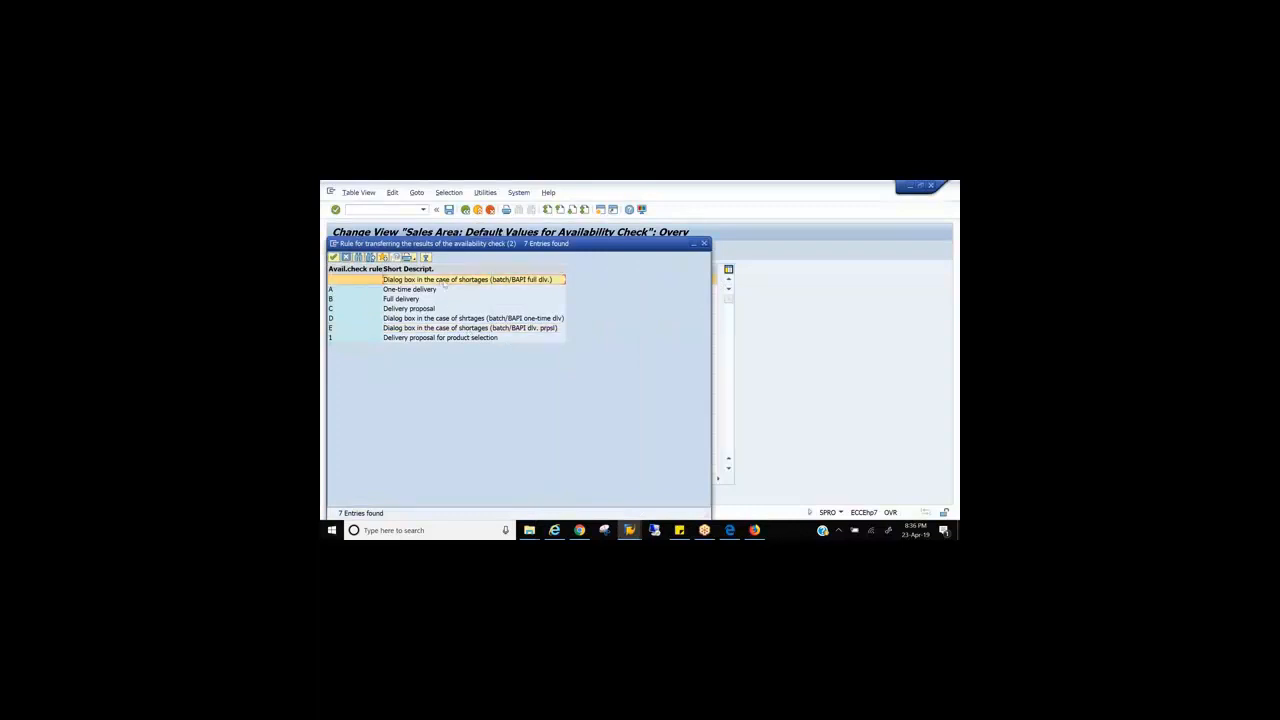
{"action": "left_click", "coordinate": [925, 192]}
{"action": "left_click", "coordinate": [440, 281]}
{"action": "left_click", "coordinate": [705, 245]}
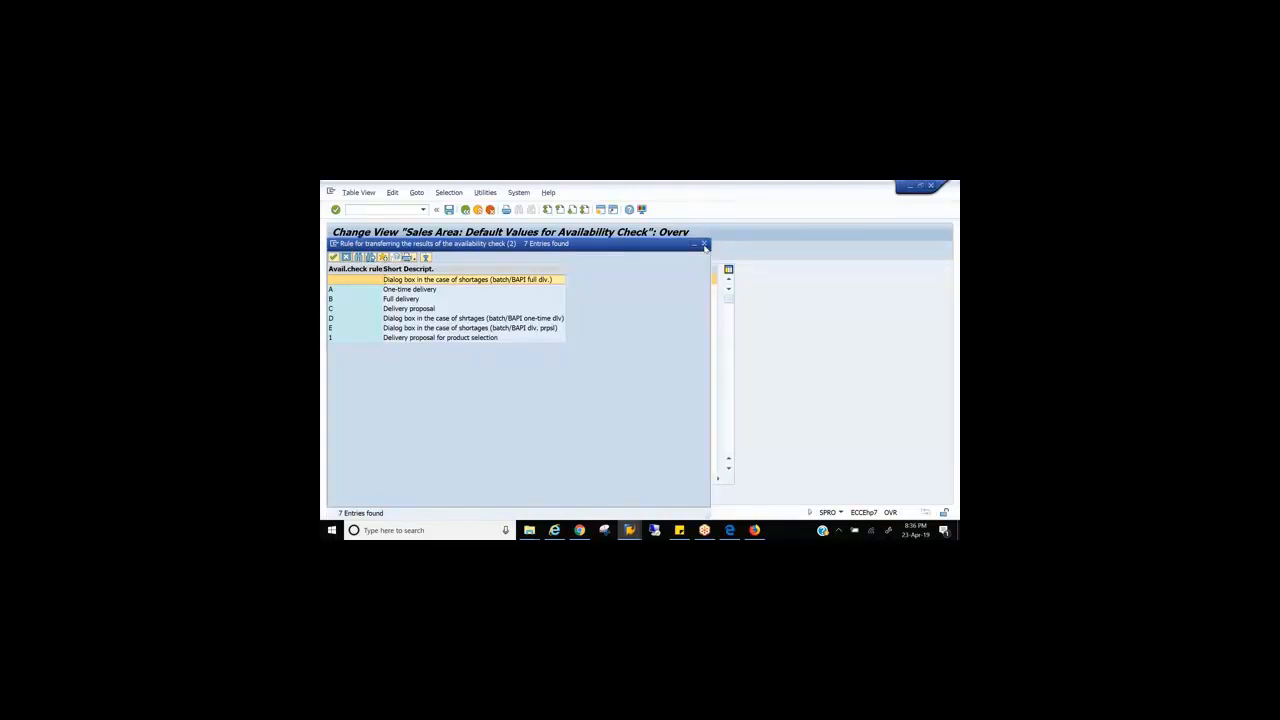
{"action": "left_click", "coordinate": [768, 250]}
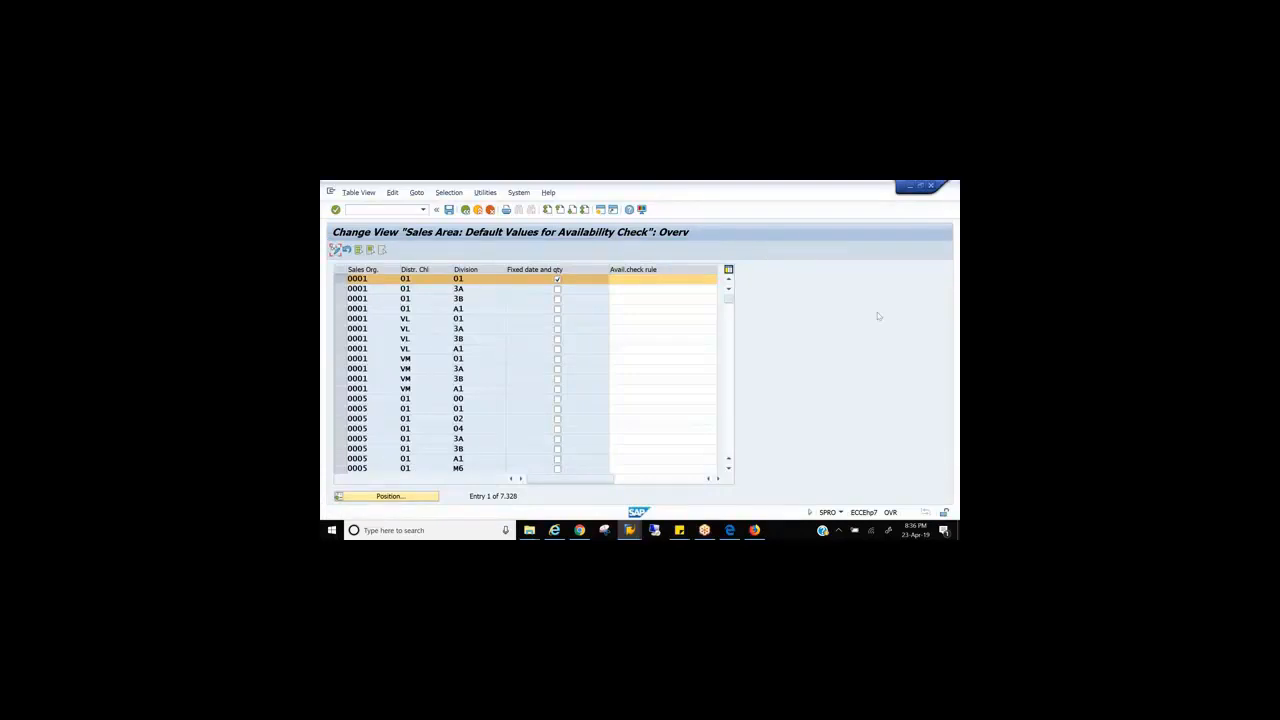
Open transaction CO09, Availability Overview, in a new session
{"action": "left_click", "coordinate": [601, 210]}
{"action": "type", "text": "co09"}
{"action": "key", "text": "Return"}
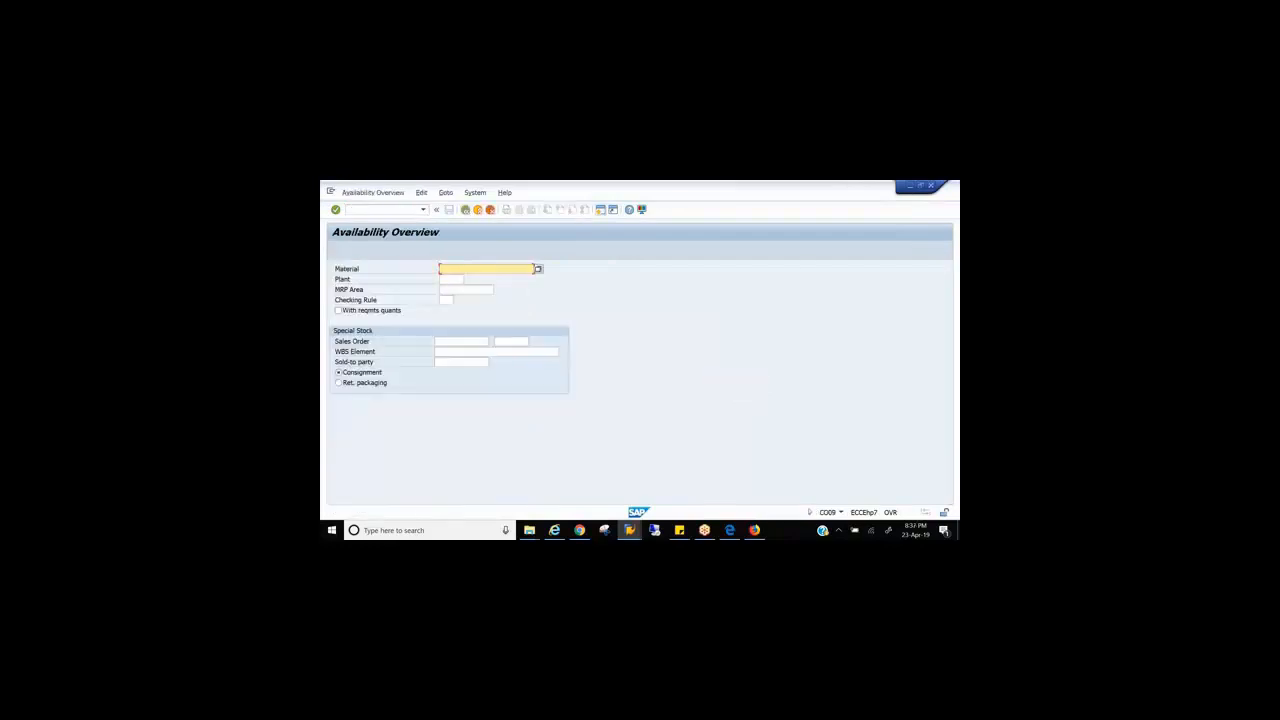
Display the availability overview for material 100-200 in plant 1000
{"action": "type", "text": "1"}
{"action": "key", "text": "Down"}
{"action": "key", "text": "Return"}
{"action": "key", "text": "Tab"}
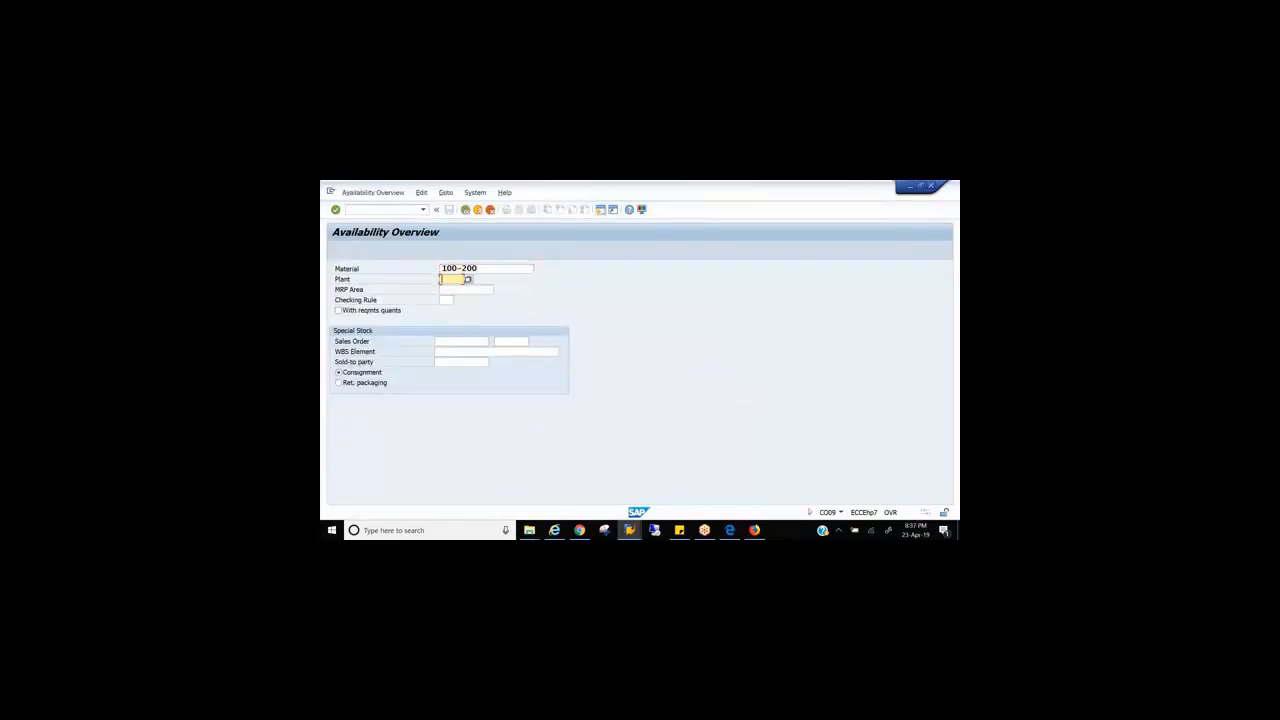
{"action": "type", "text": "1000"}
{"action": "key", "text": "Return"}
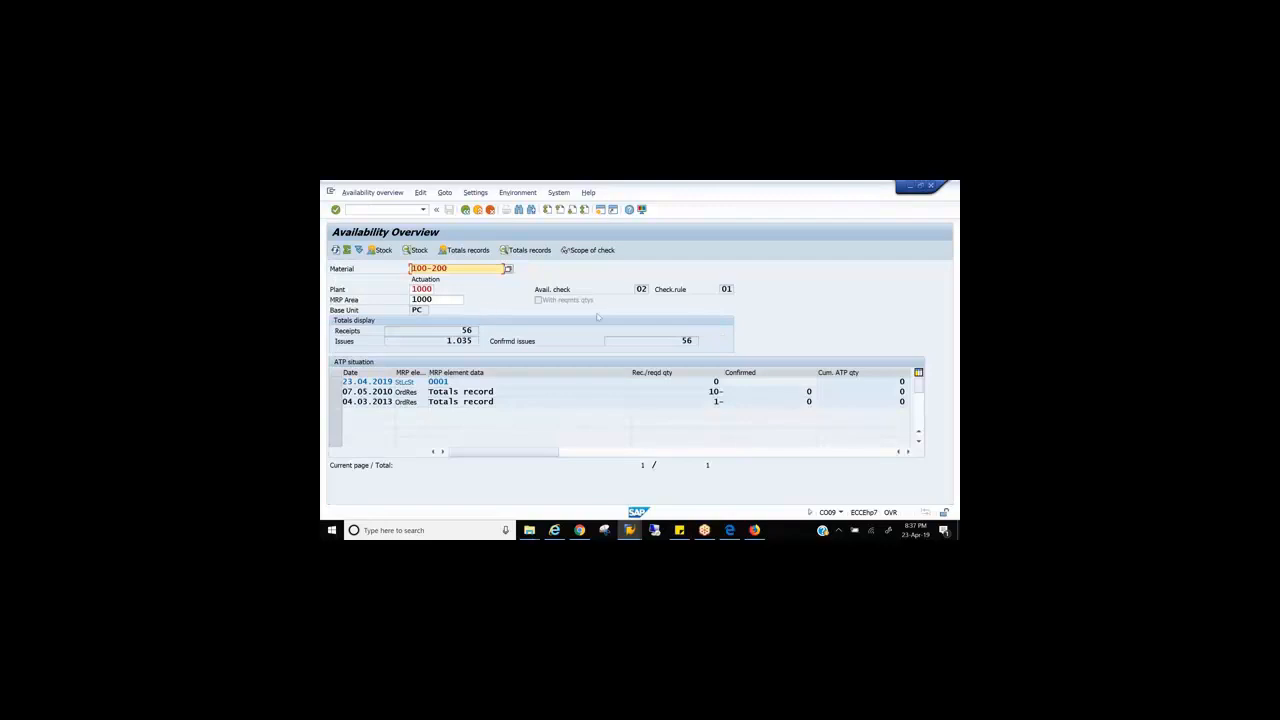
Examine the ATP situation records, the checking rule and the availability check group for material 100-200
{"action": "left_click", "coordinate": [491, 391]}
{"action": "left_click", "coordinate": [730, 289]}
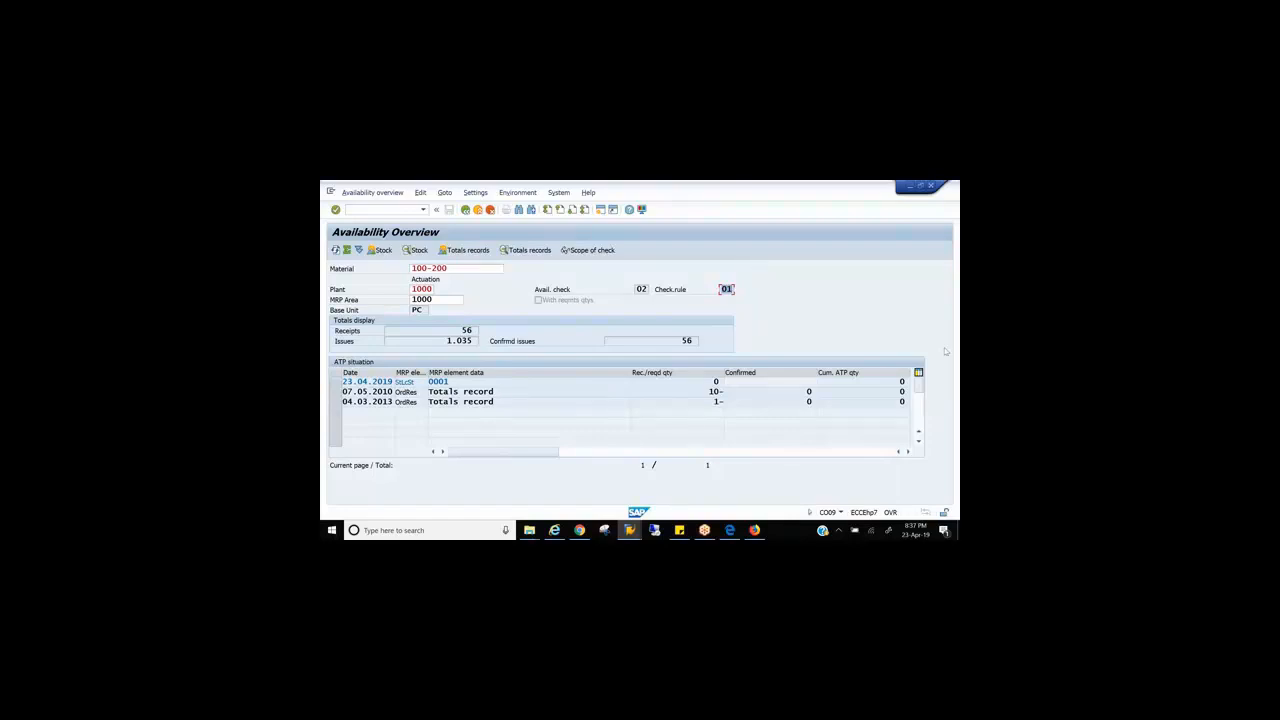
{"action": "left_click", "coordinate": [956, 338]}
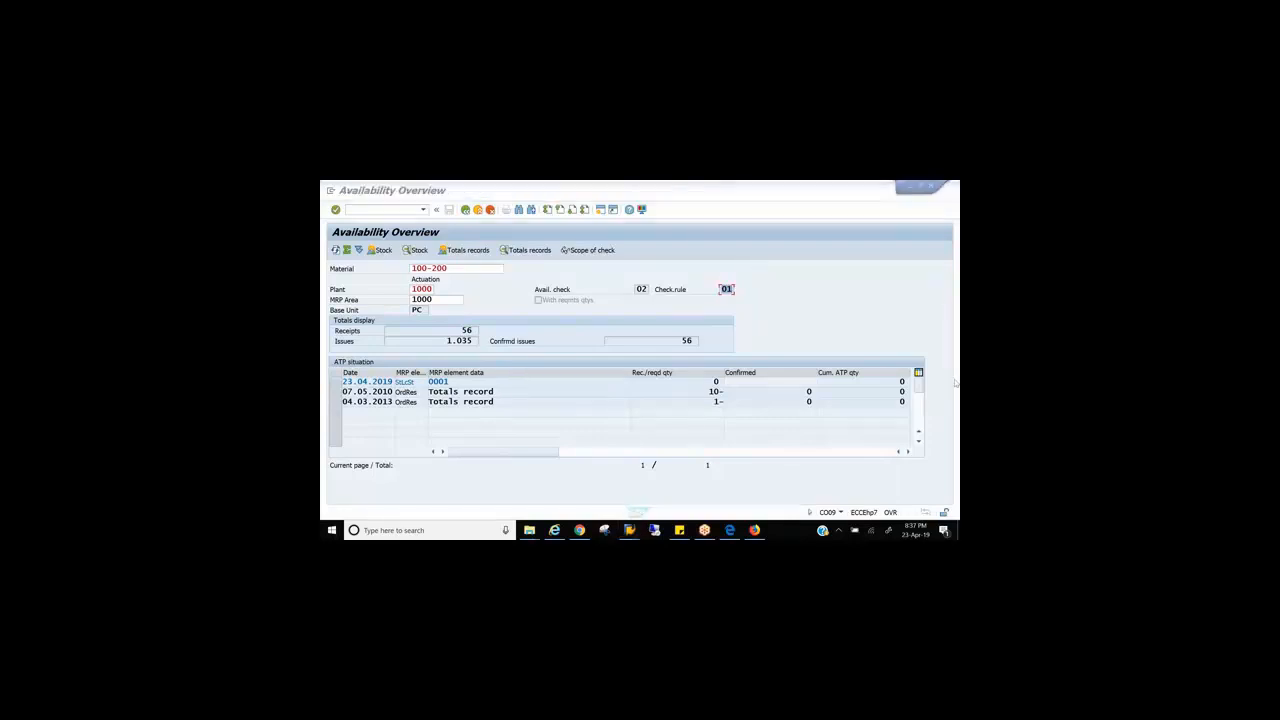
{"action": "left_click", "coordinate": [815, 352]}
{"action": "left_click", "coordinate": [648, 290]}
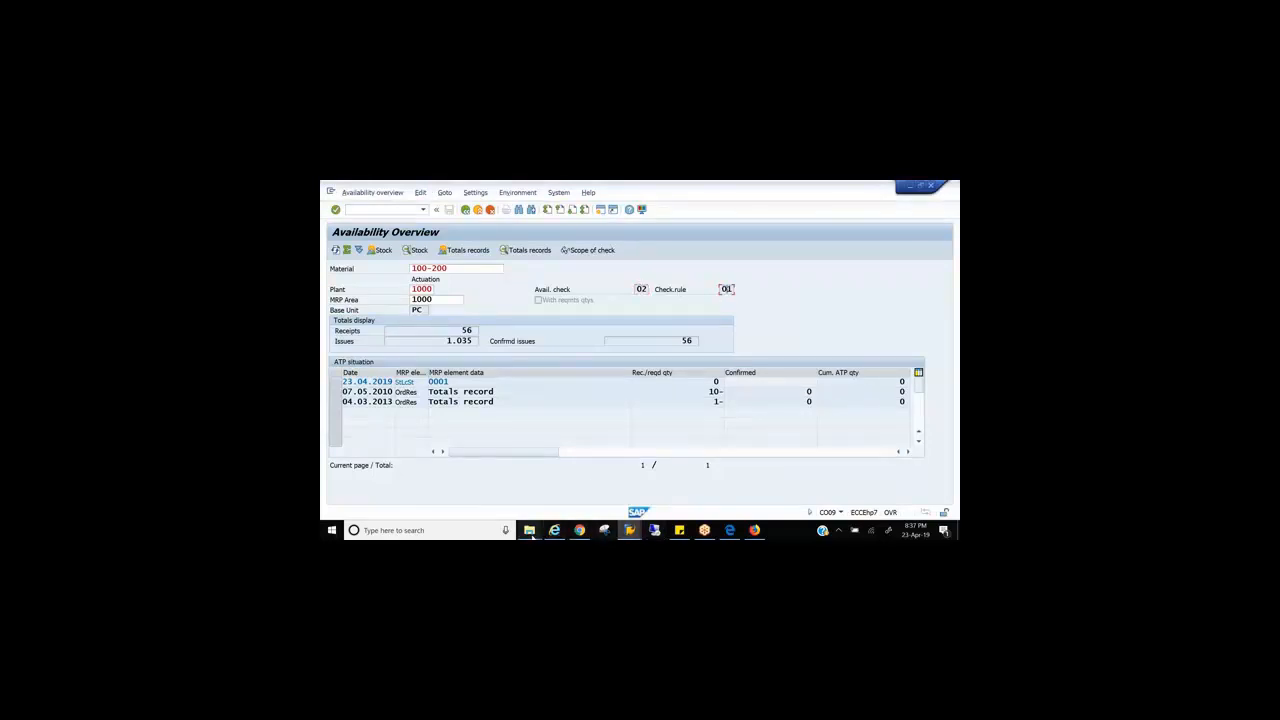
Switch to File Explorer and open SD product allocation.pdf from the cap-gemini folder
{"action": "mouse_move", "coordinate": [531, 535]}
{"action": "left_click", "coordinate": [460, 487]}
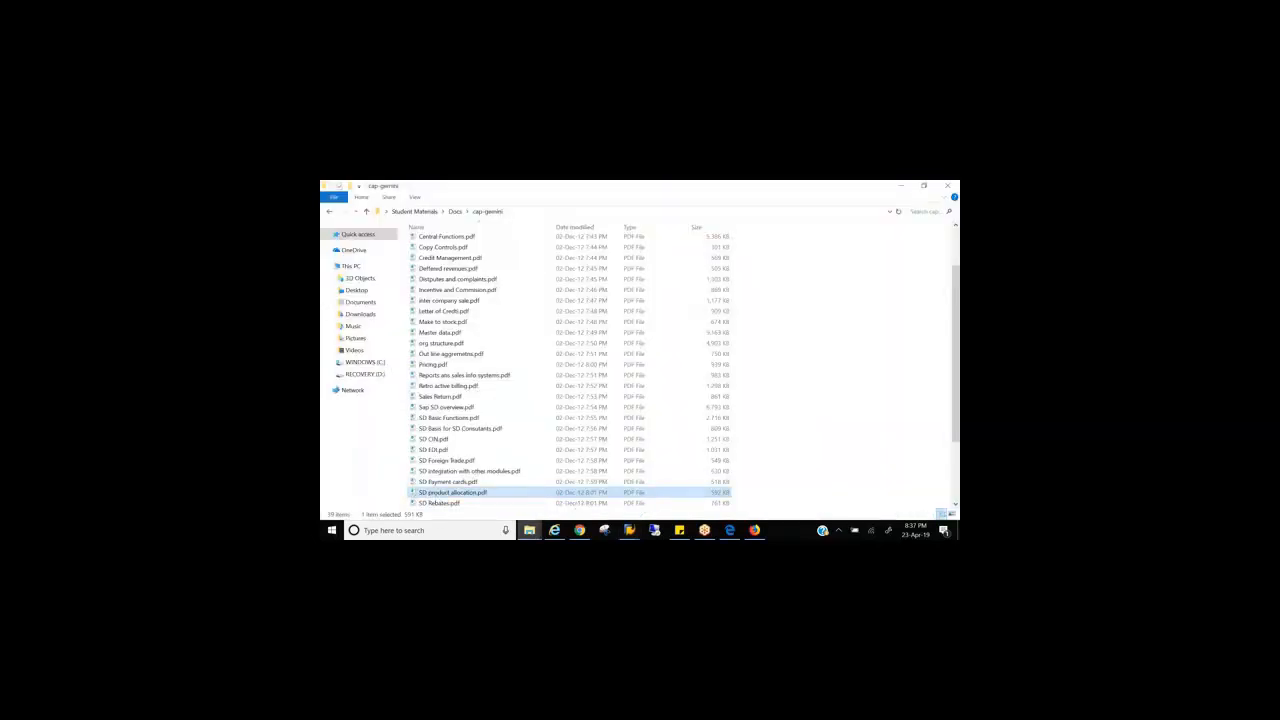
{"action": "key", "text": "Return"}
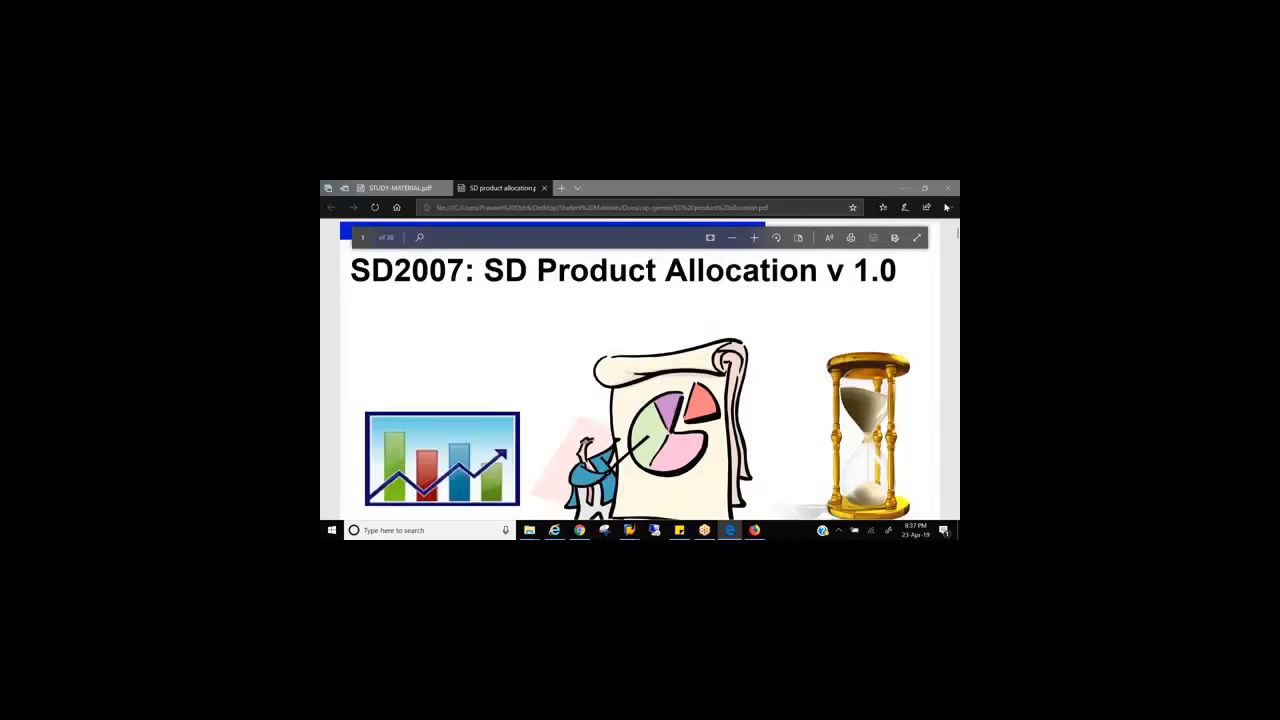
Skim the SD Product Allocation slides up to the Allocation Planning Hierarchy figure and the question on the active time period
{"action": "scroll", "coordinate": [666, 410], "scroll_direction": "down", "scroll_amount": 2}
{"action": "scroll", "coordinate": [666, 410], "scroll_direction": "down", "scroll_amount": 6}
{"action": "scroll", "coordinate": [666, 410], "scroll_direction": "down", "scroll_amount": 12}
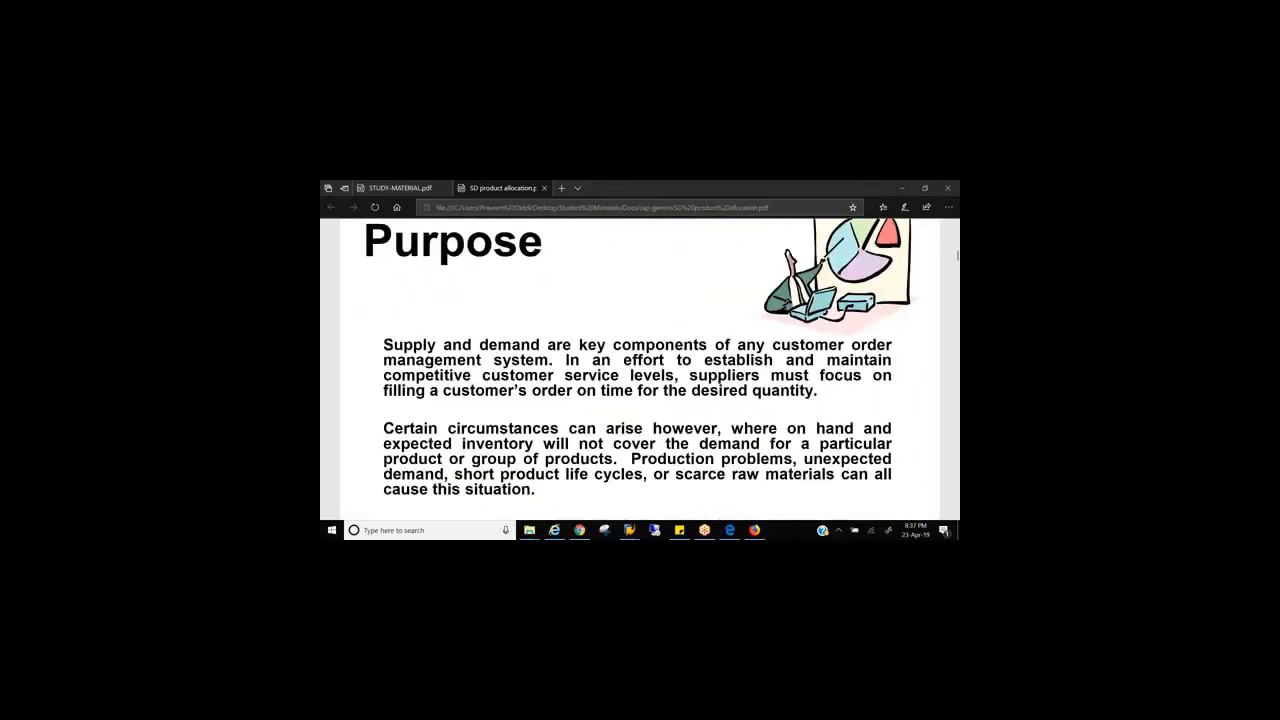
{"action": "scroll", "coordinate": [666, 410], "scroll_direction": "down", "scroll_amount": 8}
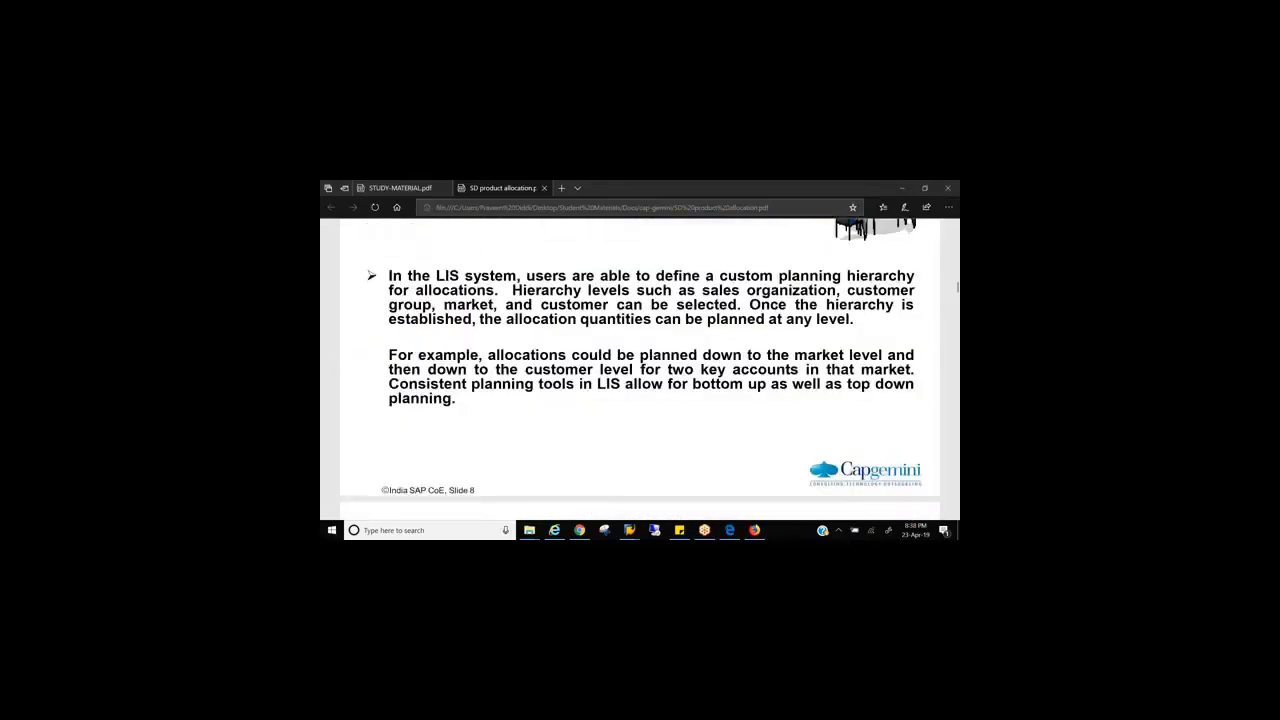
{"action": "scroll", "coordinate": [640, 370], "scroll_direction": "down", "scroll_amount": 8}
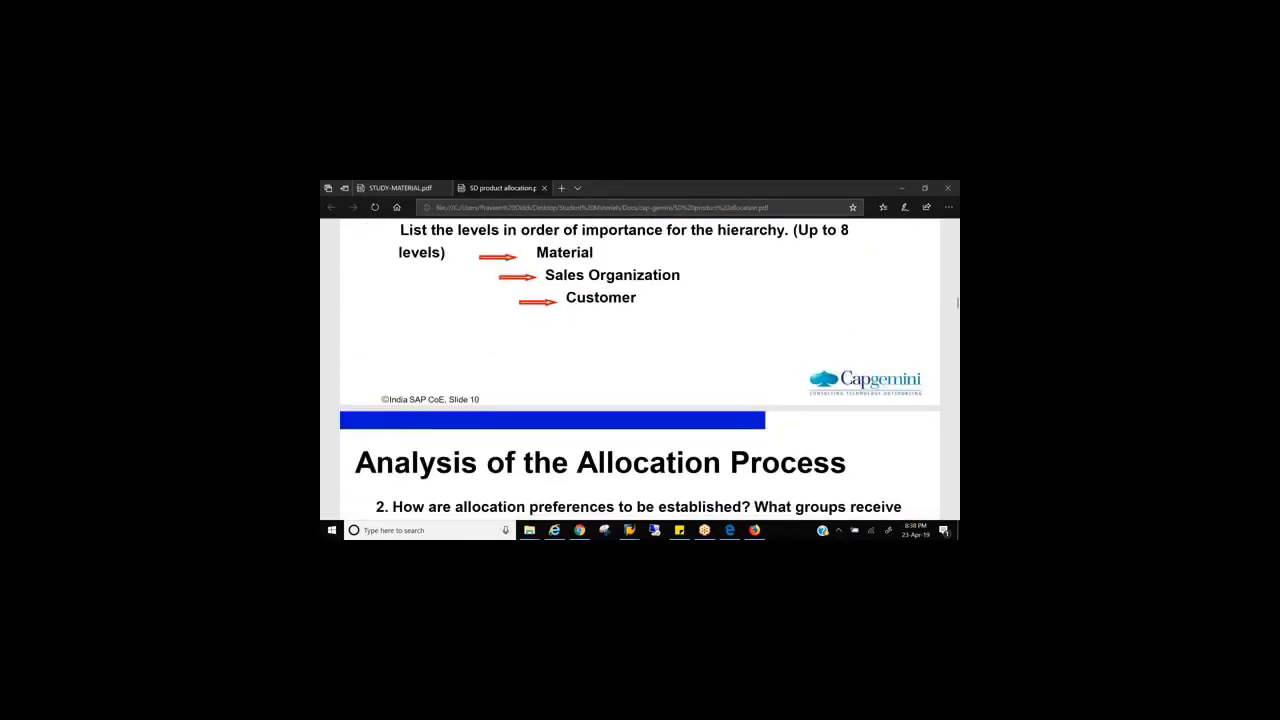
{"action": "scroll", "coordinate": [640, 370], "scroll_direction": "up", "scroll_amount": 3}
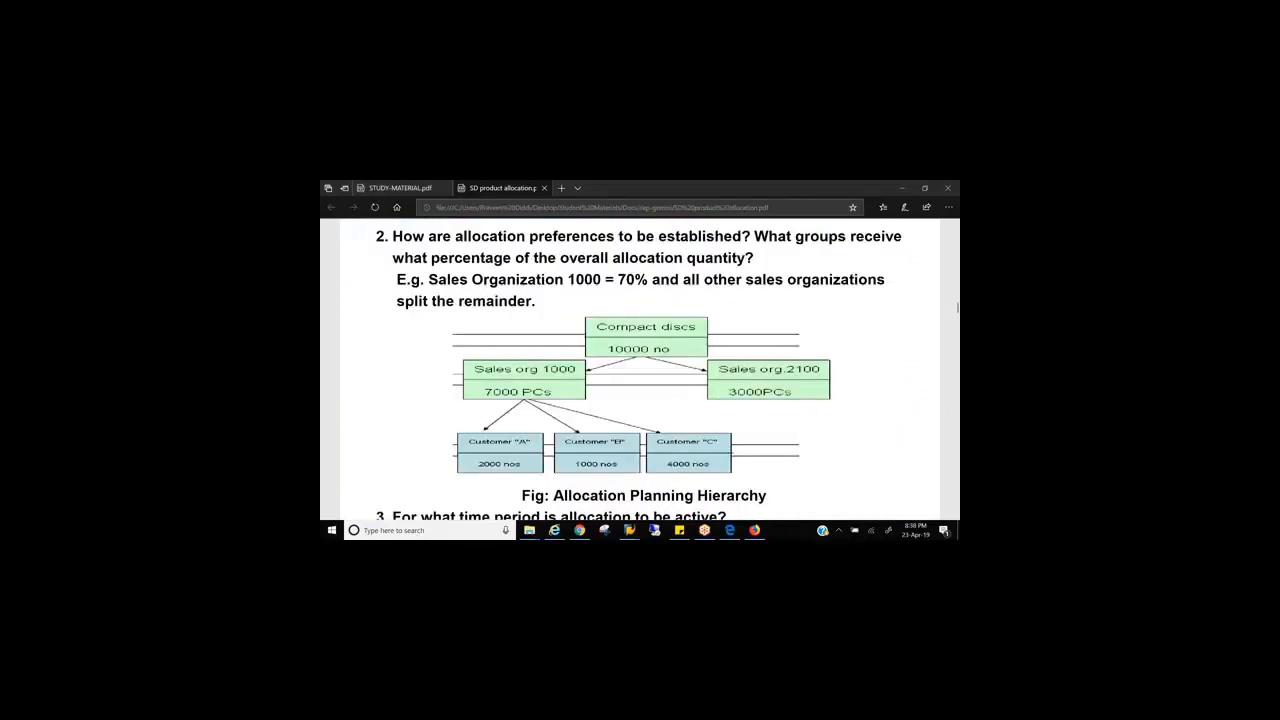
{"action": "scroll", "coordinate": [640, 370], "scroll_direction": "down", "scroll_amount": 1}
{"action": "scroll", "coordinate": [644, 310], "scroll_direction": "down", "scroll_amount": 1}
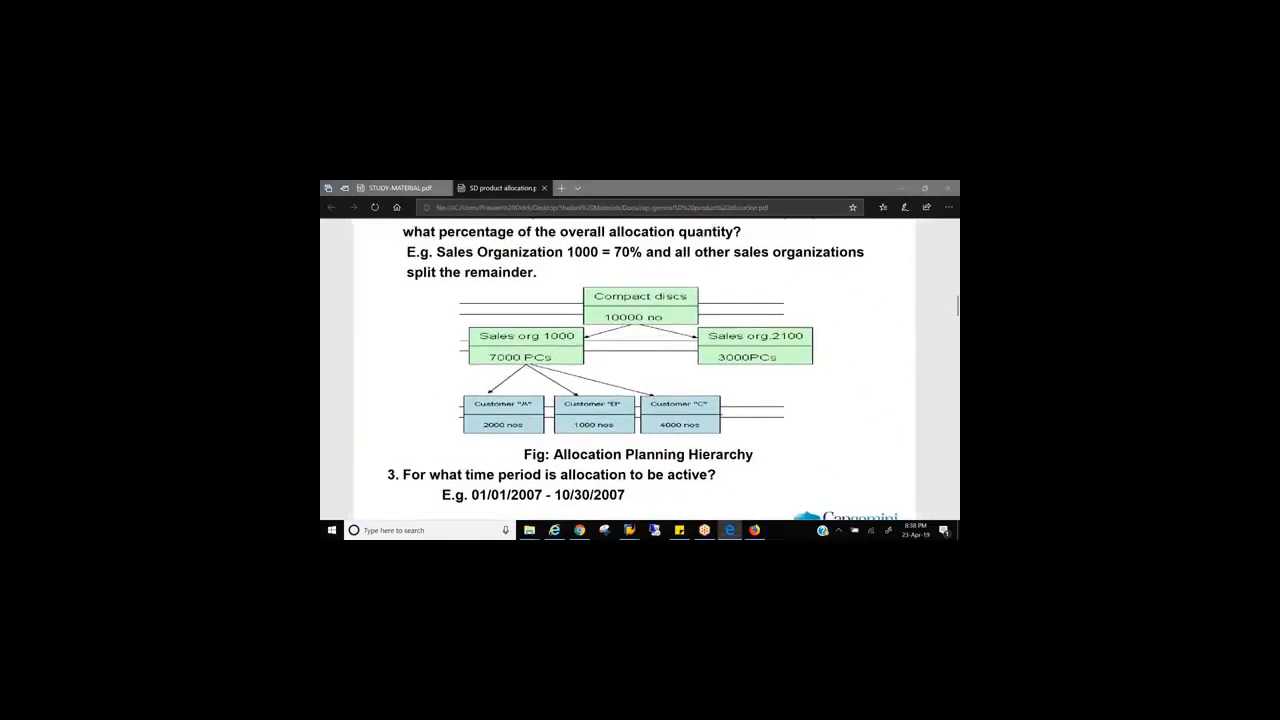